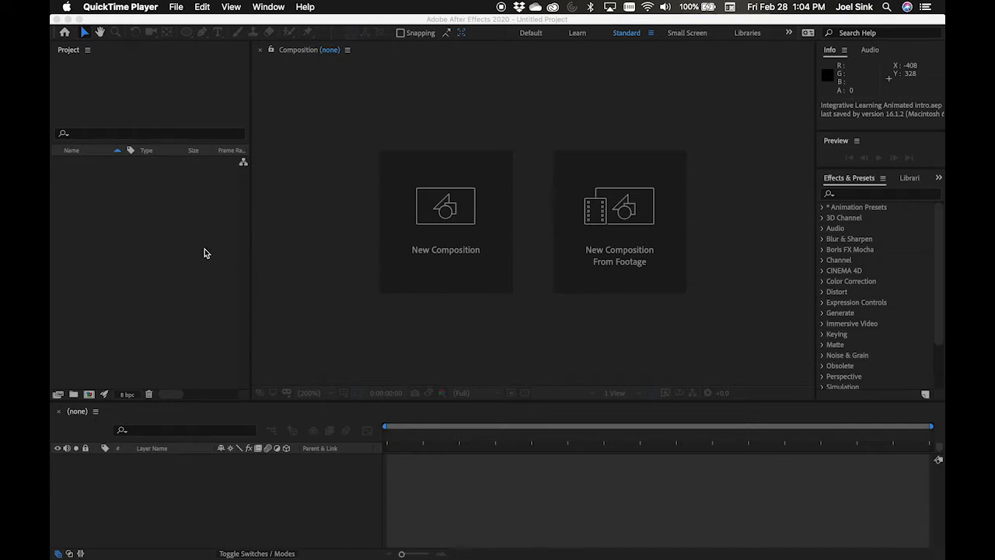
# Start importing a file and select Ocean_Dr.psd in Documents, ~AMG Current, Integrative Learning, Day 2
pyautogui.click(179, 269)
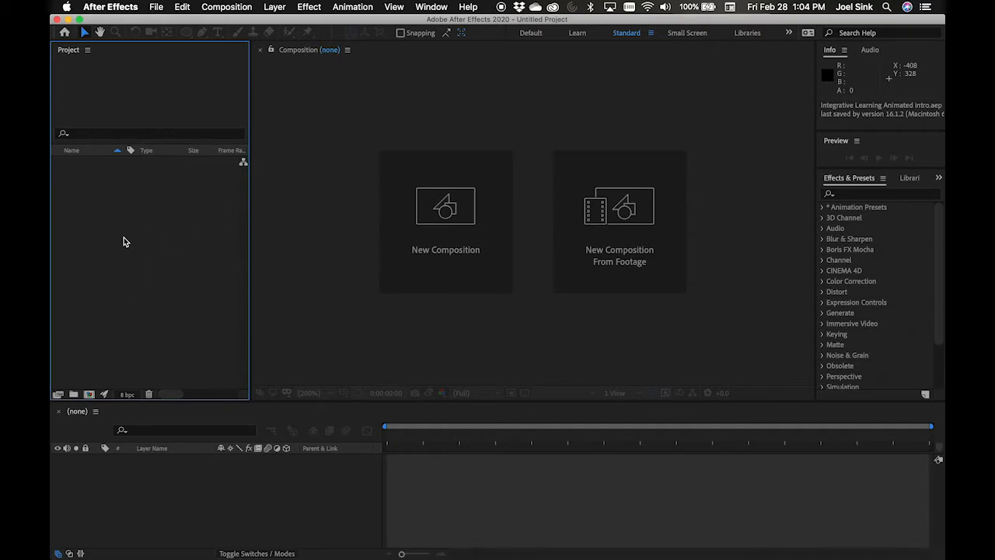
pyautogui.doubleClick(142, 228)
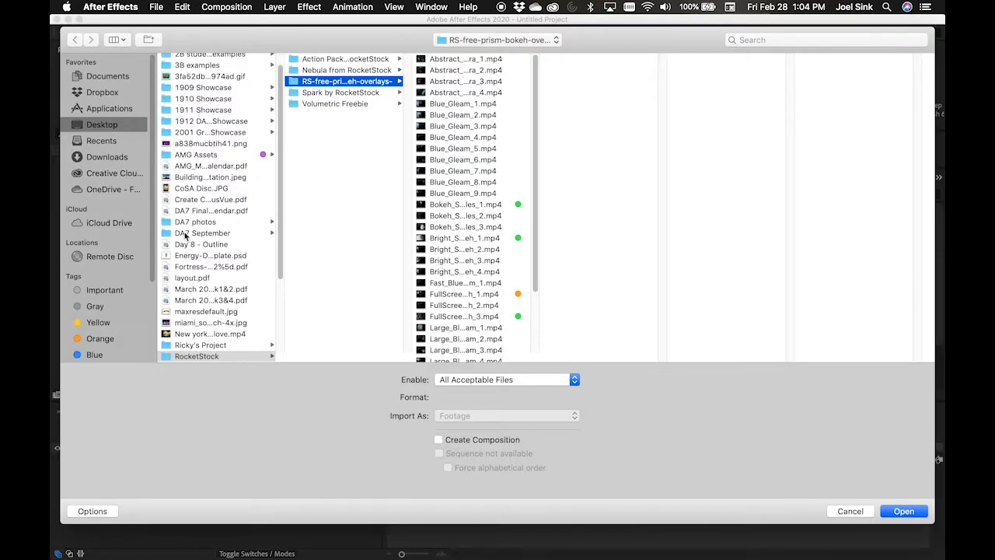
pyautogui.click(97, 77)
pyautogui.click(216, 61)
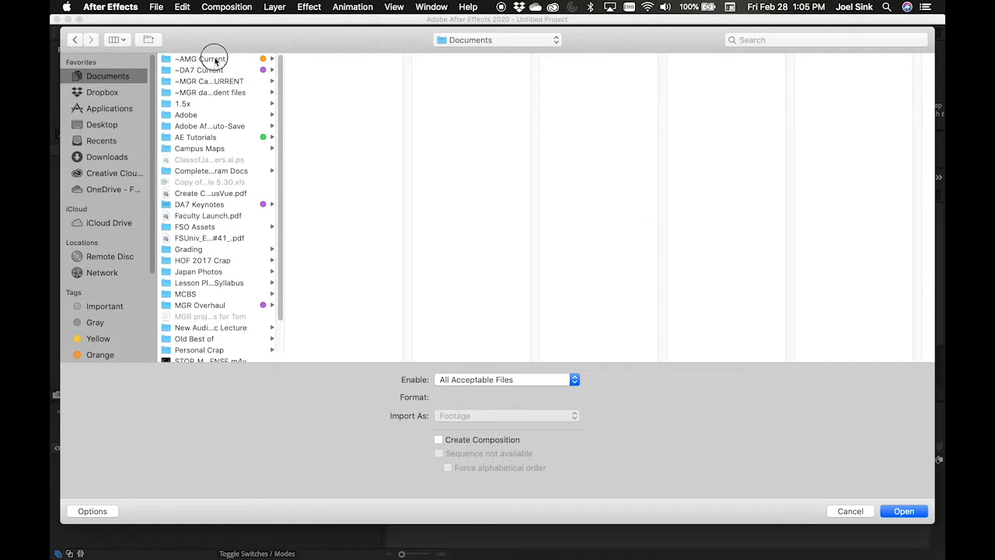
pyautogui.click(334, 115)
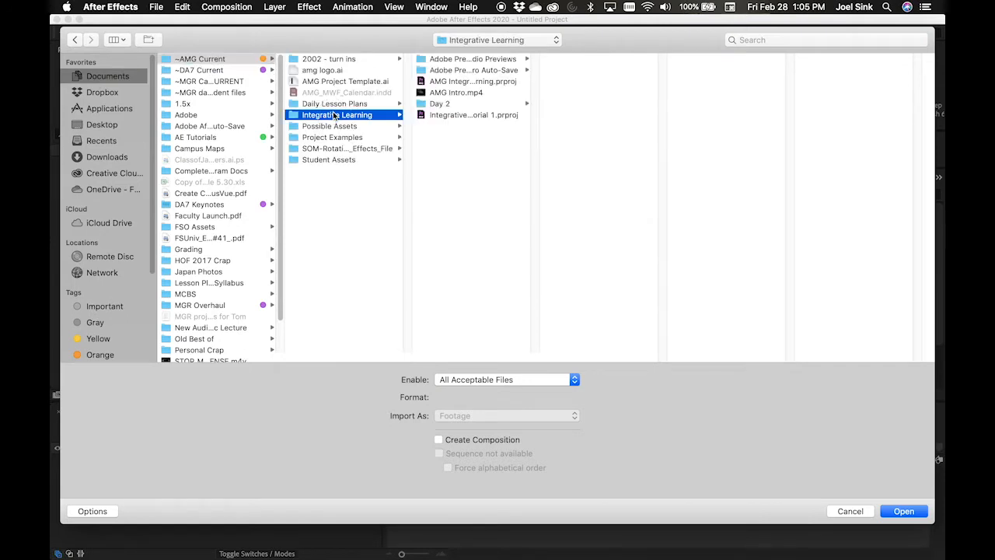
pyautogui.click(442, 104)
pyautogui.click(571, 71)
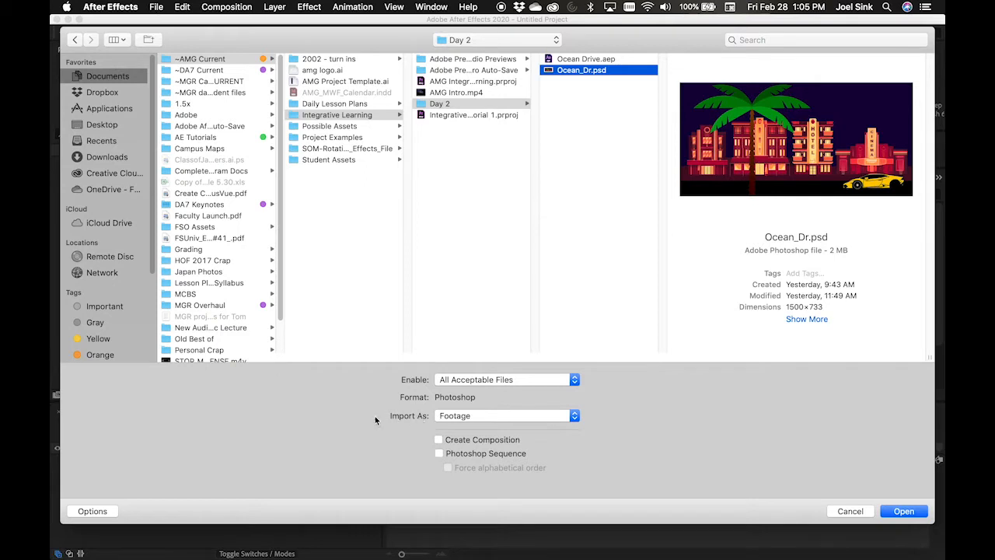
# Import the Photoshop file as Composition - Retain Layer Sizes with editable layer styles
pyautogui.click(482, 420)
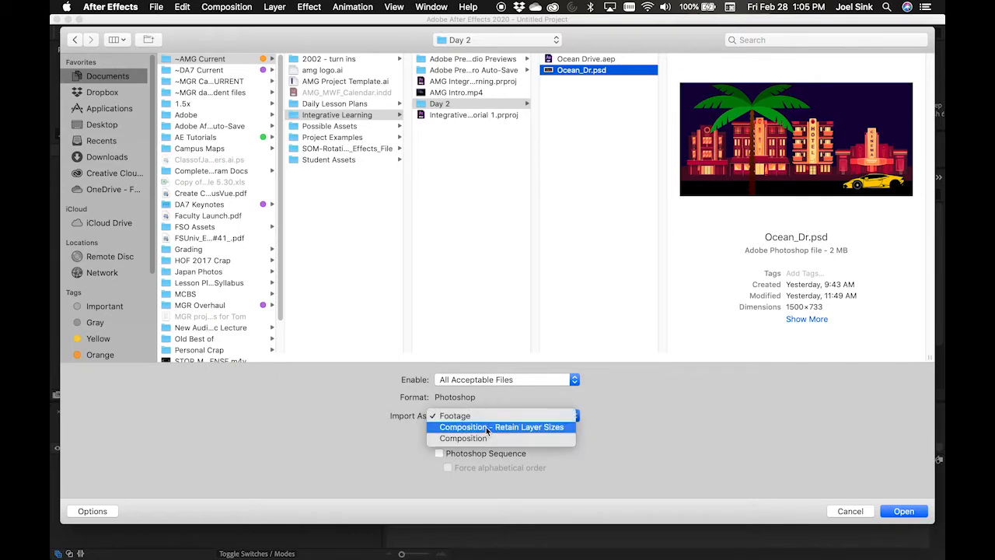
pyautogui.click(488, 428)
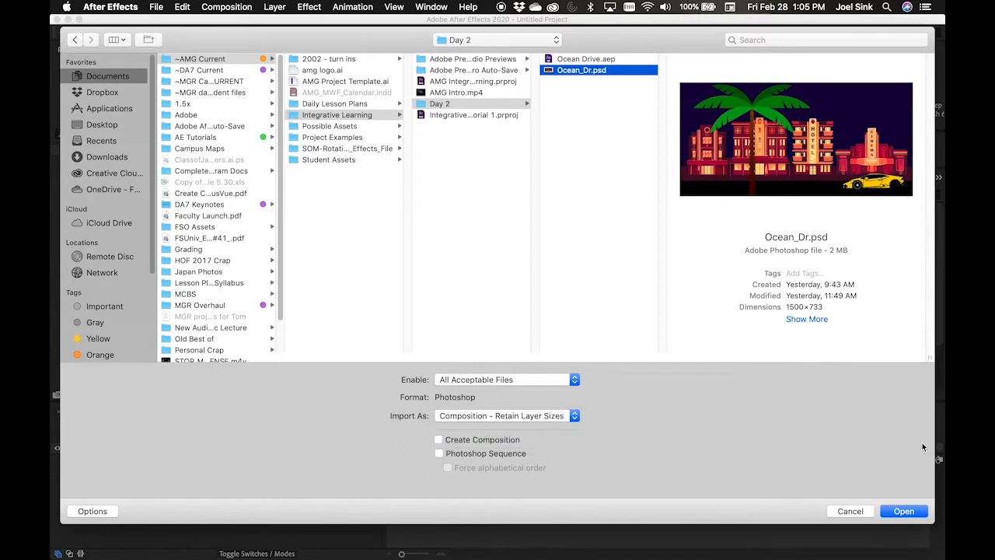
pyautogui.click(901, 511)
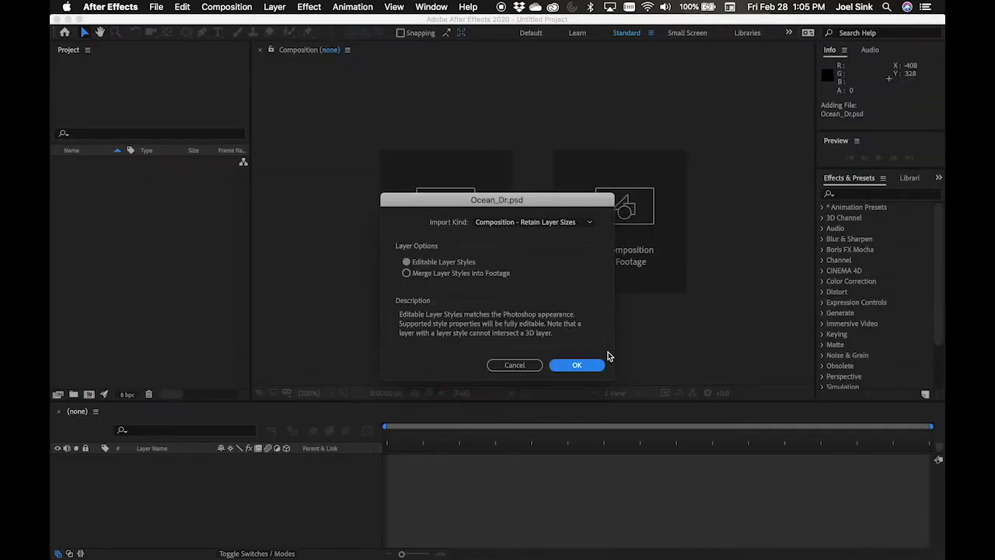
pyautogui.click(577, 366)
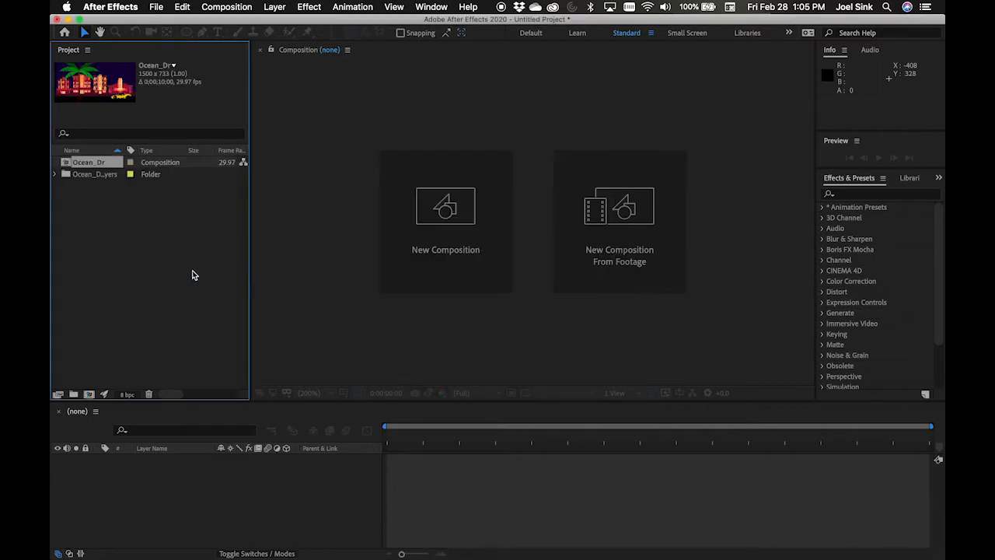
# Open the Ocean_Dr composition and select each layer in turn from Background up to Palm Tree to identify its artwork
pyautogui.doubleClick(67, 164)
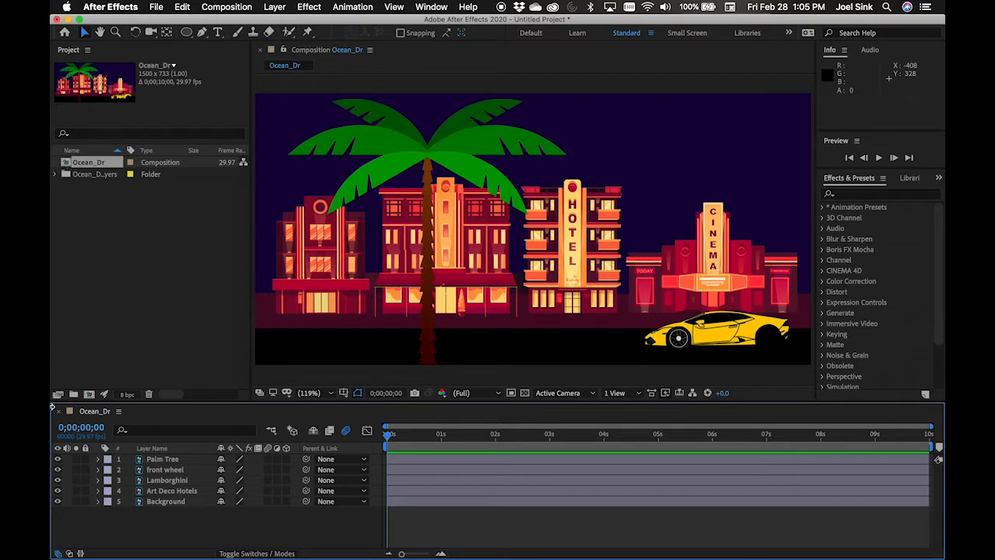
pyautogui.click(159, 502)
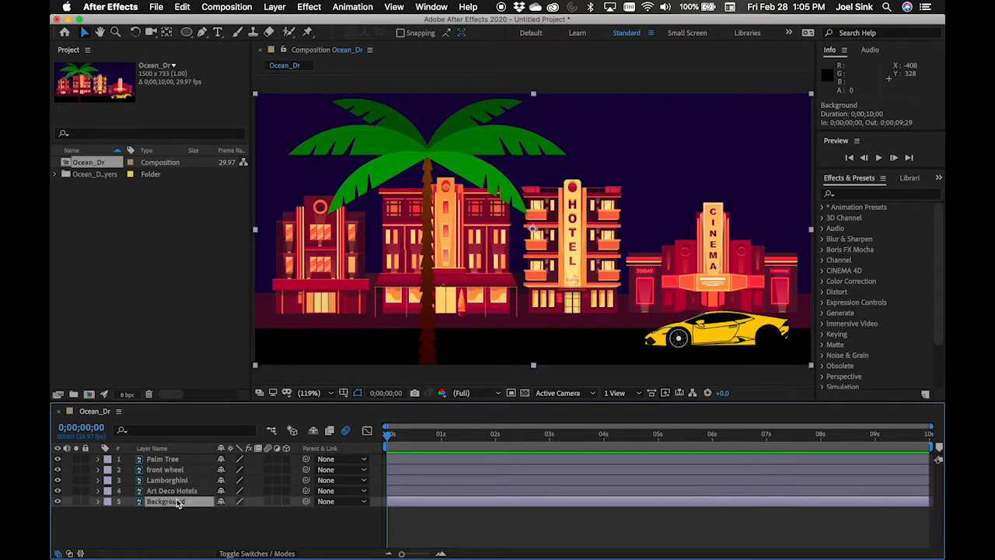
pyautogui.click(179, 493)
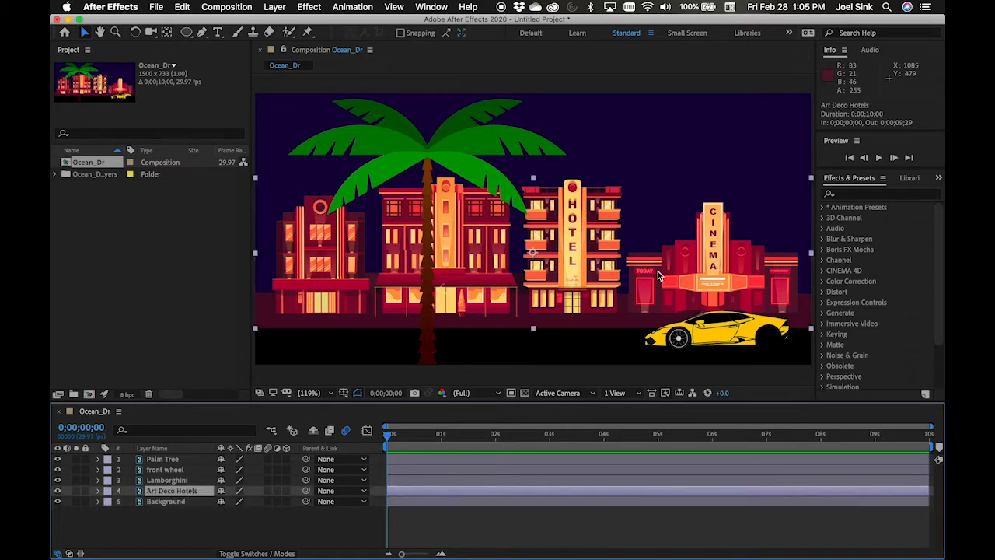
pyautogui.click(178, 481)
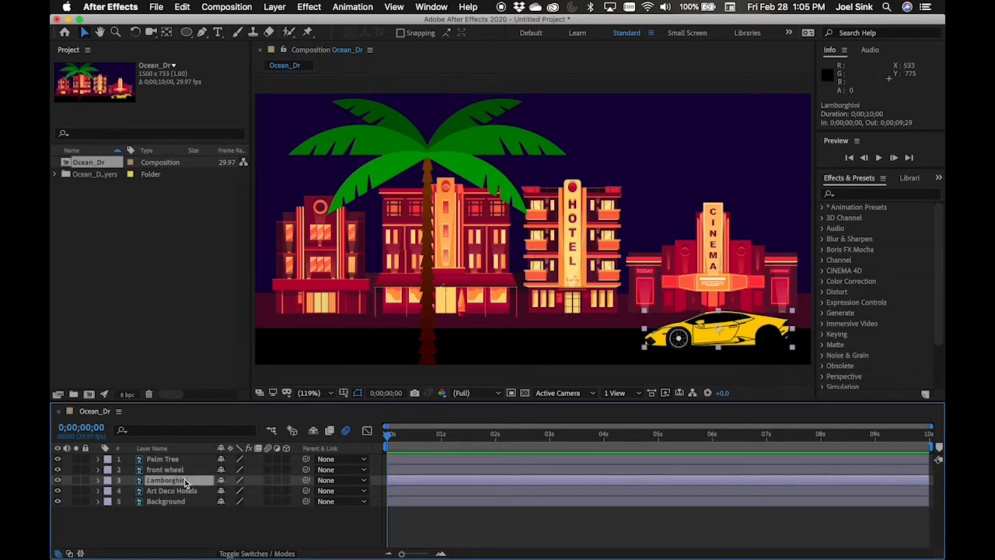
pyautogui.click(183, 471)
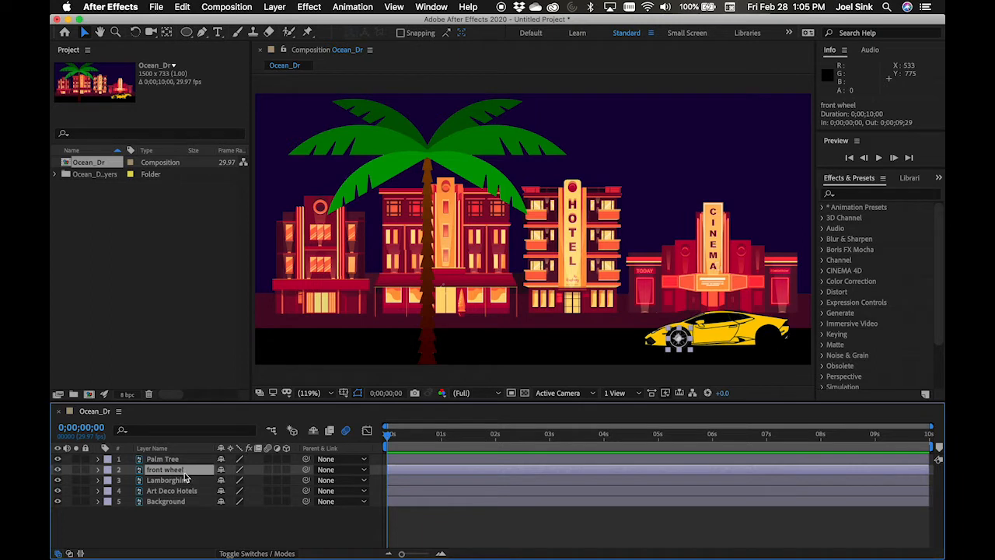
pyautogui.click(177, 459)
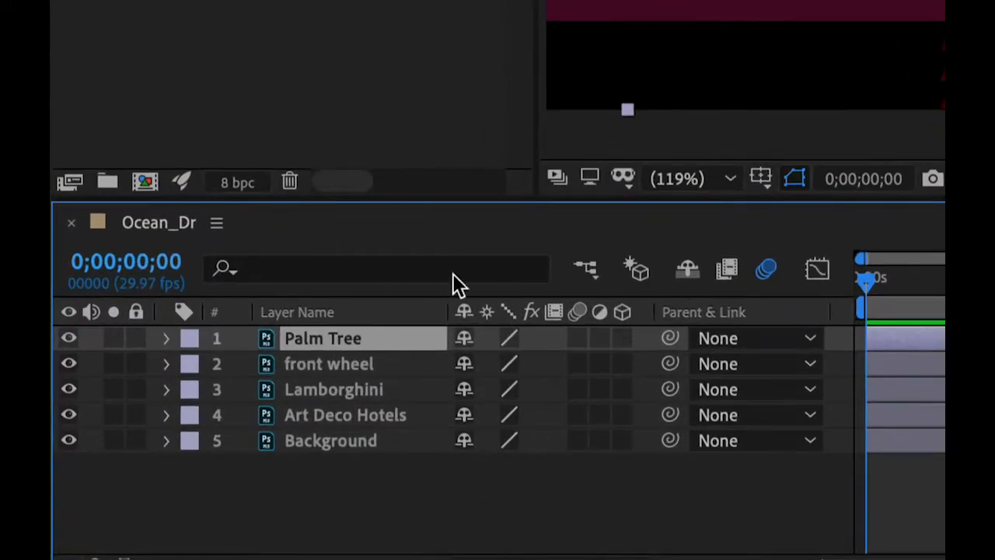
# Turn all five layers, from Palm Tree to Background, into 3D layers and clear the layer selection
pyautogui.click(623, 337)
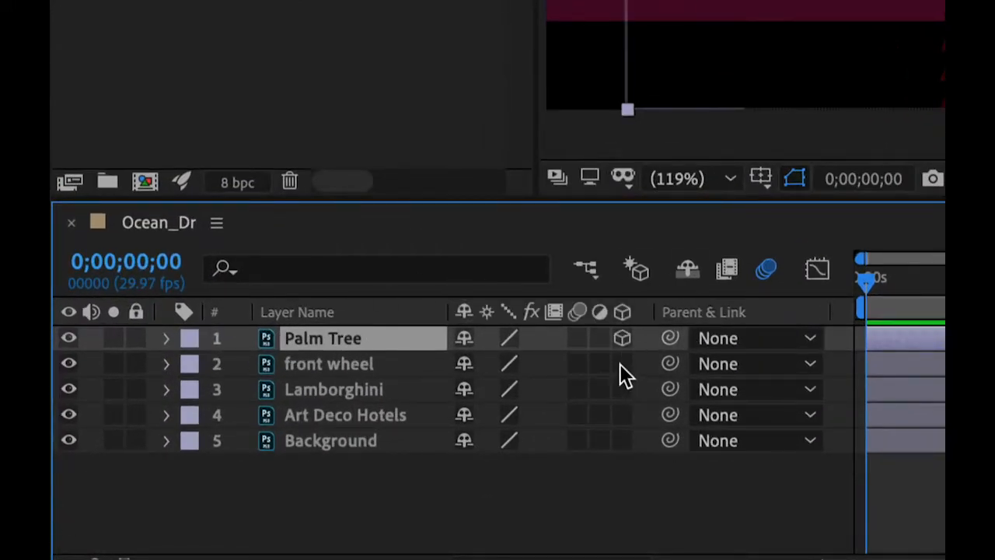
pyautogui.click(622, 391)
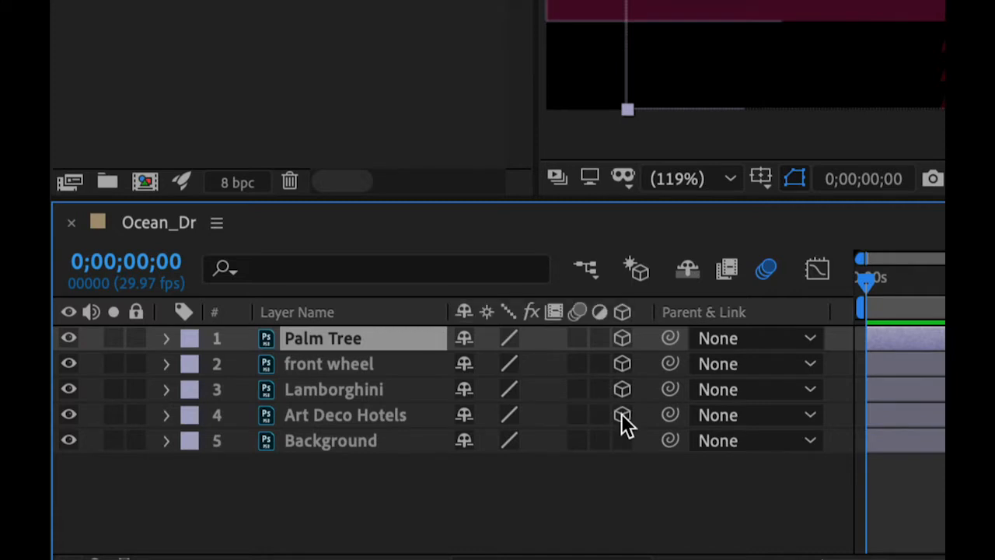
pyautogui.click(622, 440)
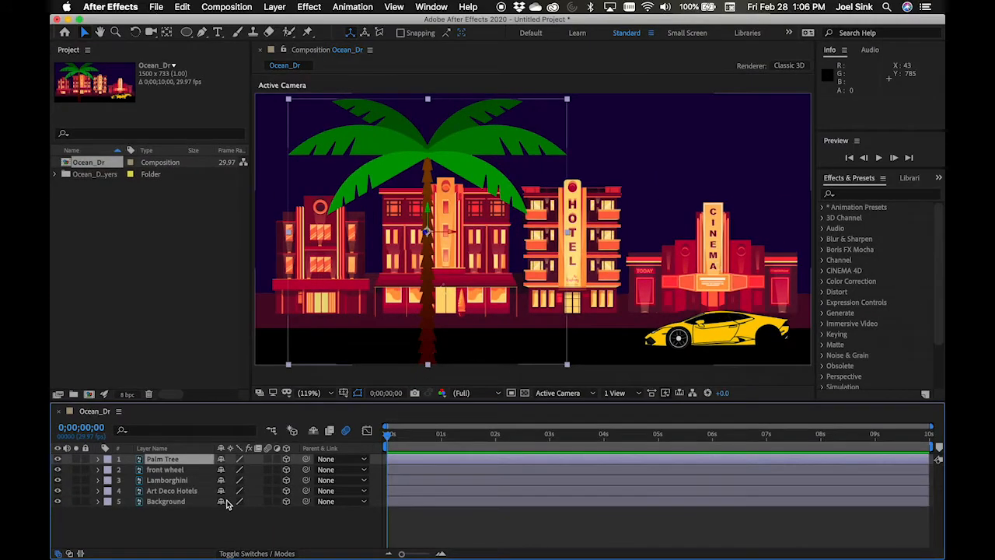
pyautogui.click(457, 534)
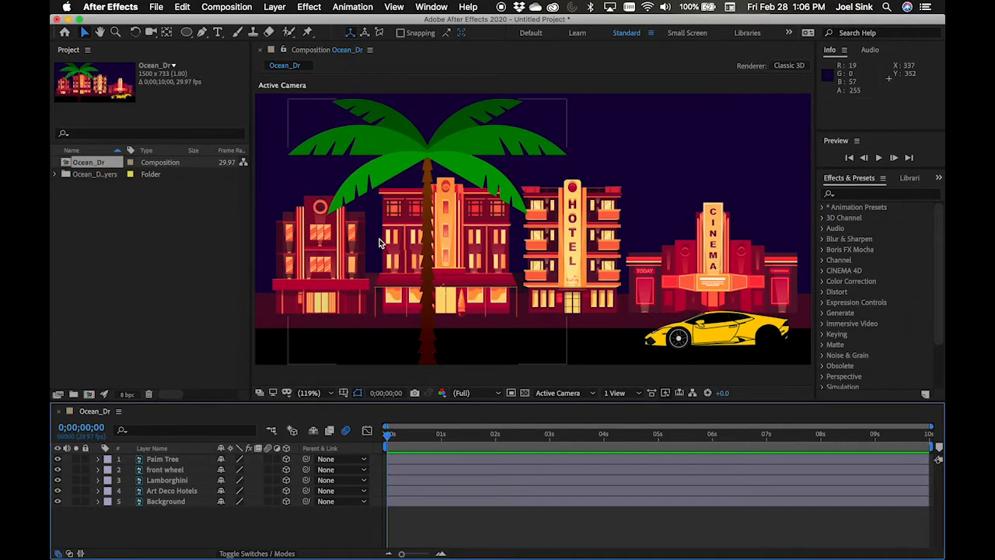
# Split the composition viewer into two side-by-side views and maximize the viewer
pyautogui.click(624, 392)
pyautogui.click(633, 420)
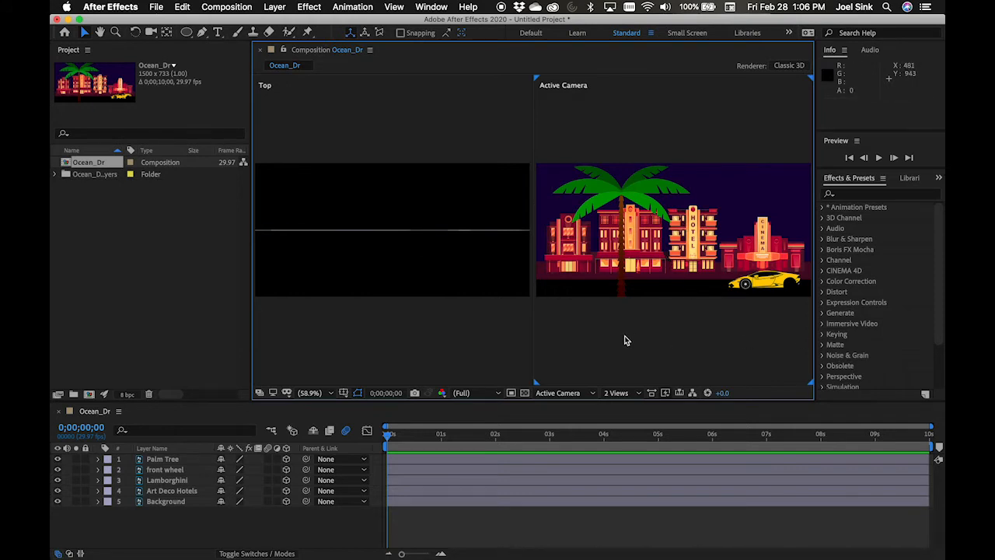
pyautogui.press('`')
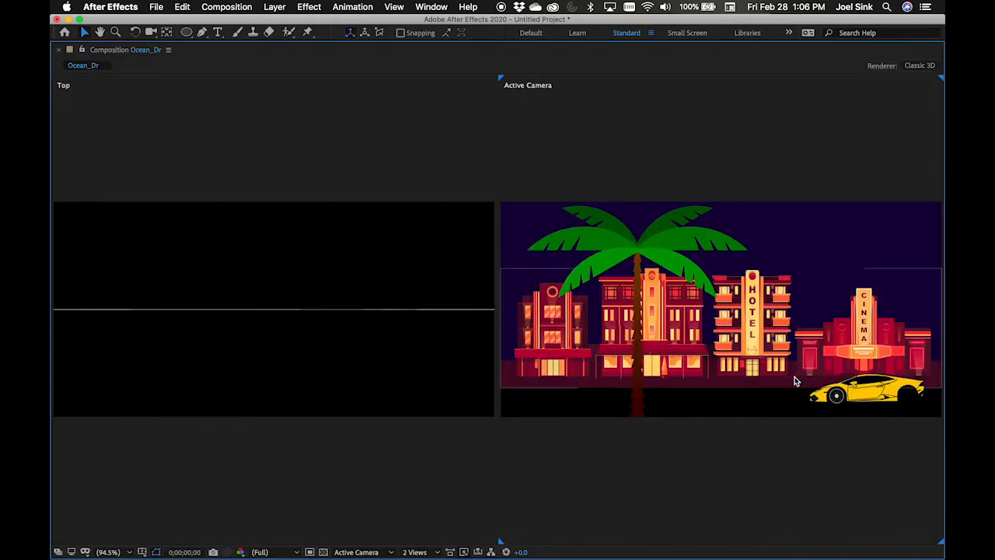
# Alternate the active viewport between Top and Active Camera to examine how the active view is marked and named
pyautogui.click(744, 340)
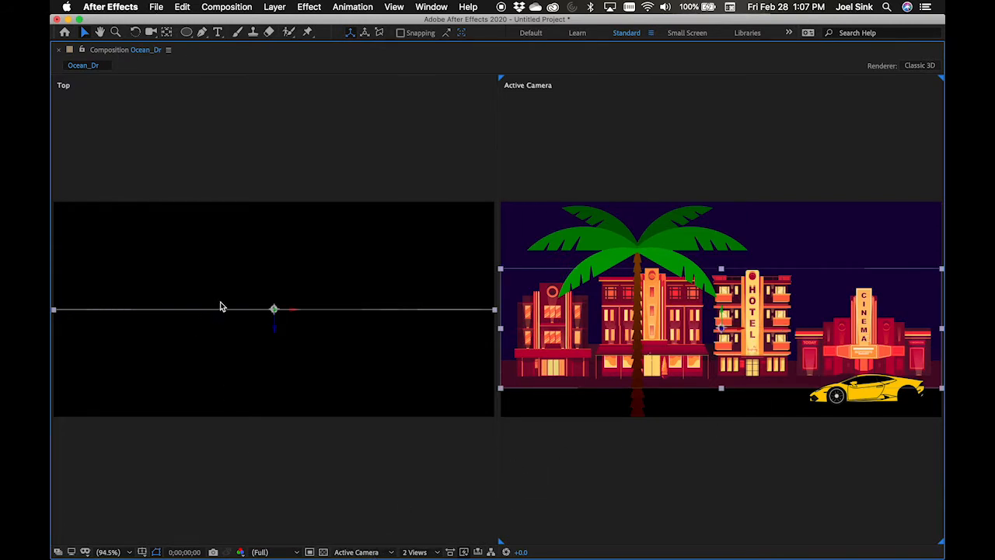
pyautogui.click(270, 382)
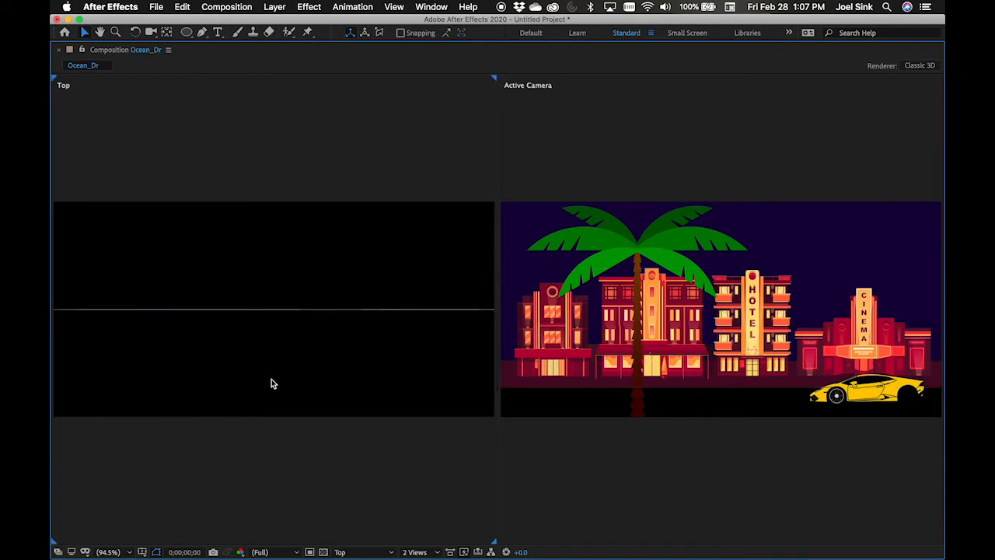
pyautogui.click(635, 462)
pyautogui.click(376, 448)
pyautogui.click(636, 461)
pyautogui.click(357, 453)
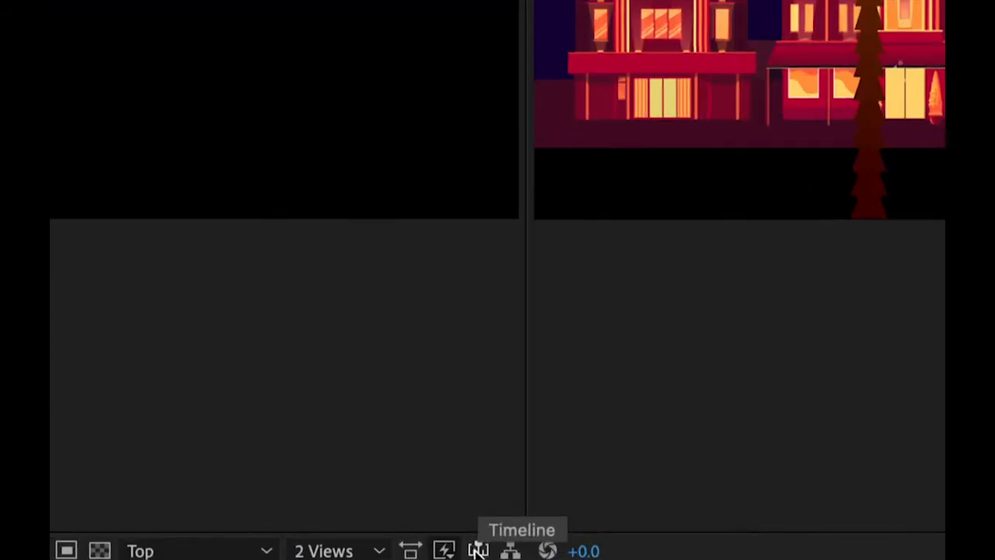
pyautogui.click(559, 508)
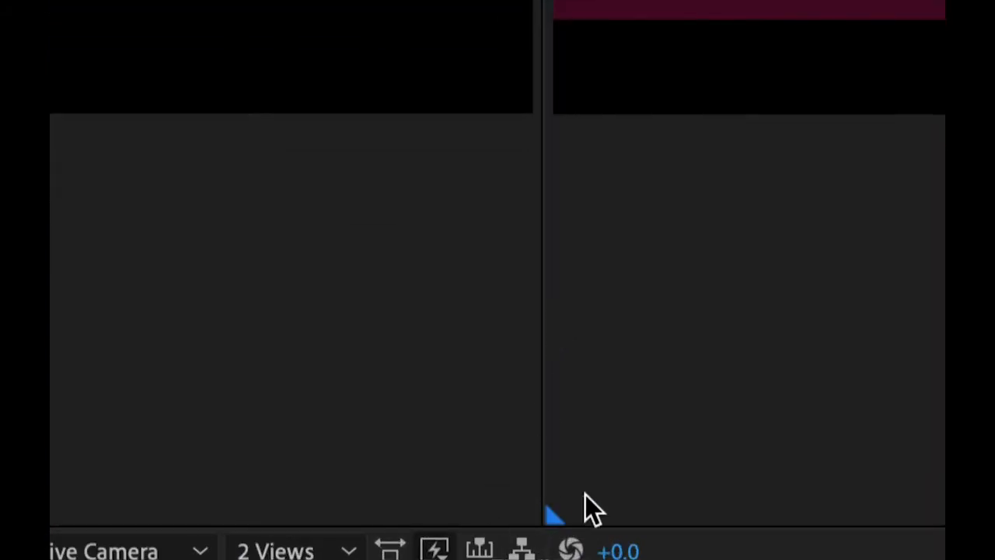
pyautogui.click(493, 493)
pyautogui.click(581, 498)
pyautogui.click(485, 497)
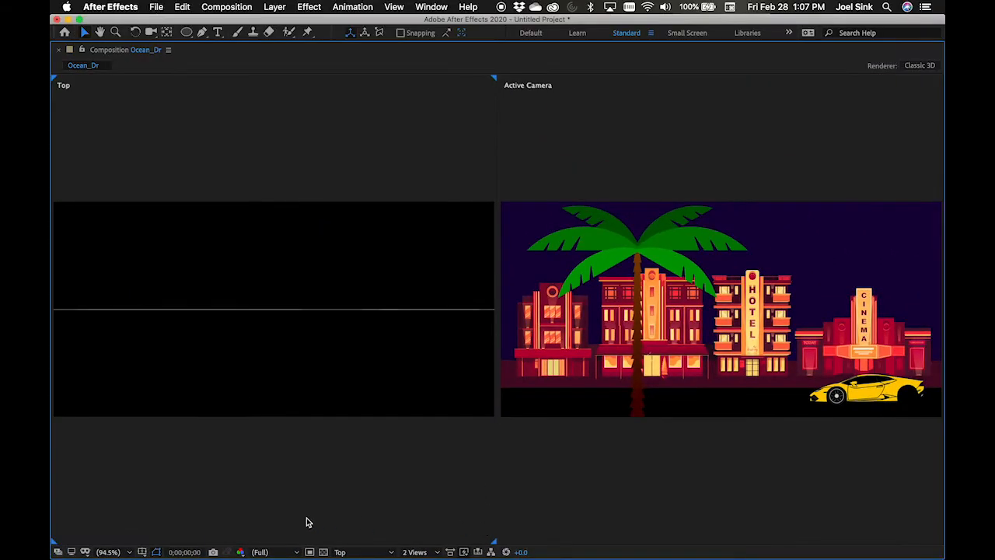
pyautogui.click(670, 470)
pyautogui.click(455, 476)
pyautogui.click(639, 472)
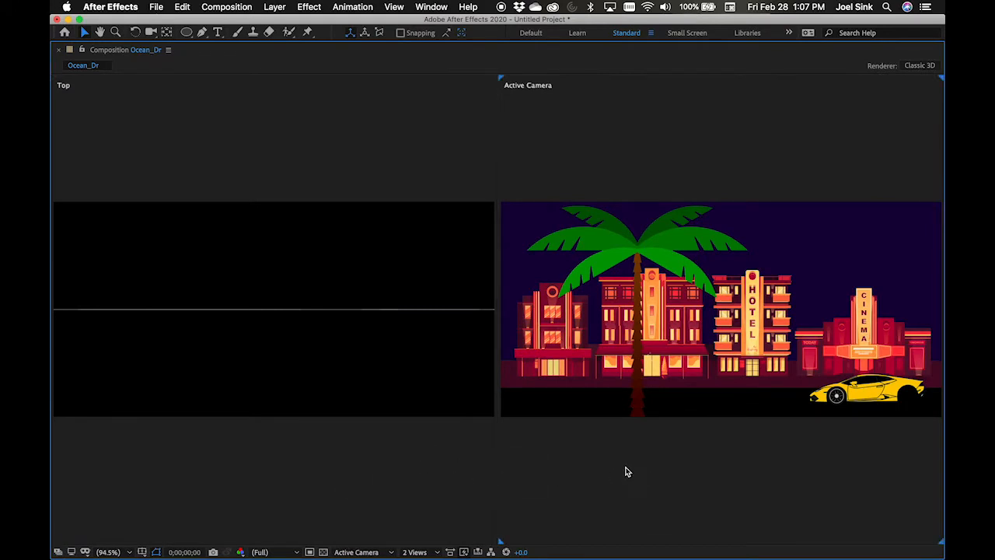
# Check the 3D view choices for the Active Camera viewport, and choose Top as the other viewport's view
pyautogui.click(385, 553)
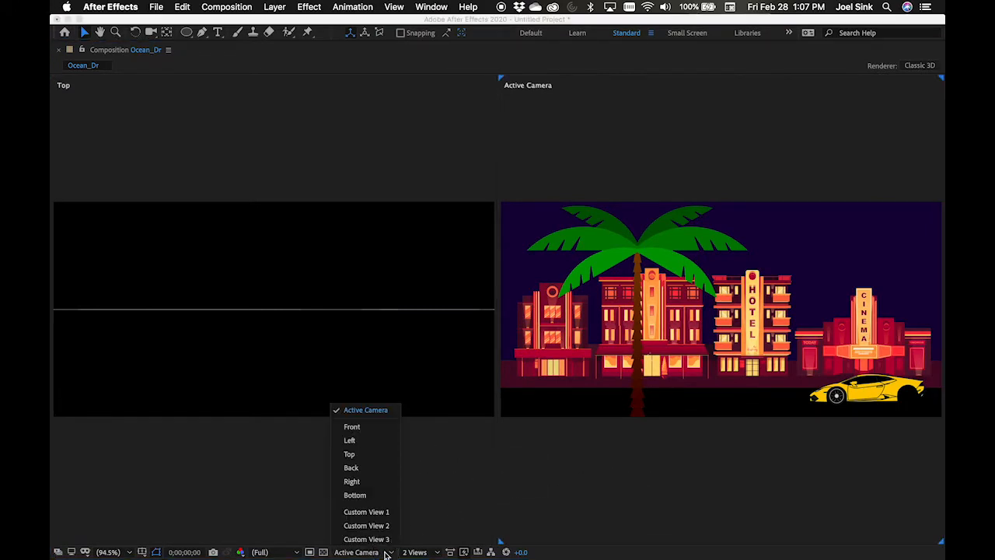
pyautogui.click(793, 471)
pyautogui.click(395, 477)
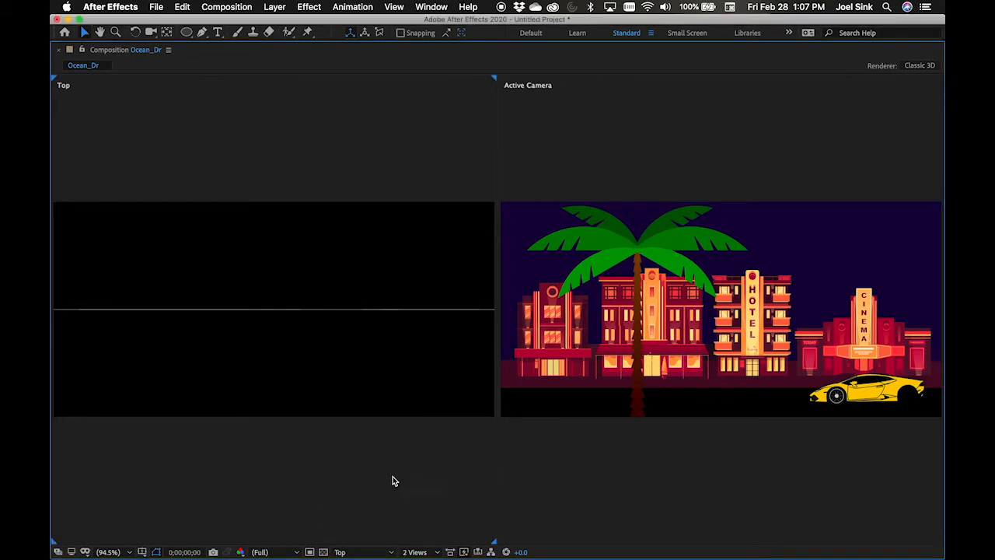
pyautogui.click(369, 551)
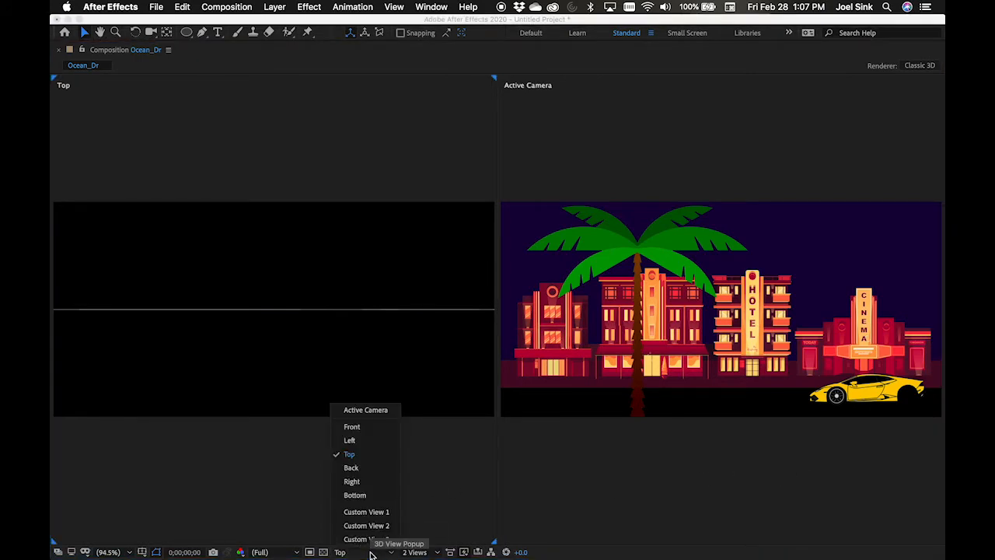
pyautogui.click(350, 454)
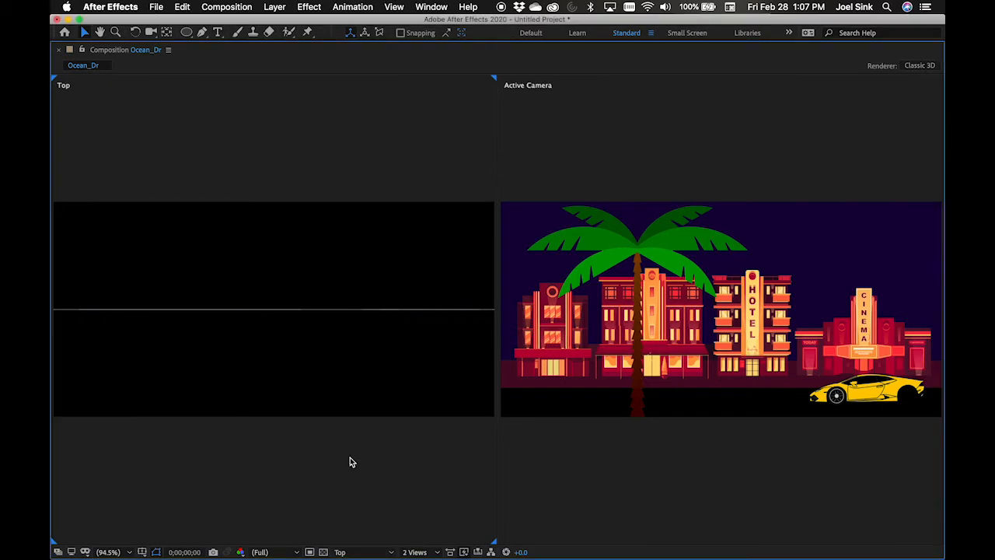
# Restore the full workspace and push the Background layer back along Z by about 387 in the Top view
pyautogui.press('`')
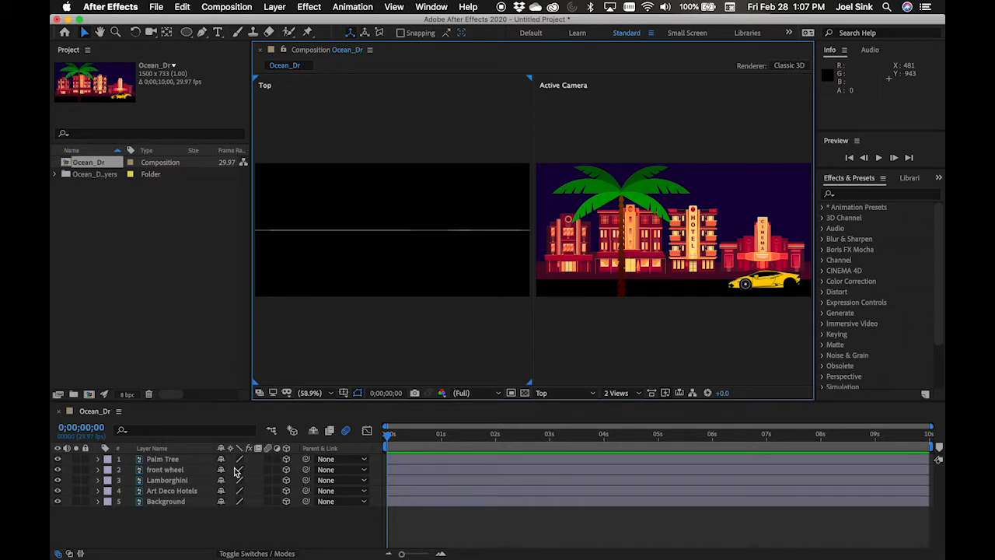
pyautogui.click(175, 501)
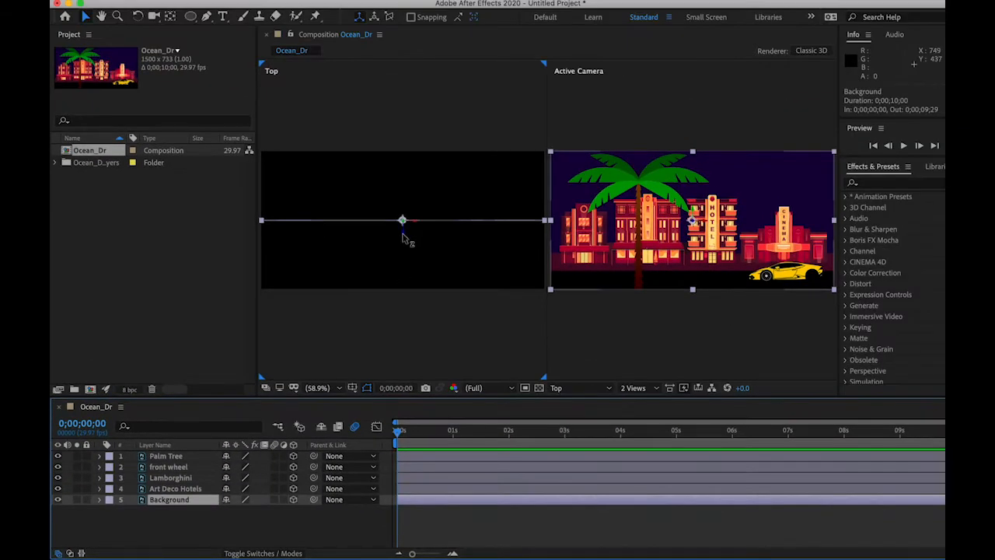
pyautogui.moveTo(393, 247); pyautogui.dragTo(394, 166)
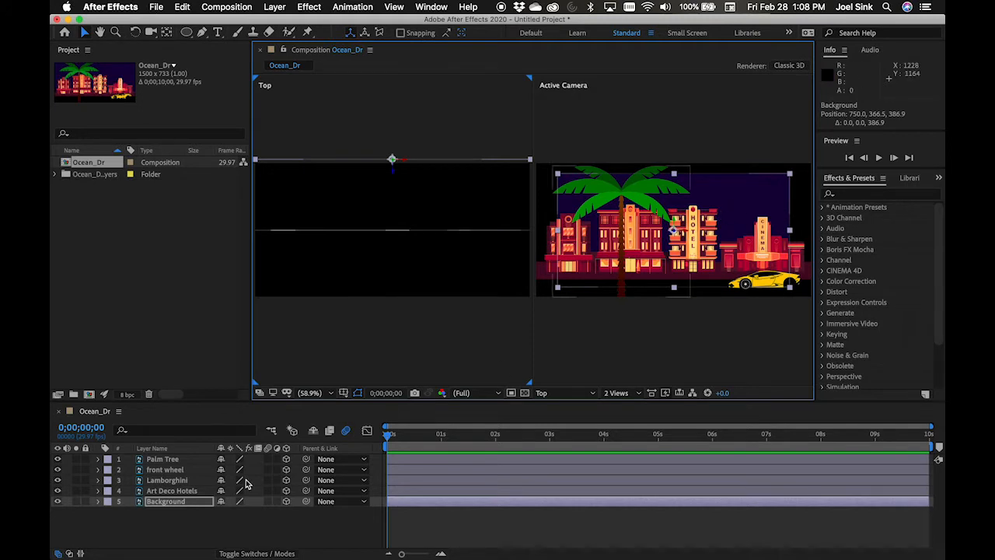
# In the Top view, push Art Deco Hotels back along Z, and bring Palm Tree forward along Z by about 288
pyautogui.click(183, 493)
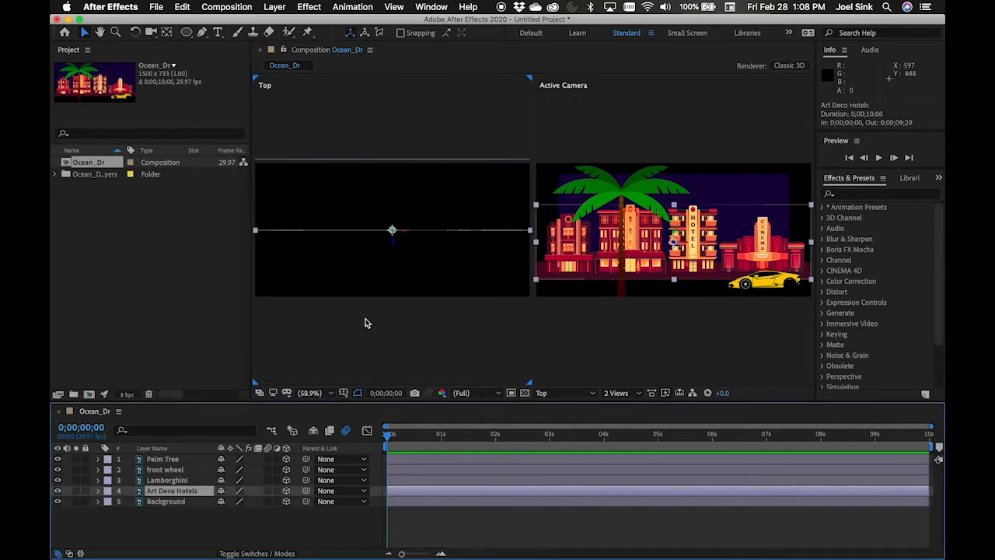
pyautogui.moveTo(393, 249); pyautogui.dragTo(397, 222)
pyautogui.click(195, 480)
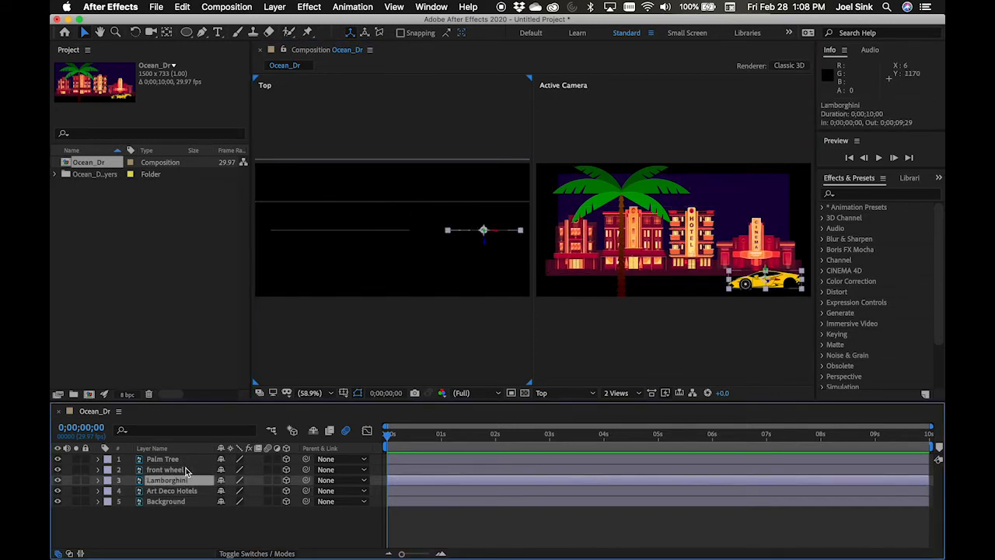
pyautogui.keyDown('shift'); pyautogui.click(186, 470); pyautogui.keyUp('shift')
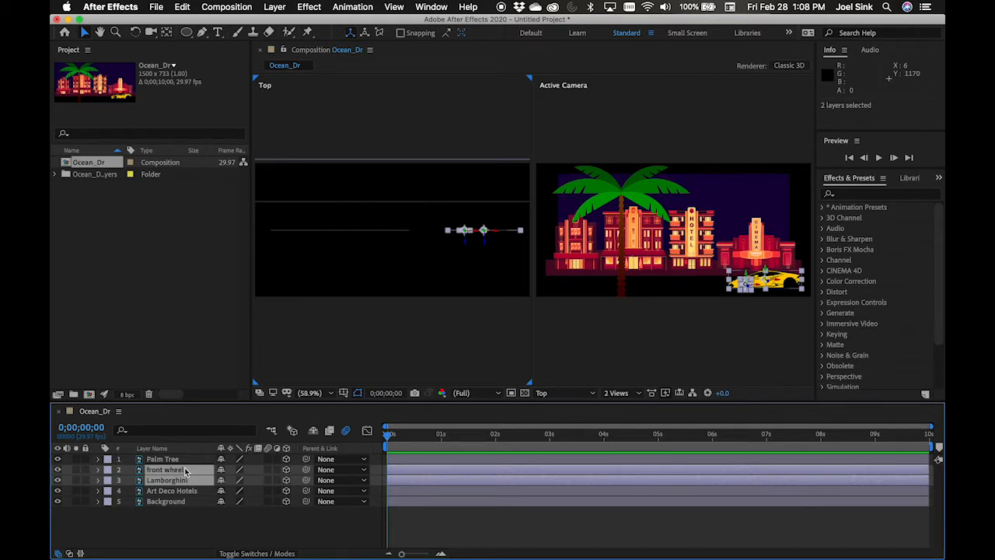
pyautogui.click(172, 460)
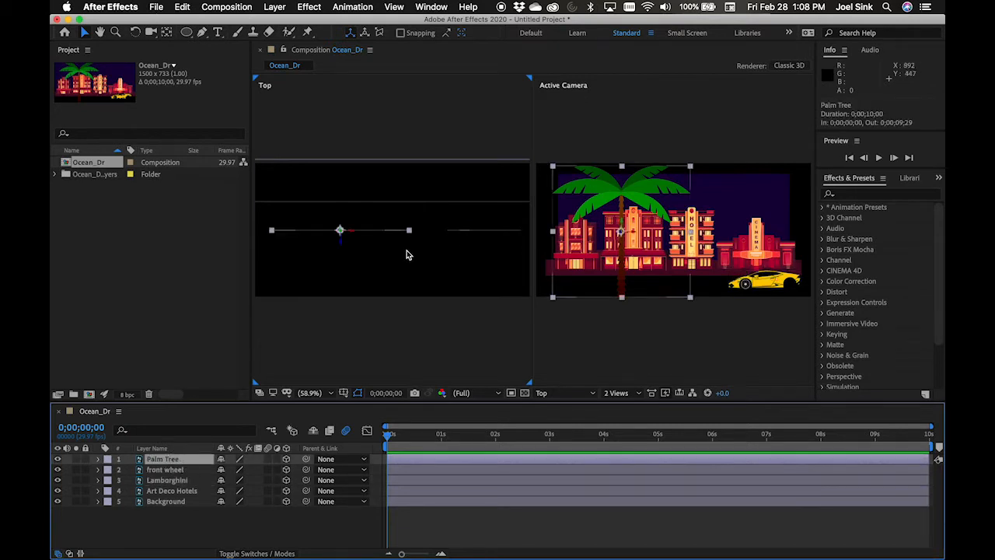
pyautogui.moveTo(343, 245); pyautogui.dragTo(331, 295)
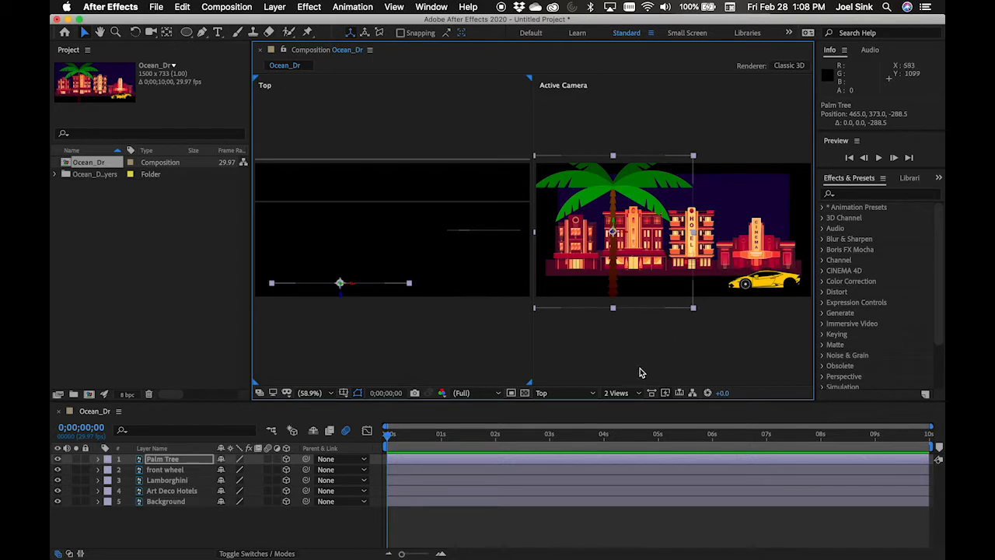
# Return the composition viewer to a single Active Camera view and check which layers hold the car body and front wheel
pyautogui.click(634, 393)
pyautogui.click(631, 408)
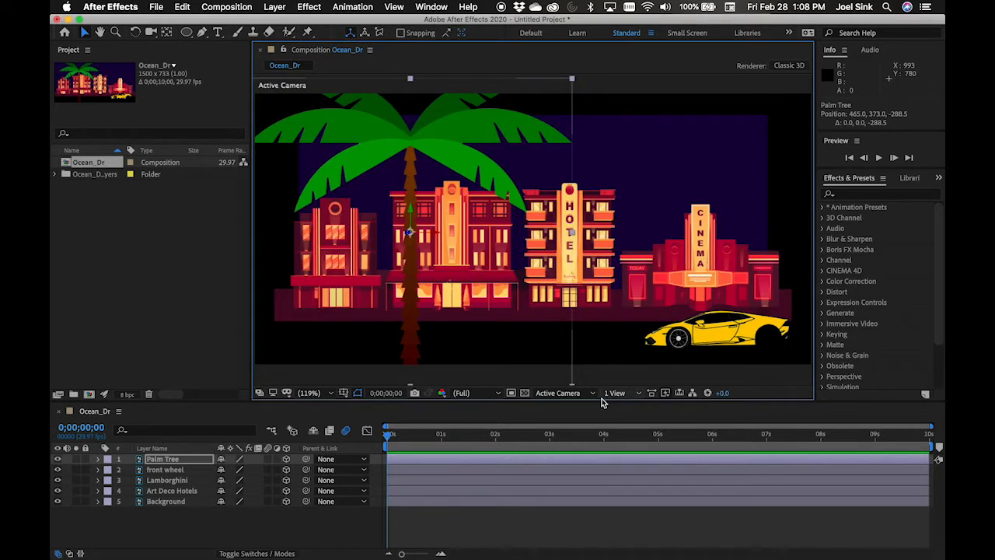
pyautogui.click(166, 470)
pyautogui.click(178, 482)
pyautogui.click(178, 471)
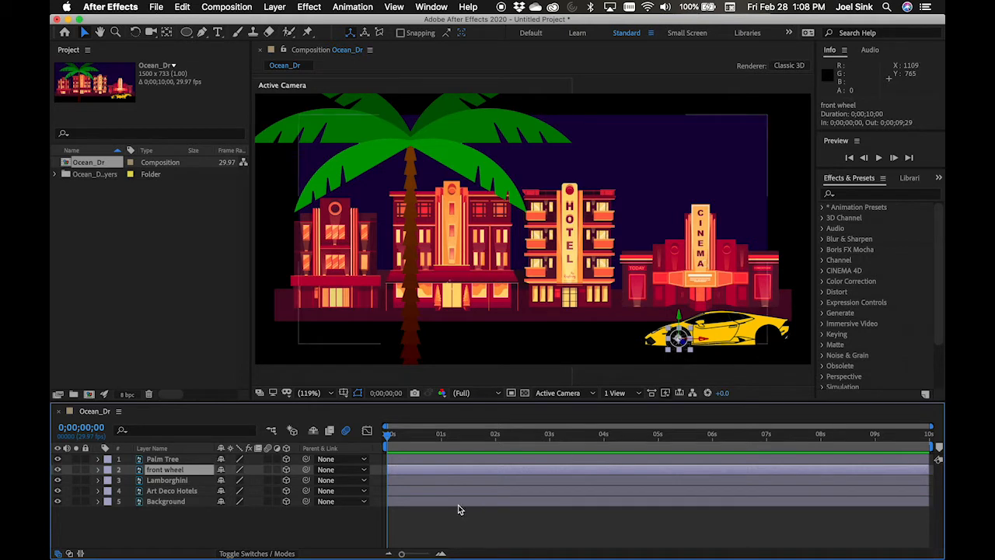
pyautogui.click(254, 536)
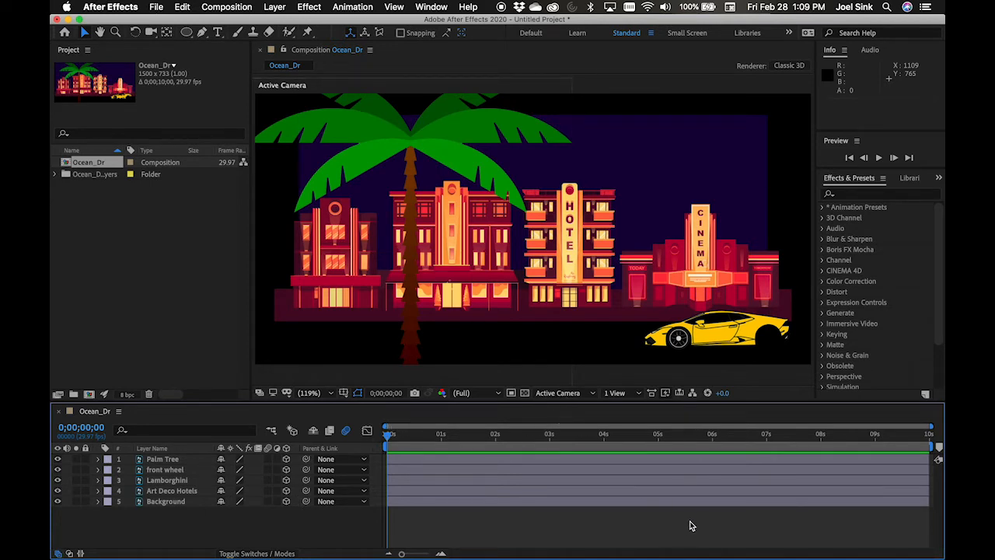
# Change the composition settings to a 0;00;05;00 duration and the HDTV 1080 29.97 preset
pyautogui.click(239, 6)
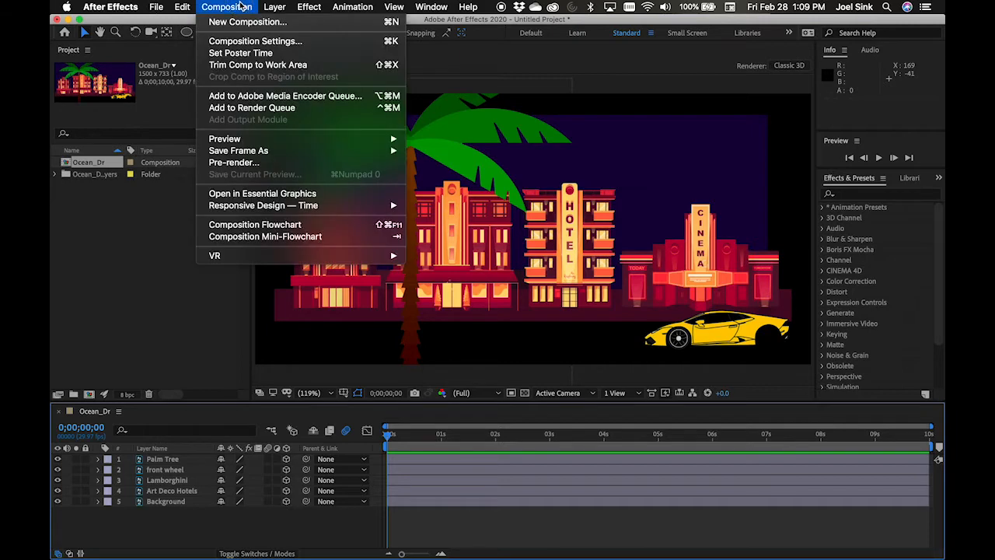
pyautogui.click(264, 44)
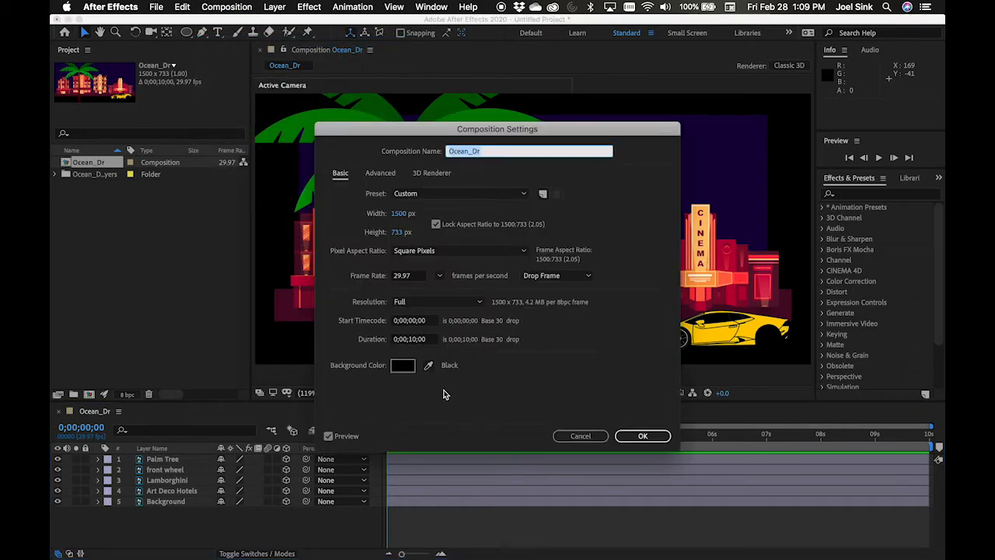
pyautogui.click(411, 342)
pyautogui.moveTo(418, 339); pyautogui.dragTo(409, 340)
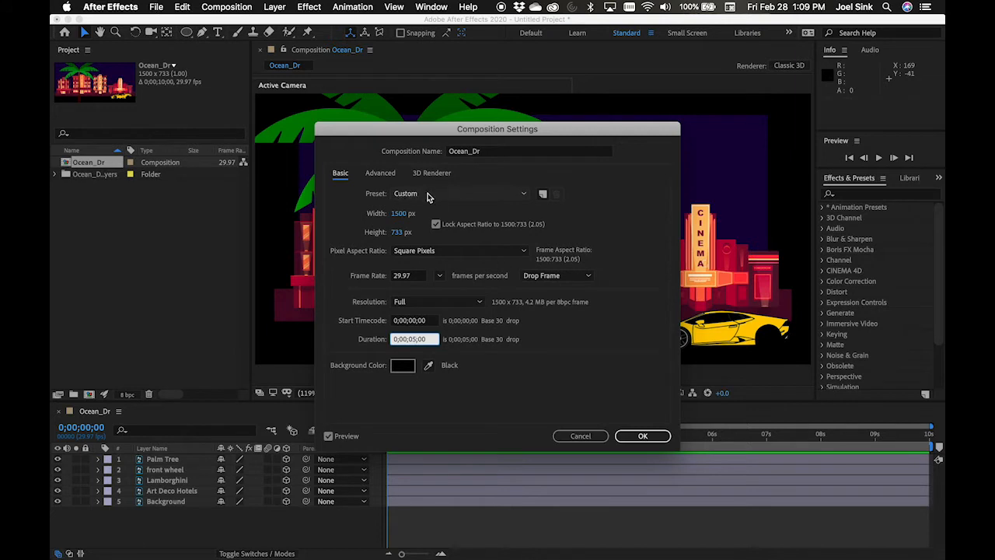
pyautogui.click(523, 197)
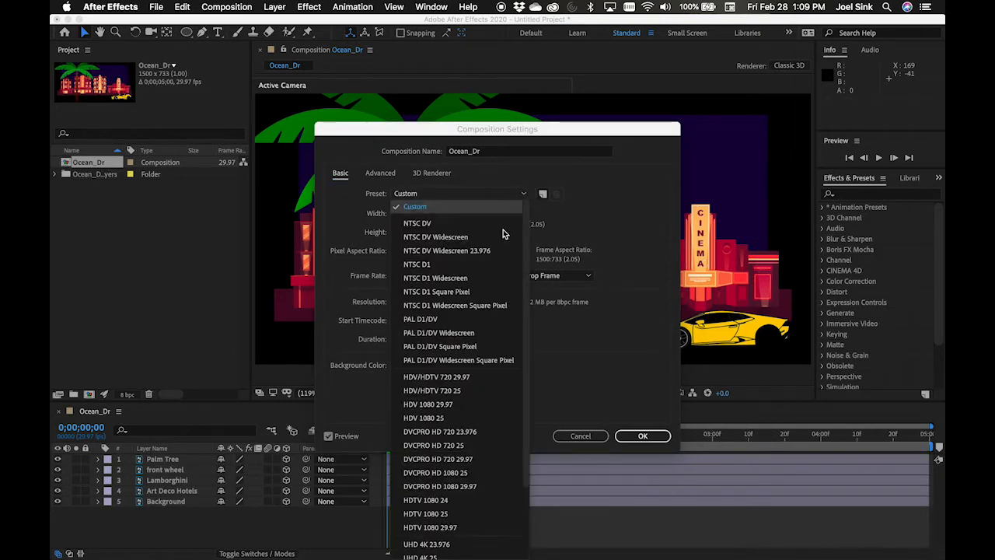
pyautogui.click(452, 531)
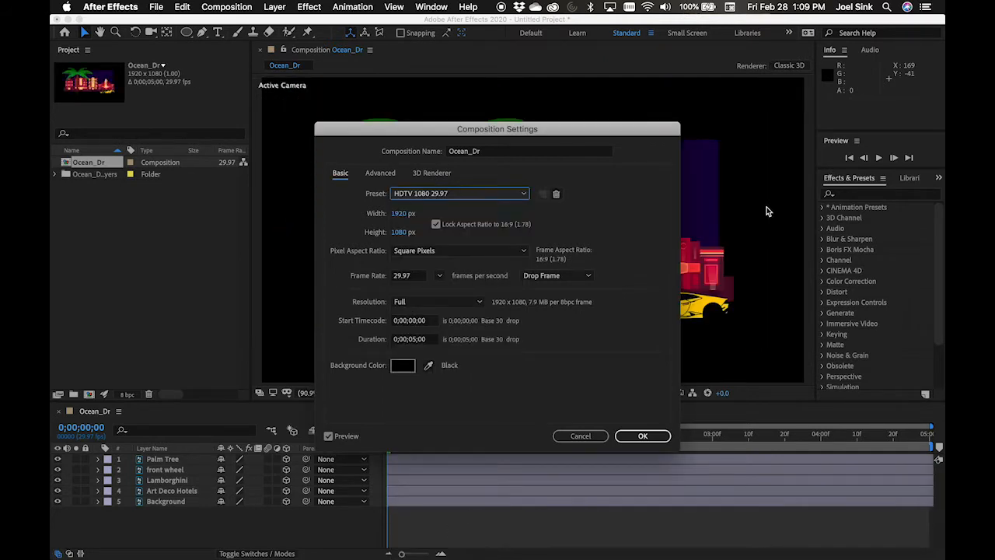
pyautogui.click(651, 437)
pyautogui.click(645, 437)
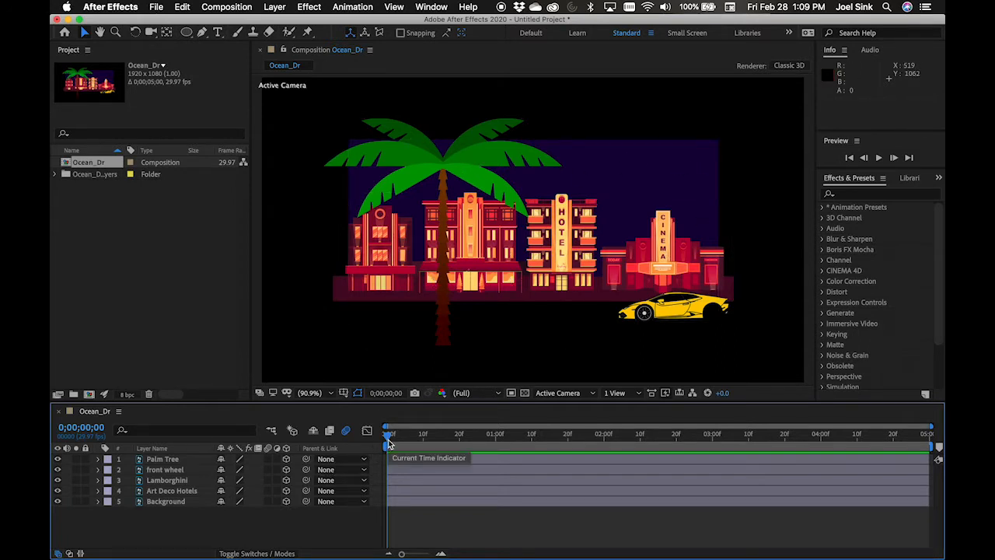
# Start animating the front wheel layer's Z Rotation with a keyframe at the first frame
pyautogui.click(177, 470)
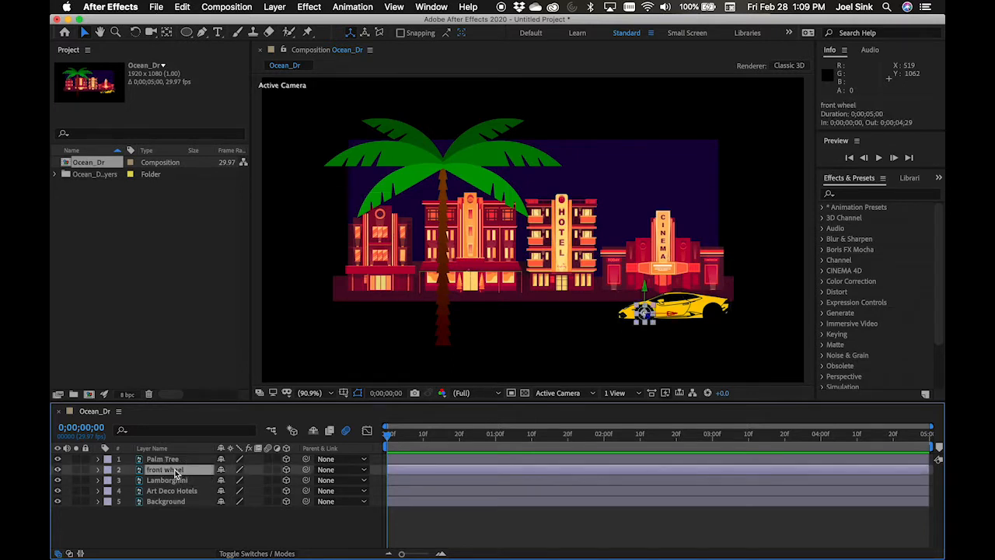
pyautogui.press('r')
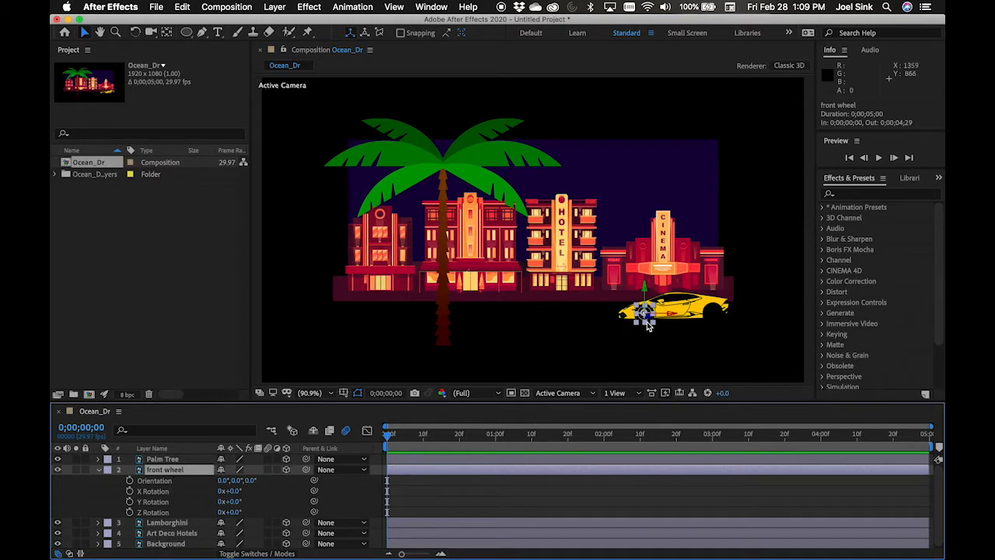
pyautogui.click(129, 512)
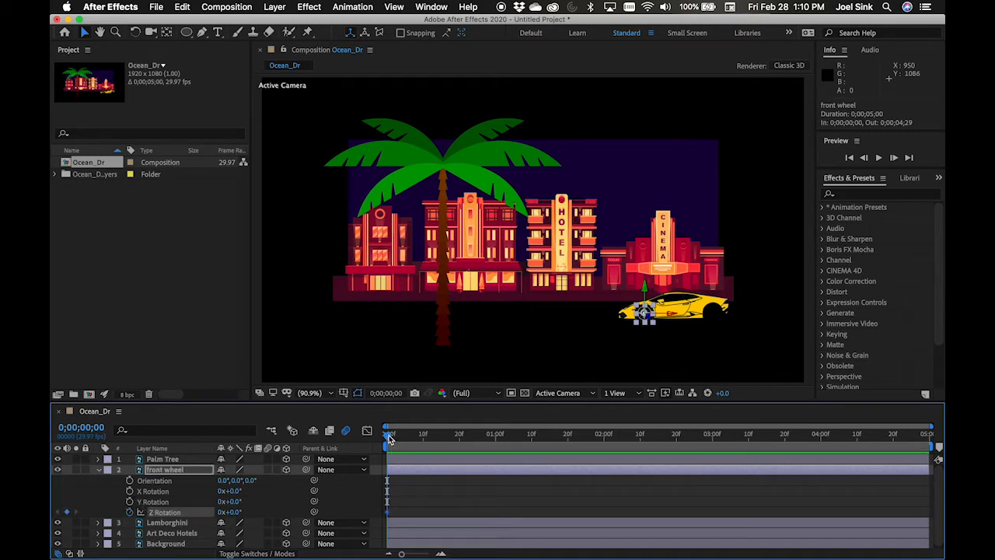
# Set the front wheel's Z Rotation to 5 revolutions at 0;00;04;29 and preview the spin
pyautogui.moveTo(388, 434); pyautogui.dragTo(942, 480)
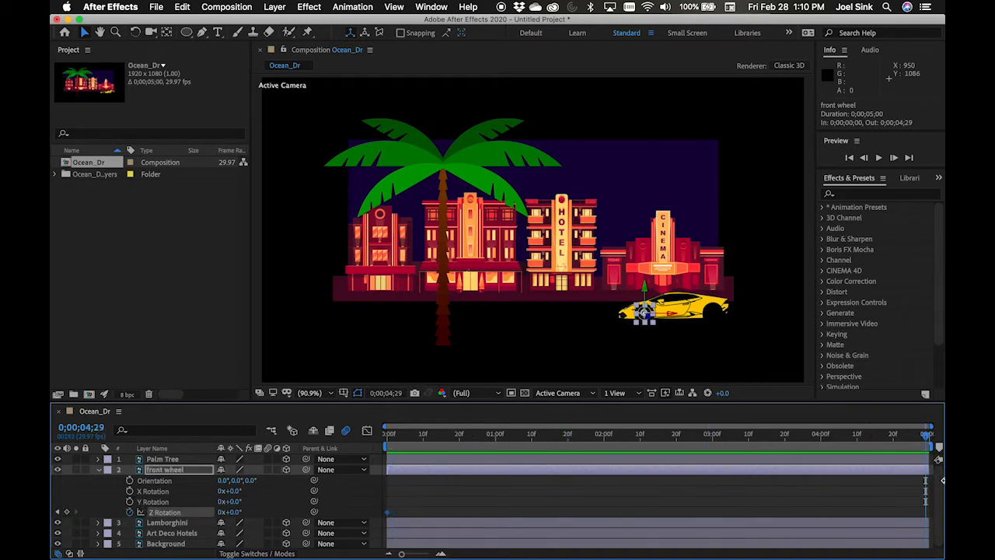
pyautogui.click(222, 513)
pyautogui.write('5')
pyautogui.press('Return')
pyautogui.click(99, 470)
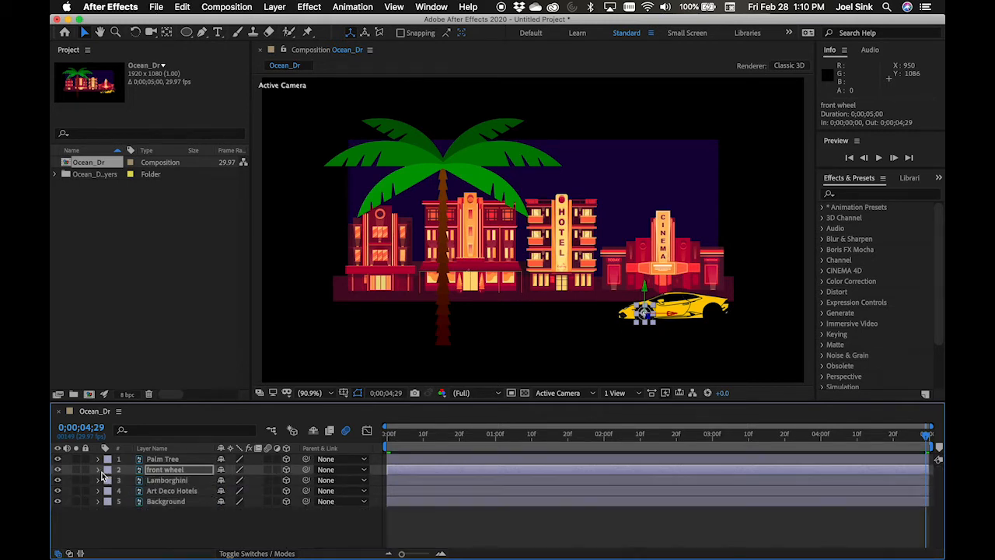
pyautogui.click(471, 542)
pyautogui.press('space')
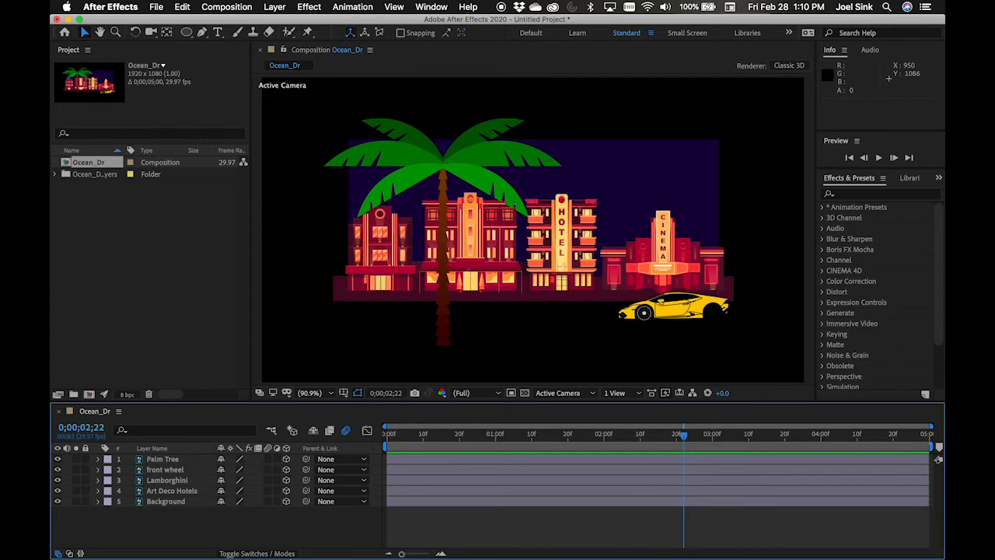
# Set the front wheel's Z Rotation to -5 revolutions at the 0;00;04;29 keyframe and preview the spin
pyautogui.click(174, 471)
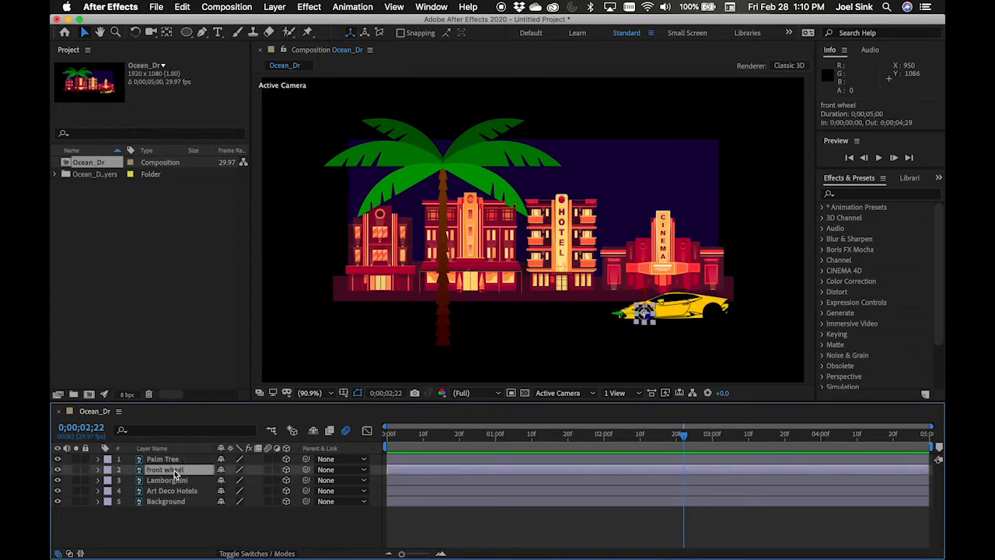
pyautogui.press('r')
pyautogui.moveTo(683, 436); pyautogui.dragTo(928, 436)
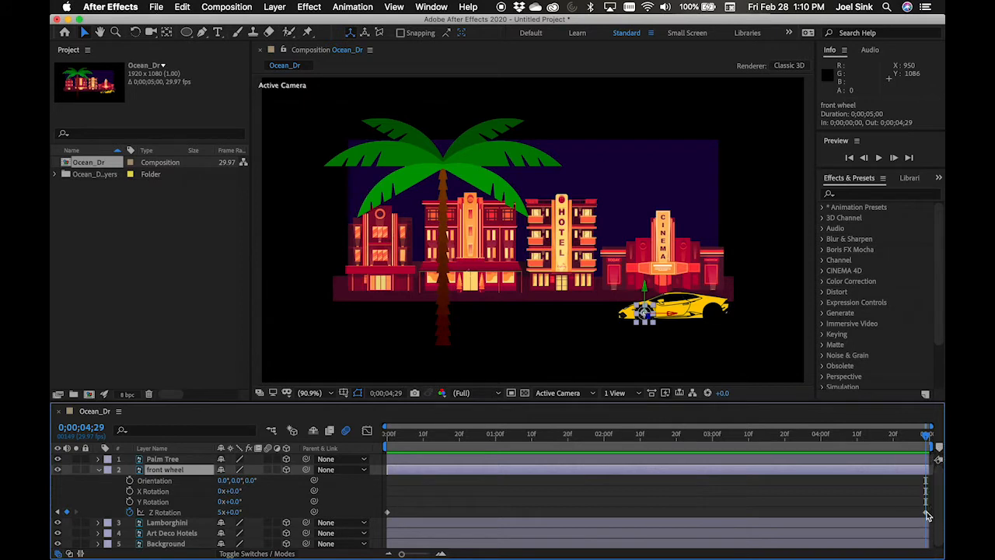
pyautogui.click(224, 513)
pyautogui.write('-5')
pyautogui.press('Return')
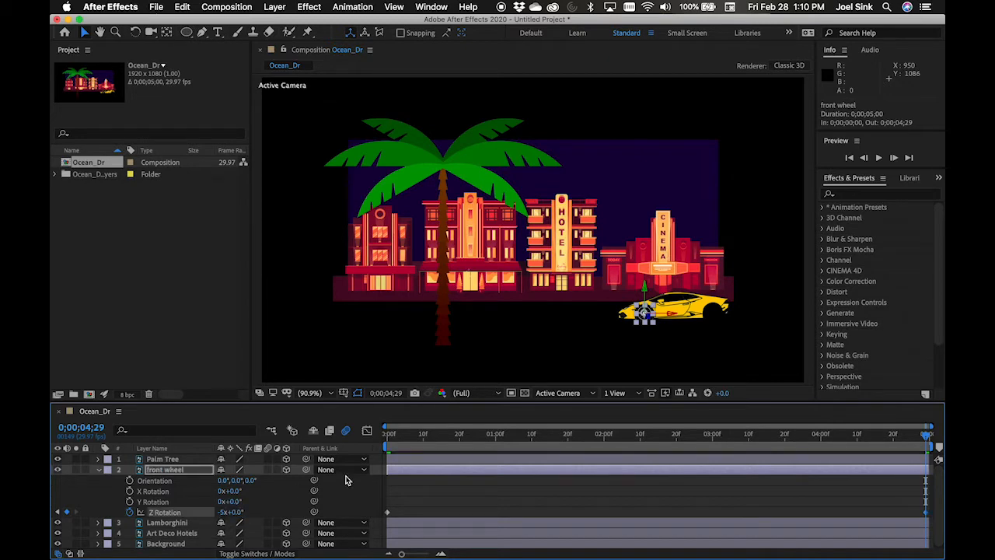
pyautogui.press('space')
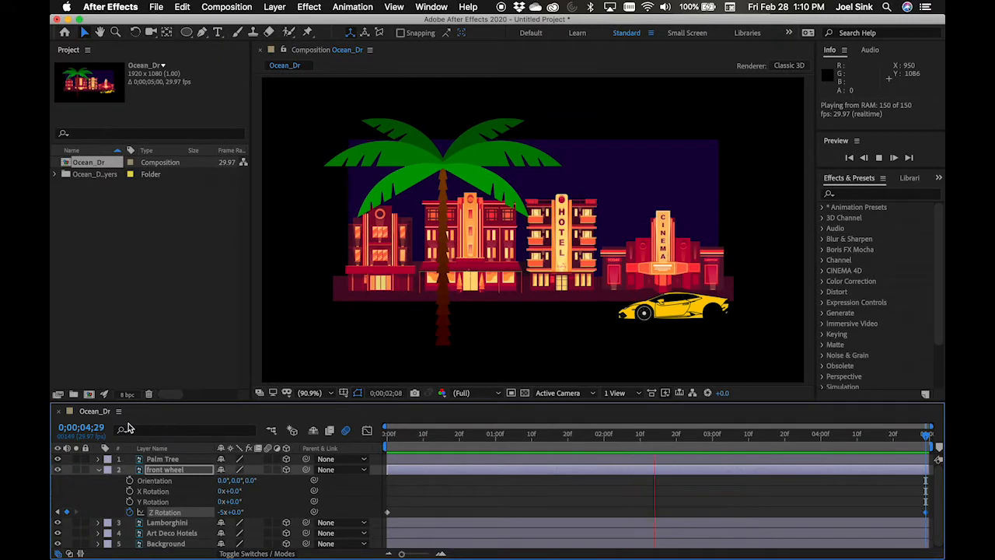
pyautogui.press('space')
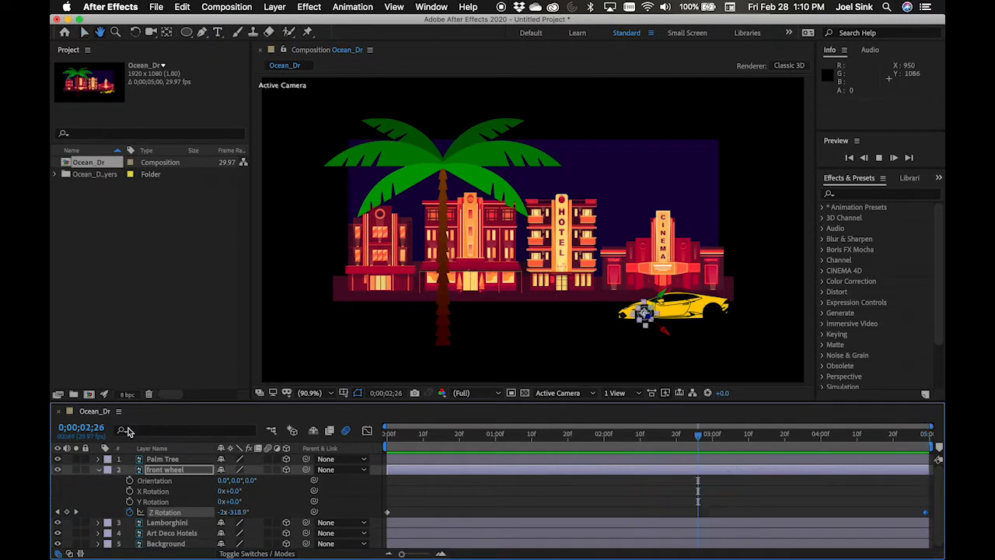
pyautogui.click(98, 470)
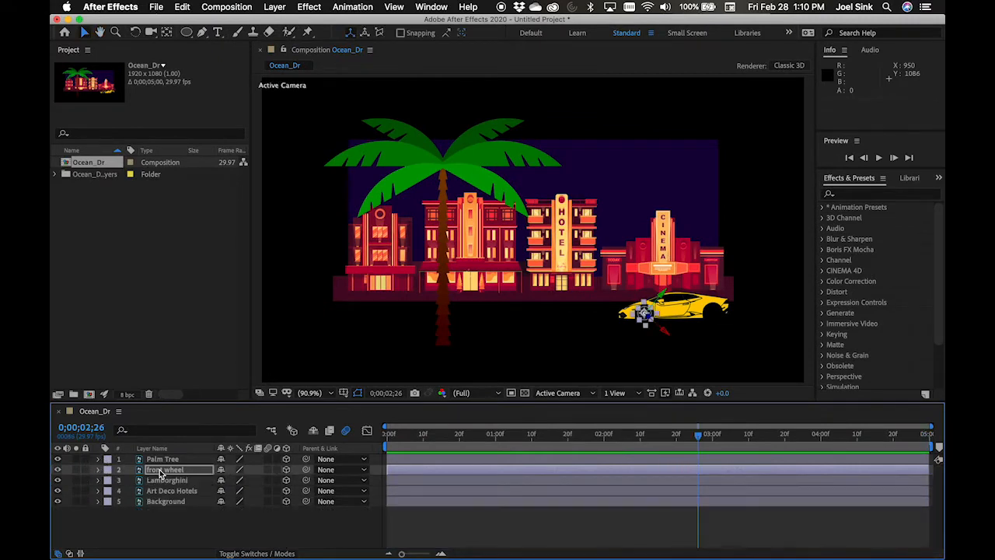
# At the first frame, duplicate the front wheel layer and move the copy about 240 along X into the rear wheel arch
pyautogui.moveTo(463, 434); pyautogui.dragTo(386, 436)
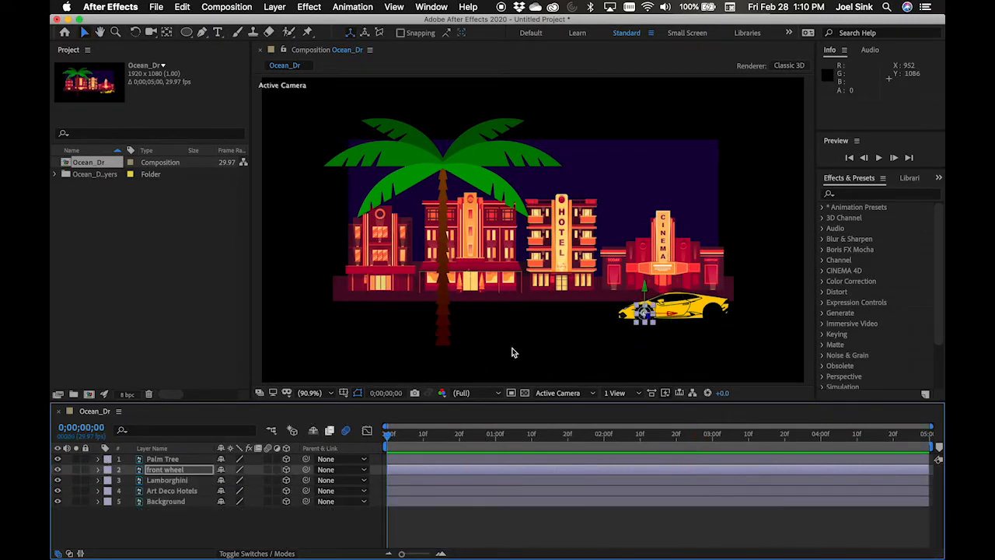
pyautogui.click(167, 471)
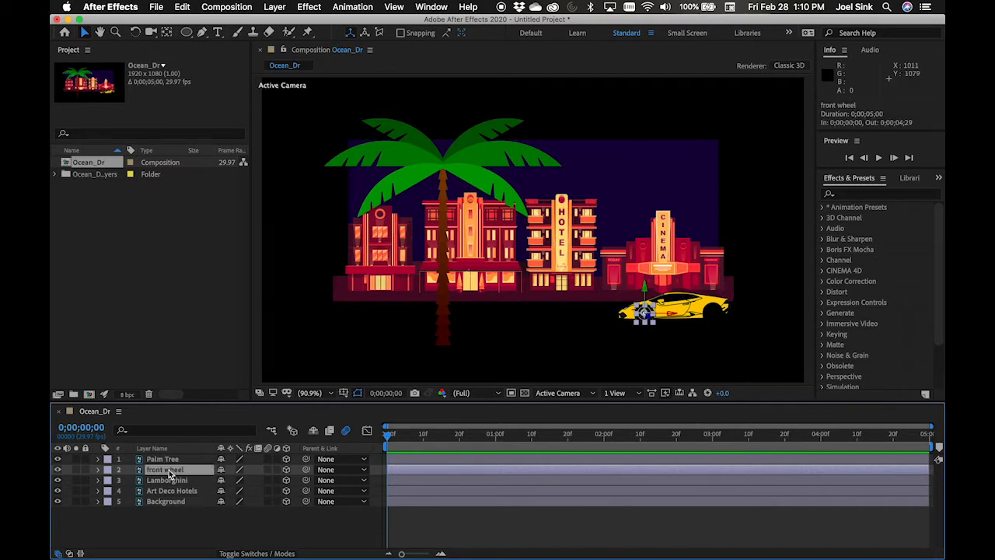
pyautogui.press('super+d')
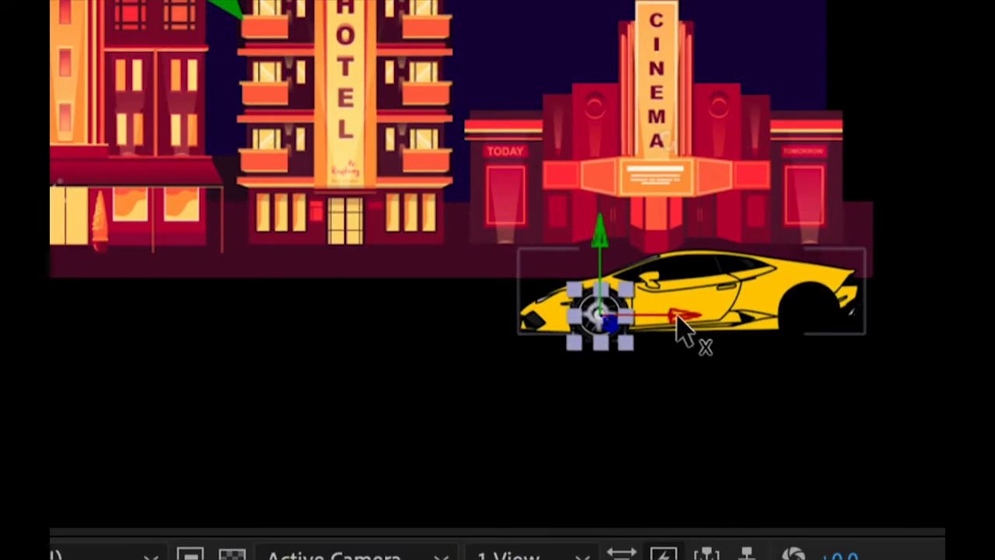
pyautogui.moveTo(679, 328); pyautogui.dragTo(886, 318)
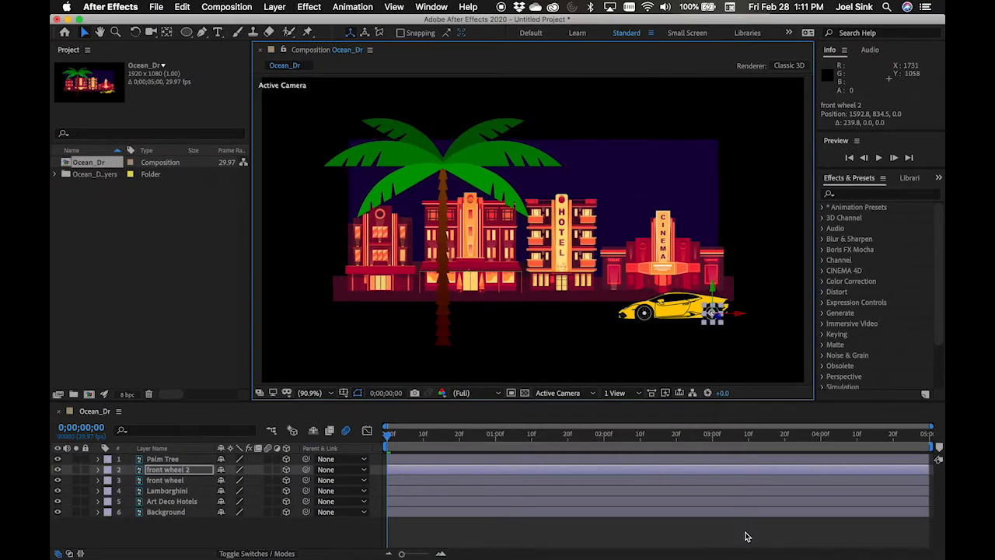
pyautogui.click(745, 536)
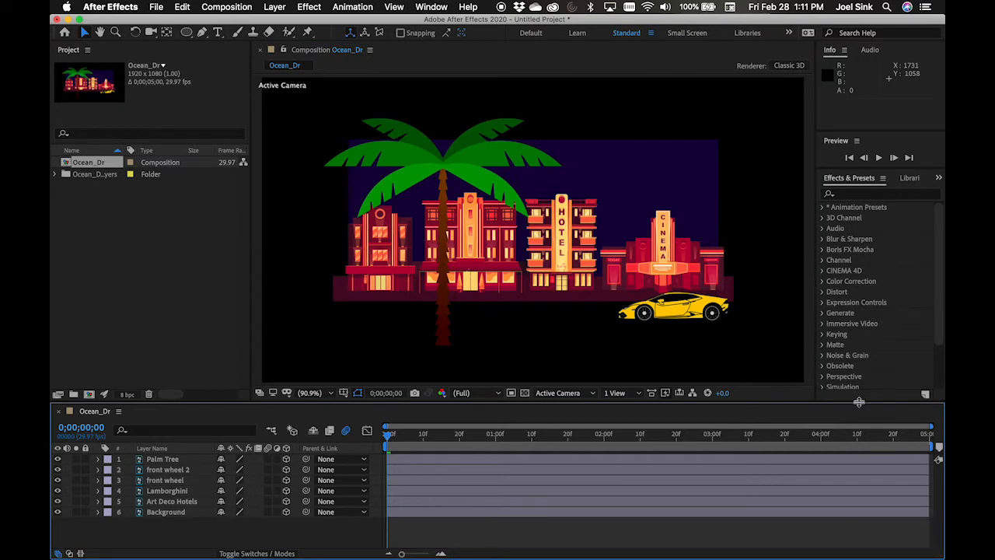
# Preview the car with both wheels spinning, and fit the whole composition in the viewer
pyautogui.press('space')
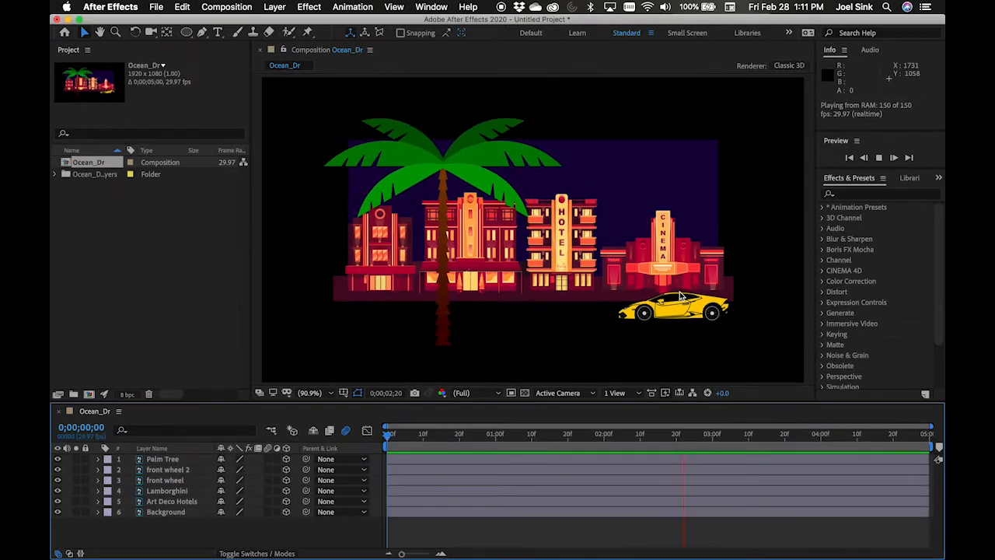
pyautogui.press('space')
pyautogui.scroll(3, 679, 367)
pyautogui.scroll(2, 678, 366)
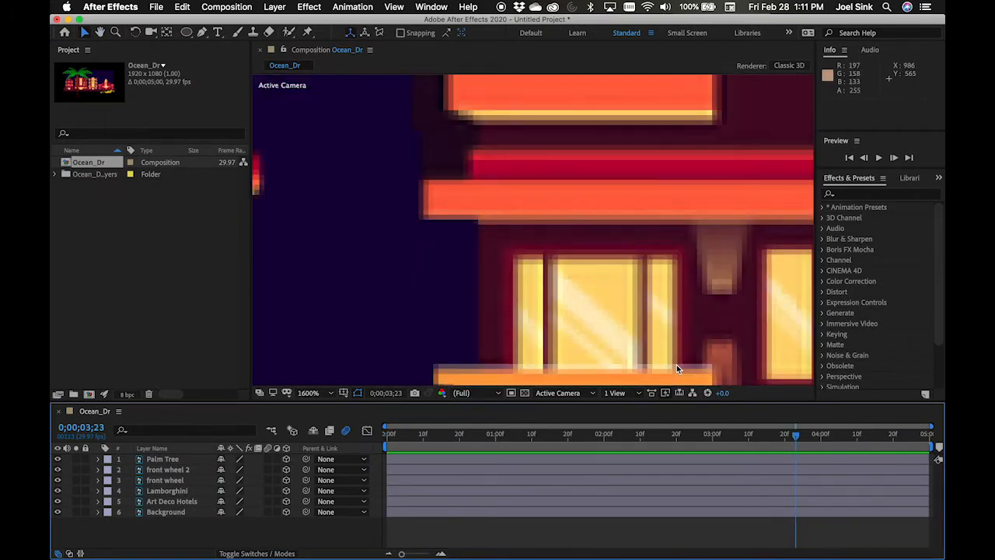
pyautogui.click(326, 393)
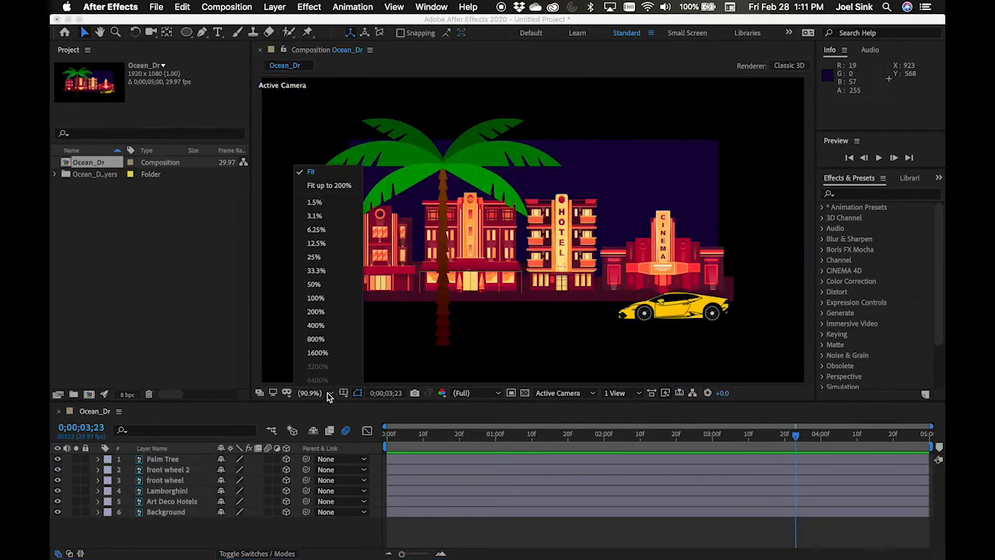
pyautogui.click(339, 178)
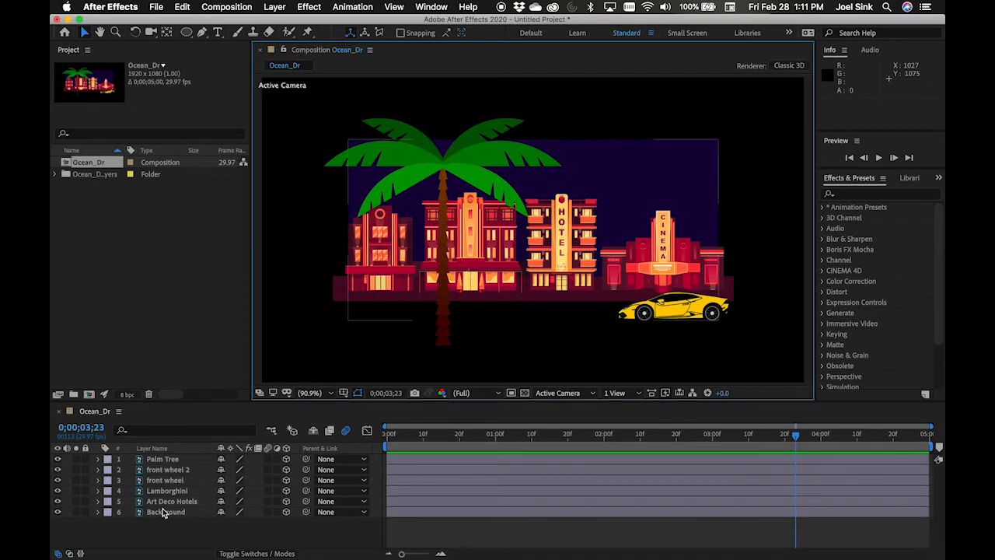
# Parent the front wheel 2 and front wheel layers to the Lamborghini layer
pyautogui.click(174, 470)
pyautogui.click(180, 480)
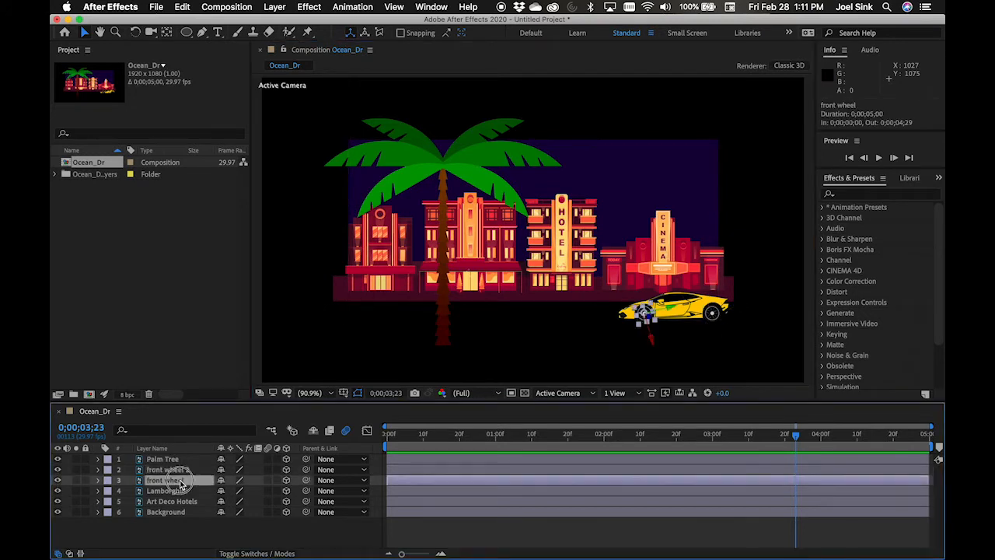
pyautogui.click(185, 471)
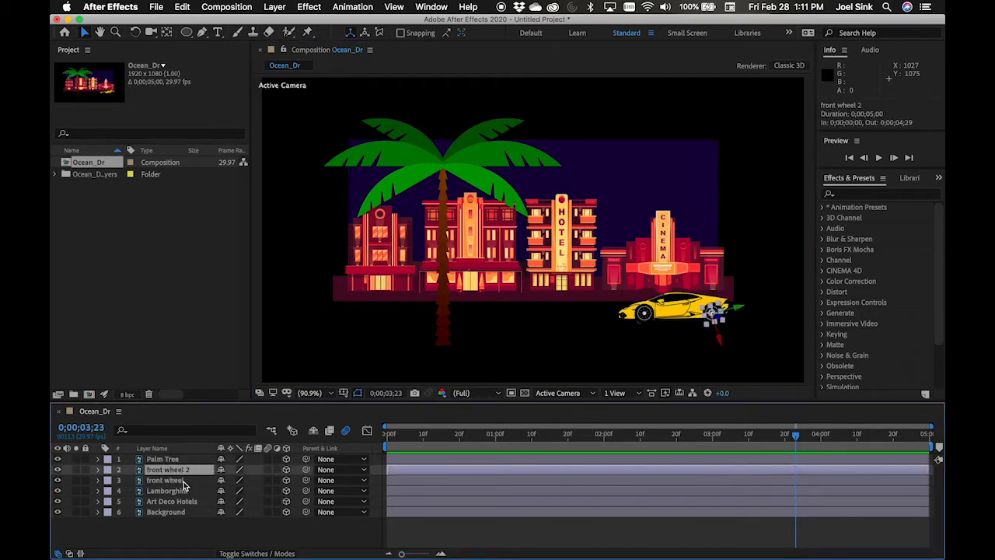
pyautogui.click(180, 491)
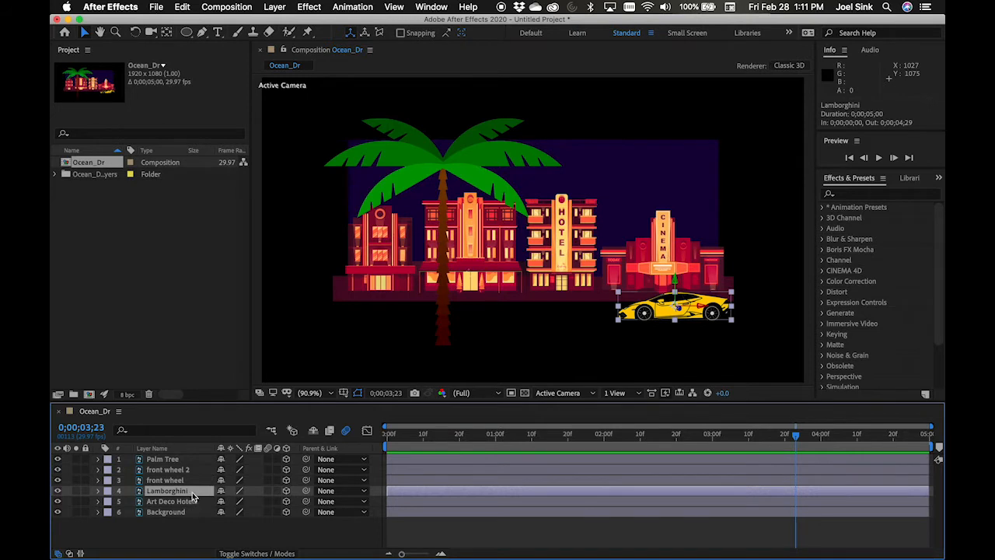
pyautogui.click(187, 471)
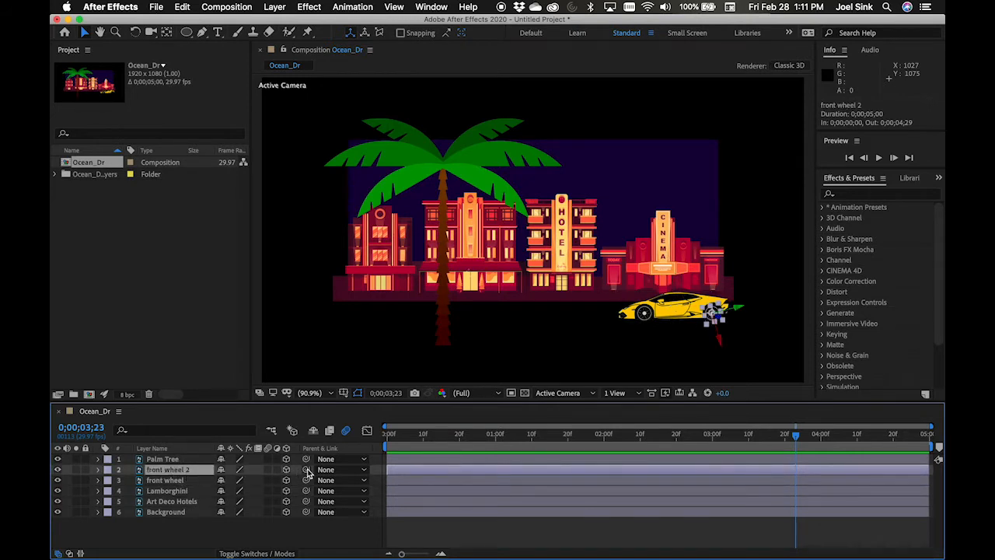
pyautogui.moveTo(303, 471); pyautogui.dragTo(179, 492)
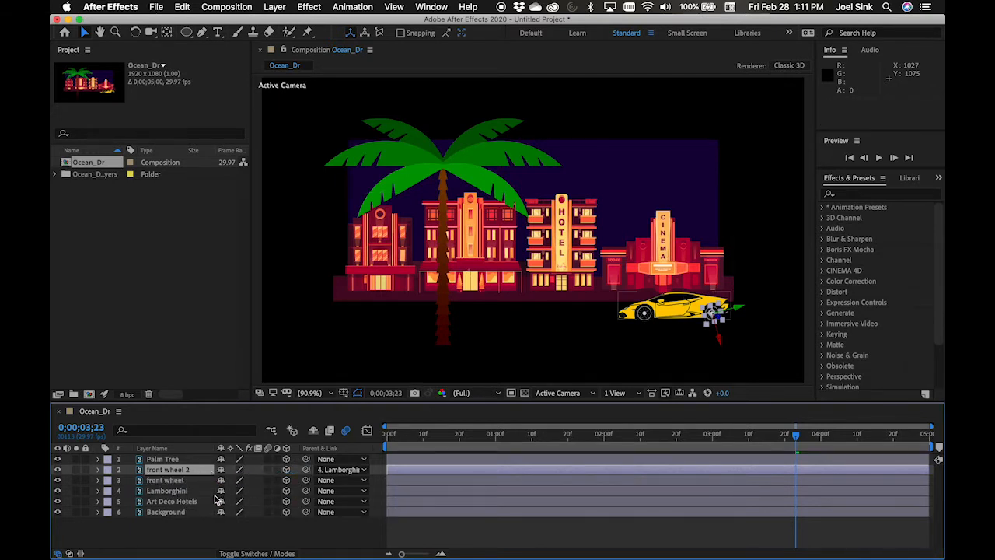
pyautogui.click(193, 481)
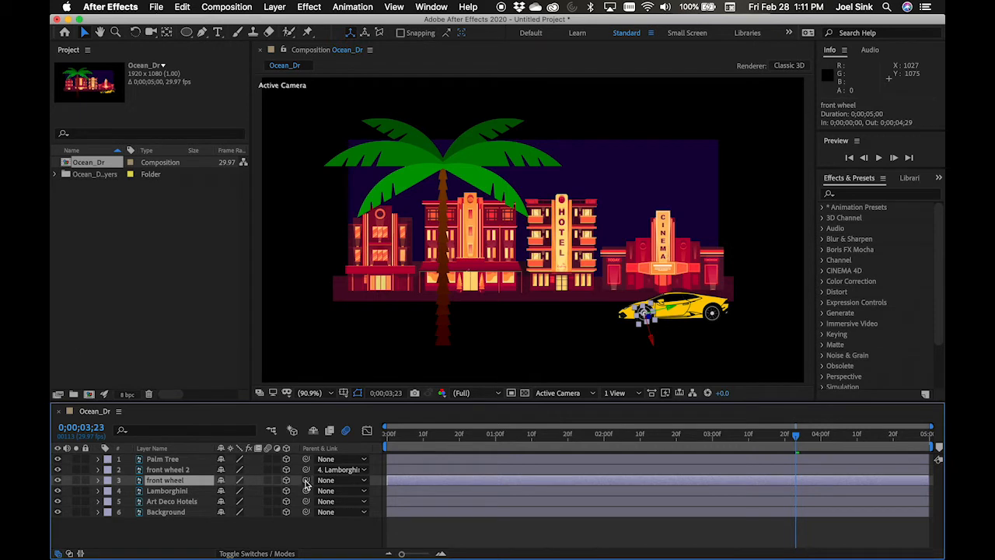
pyautogui.moveTo(306, 483); pyautogui.dragTo(167, 495)
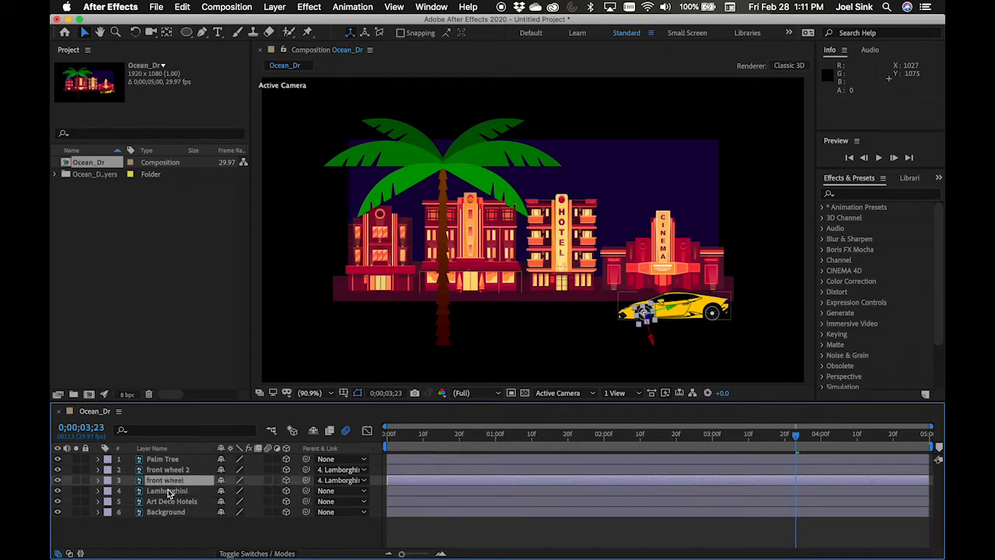
# Rename the front wheel 2 layer to Rear wheel
pyautogui.click(182, 471)
pyautogui.press('Return')
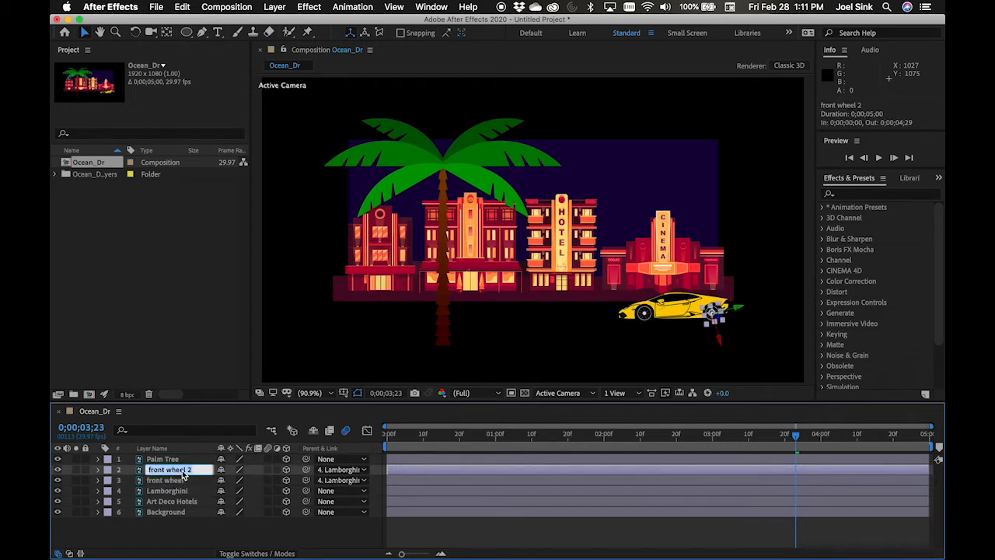
pyautogui.write('Rea')
pyautogui.press('Return')
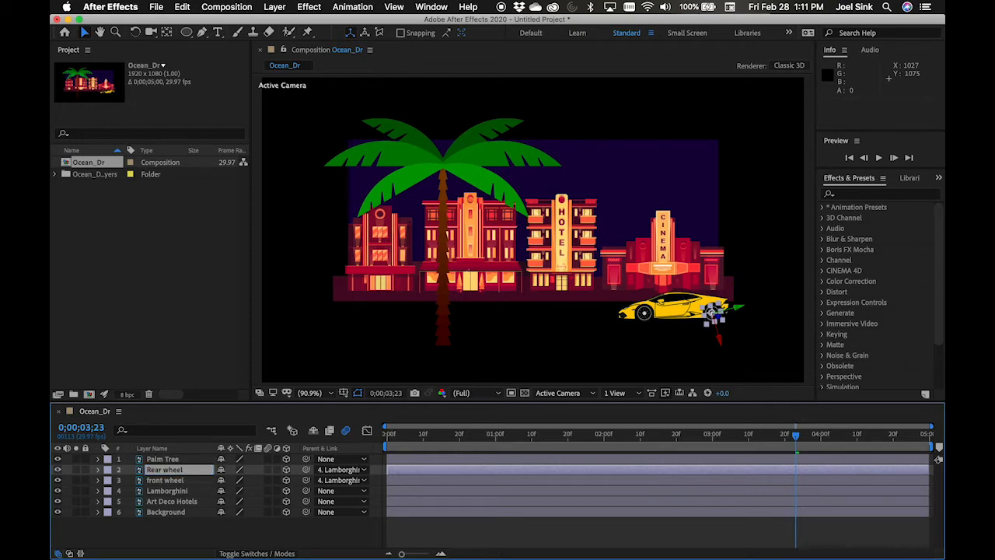
pyautogui.click(244, 535)
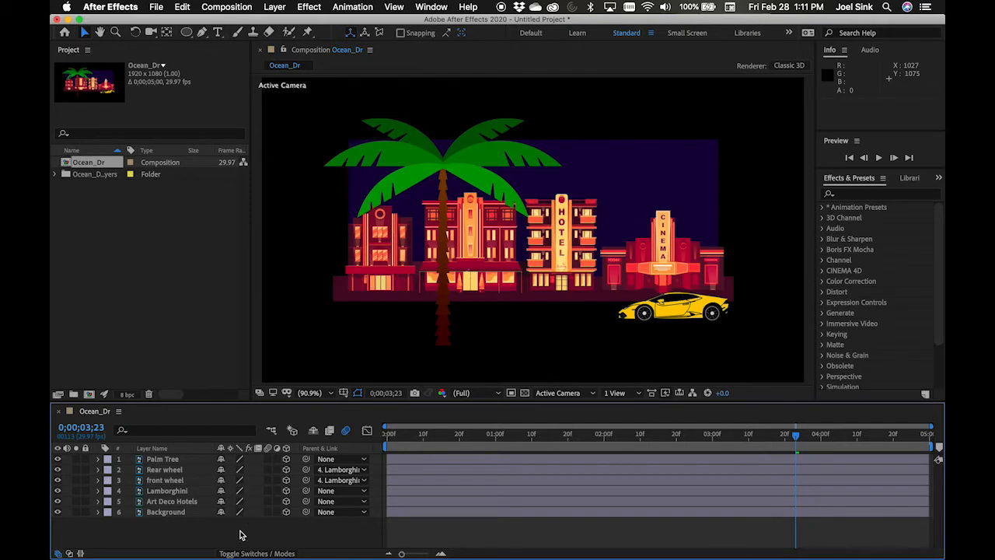
# Move the Lamborghini about -158 along X, scrub back to the first frame, and deselect the layer
pyautogui.click(176, 494)
pyautogui.moveTo(711, 312); pyautogui.dragTo(664, 315)
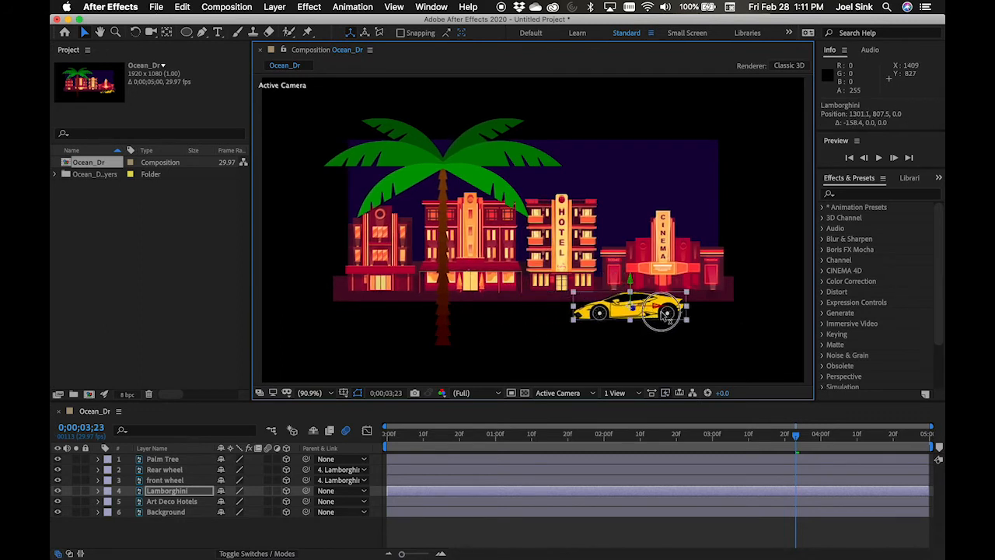
pyautogui.moveTo(795, 440); pyautogui.dragTo(351, 447)
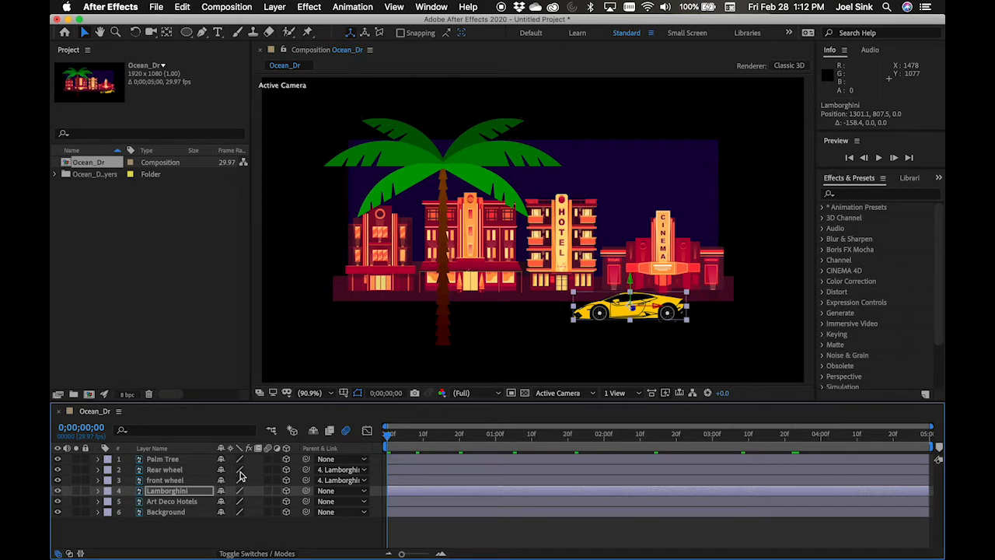
pyautogui.click(178, 532)
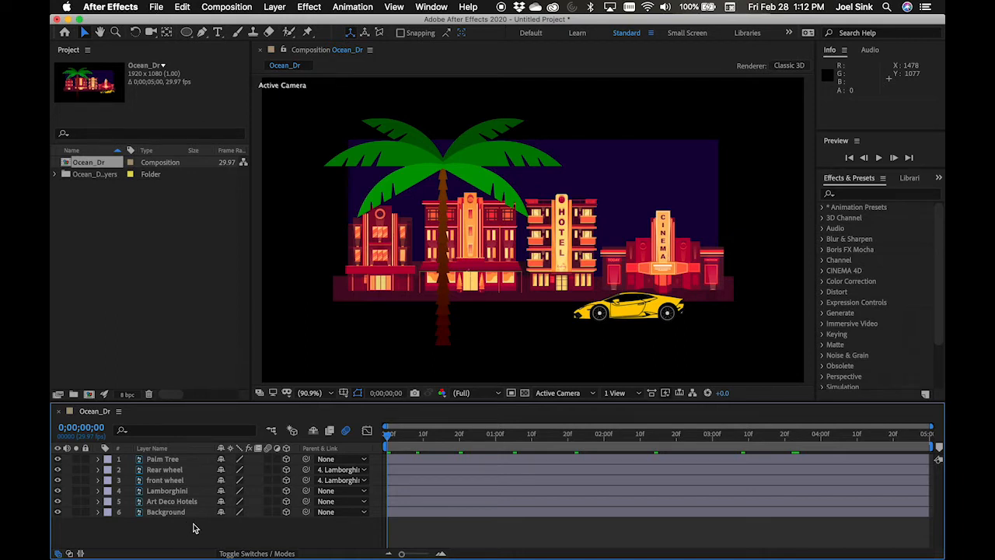
# Start a new camera layer with the type set to One-Node Camera
pyautogui.click(279, 6)
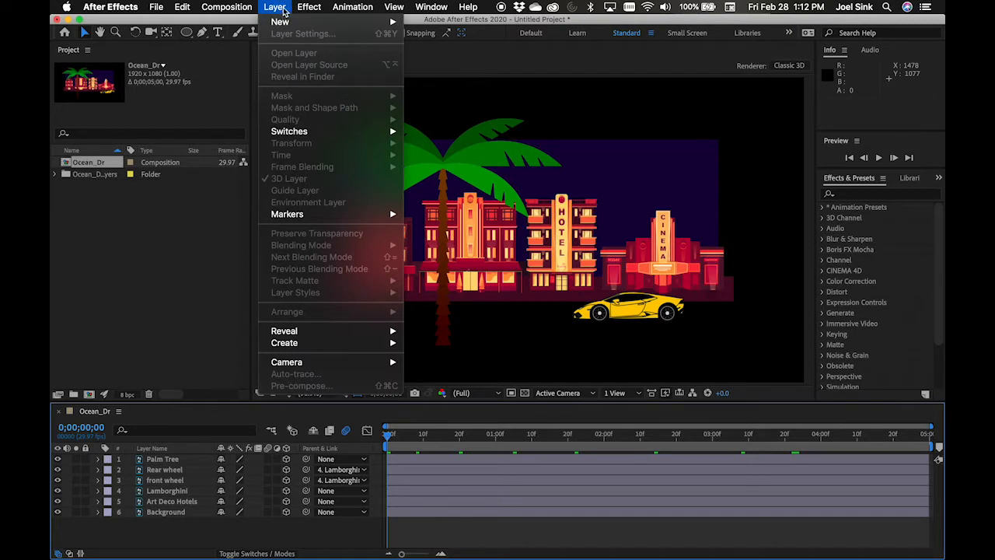
pyautogui.moveTo(286, 23)
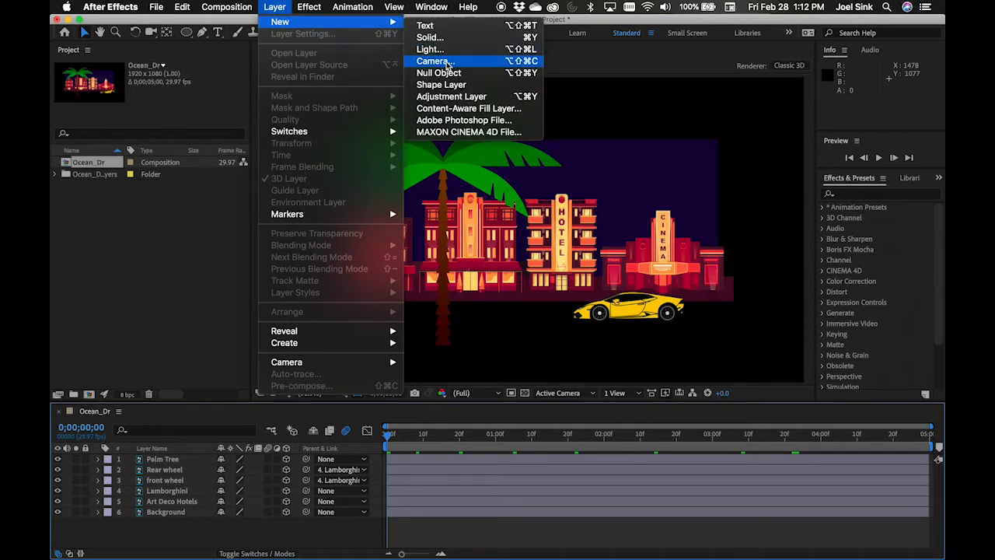
pyautogui.click(280, 10)
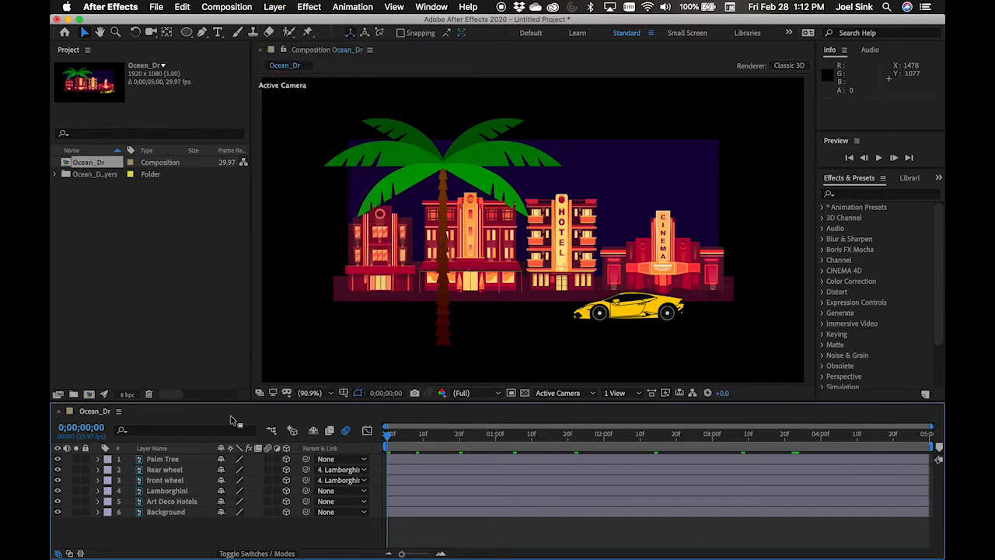
pyautogui.rightClick(214, 535)
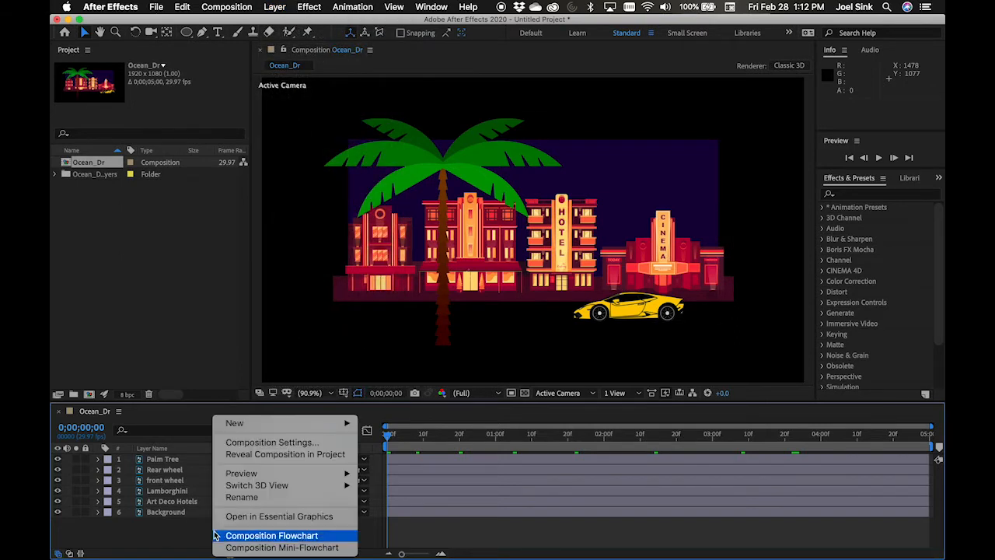
pyautogui.moveTo(260, 424)
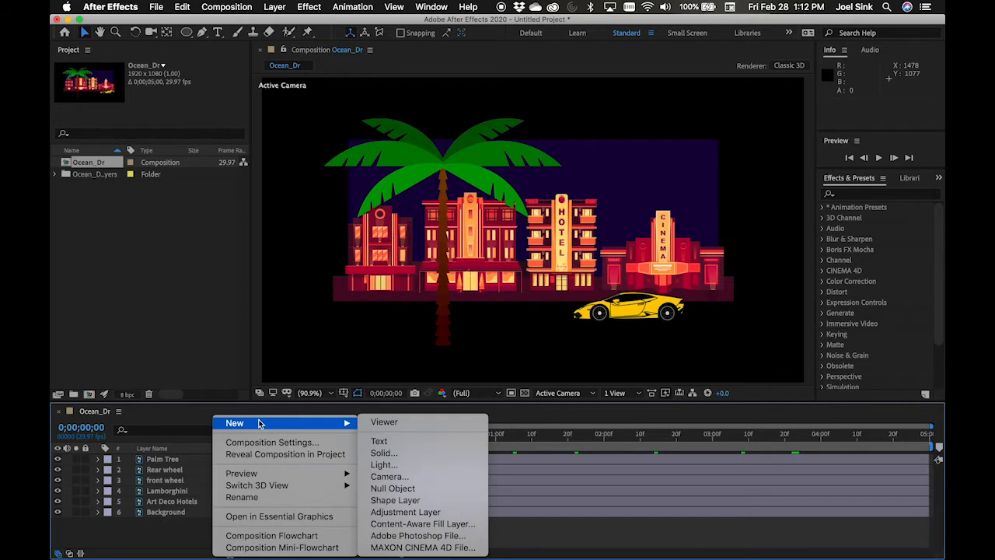
pyautogui.click(391, 476)
pyautogui.moveTo(457, 152); pyautogui.dragTo(548, 208)
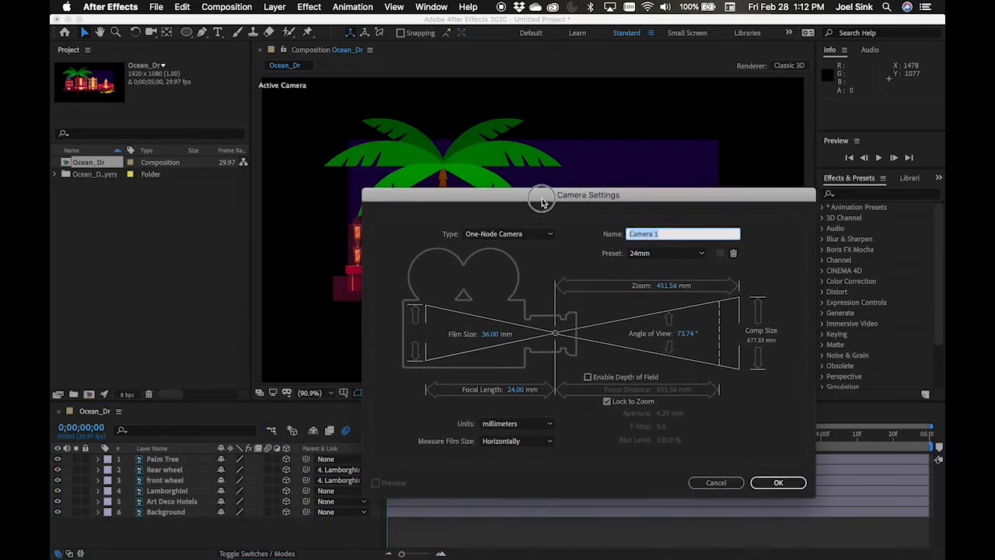
pyautogui.click(495, 235)
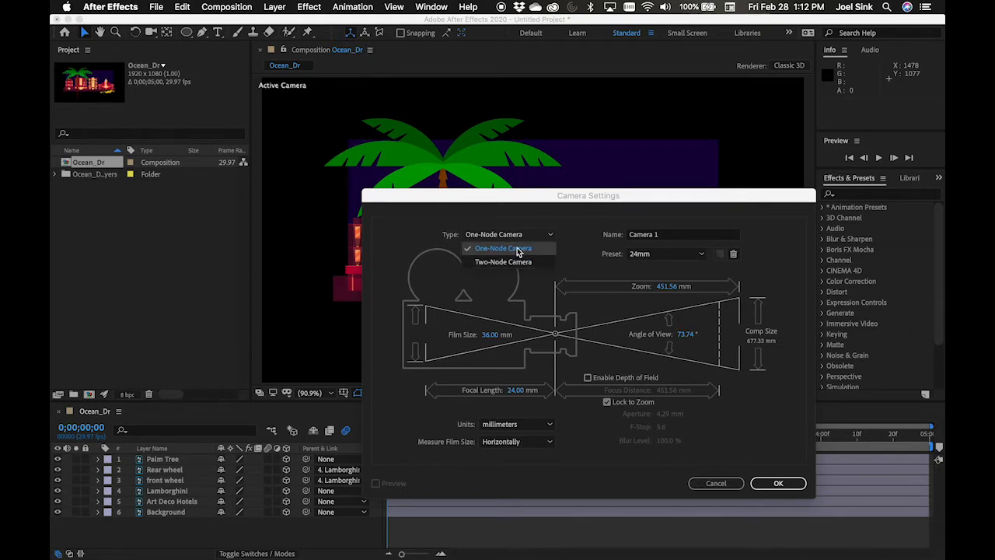
pyautogui.click(517, 249)
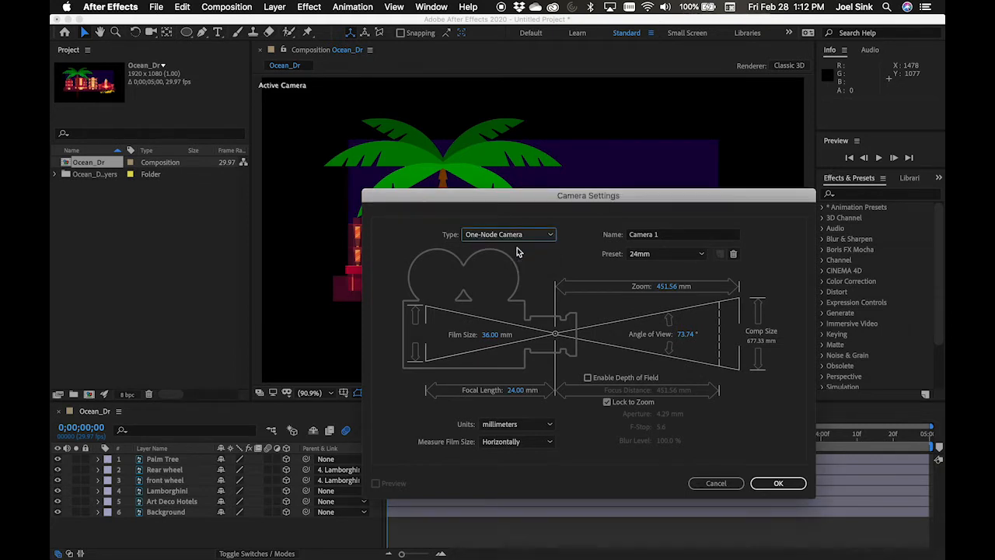
# Name the camera Ocean Dr Cam, keep the 24mm preset, and create it
pyautogui.click(643, 234)
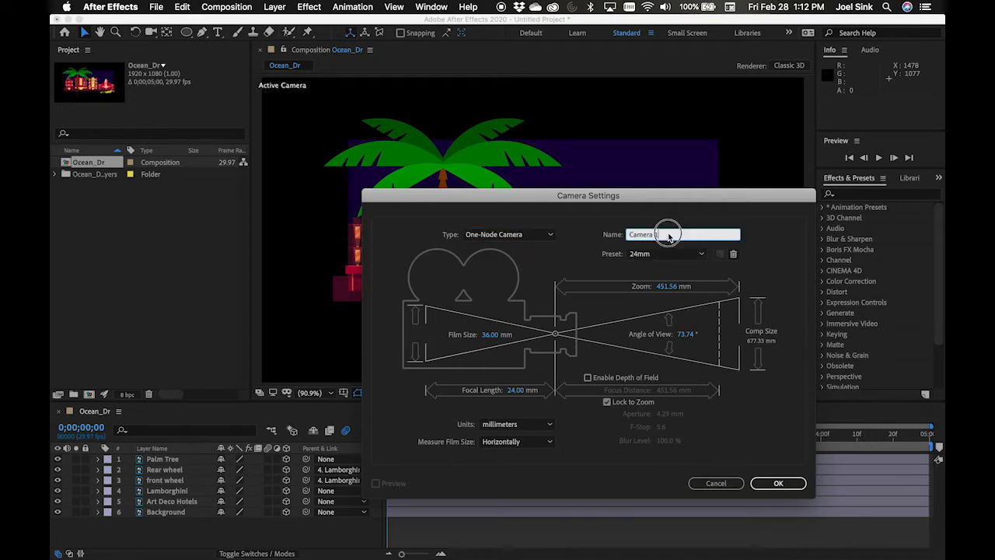
pyautogui.write('Ocean Dr Cam')
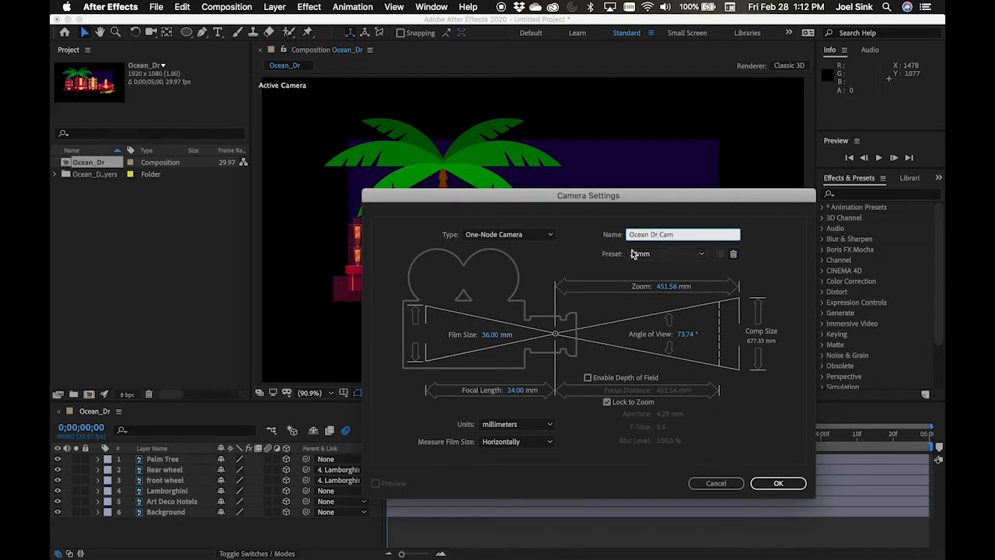
pyautogui.click(697, 255)
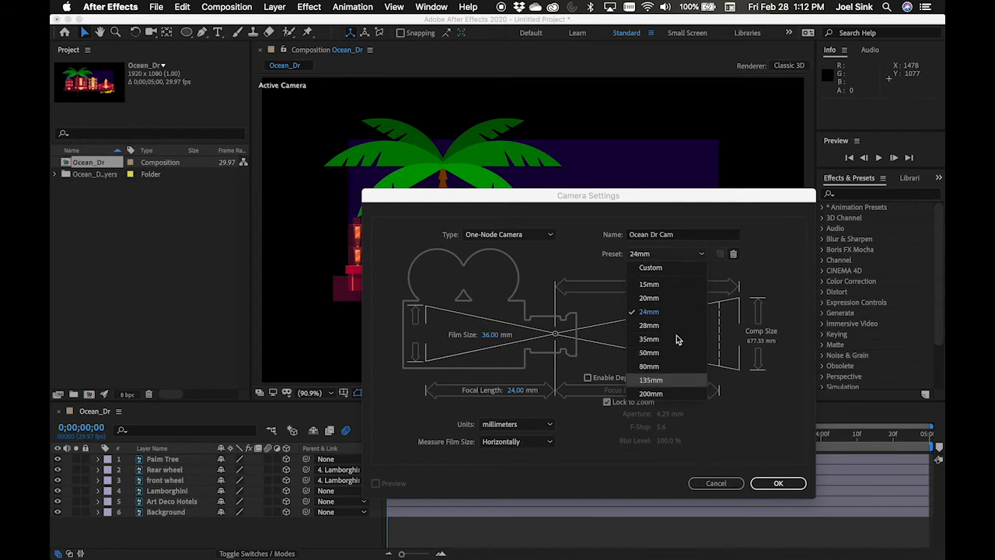
pyautogui.click(688, 309)
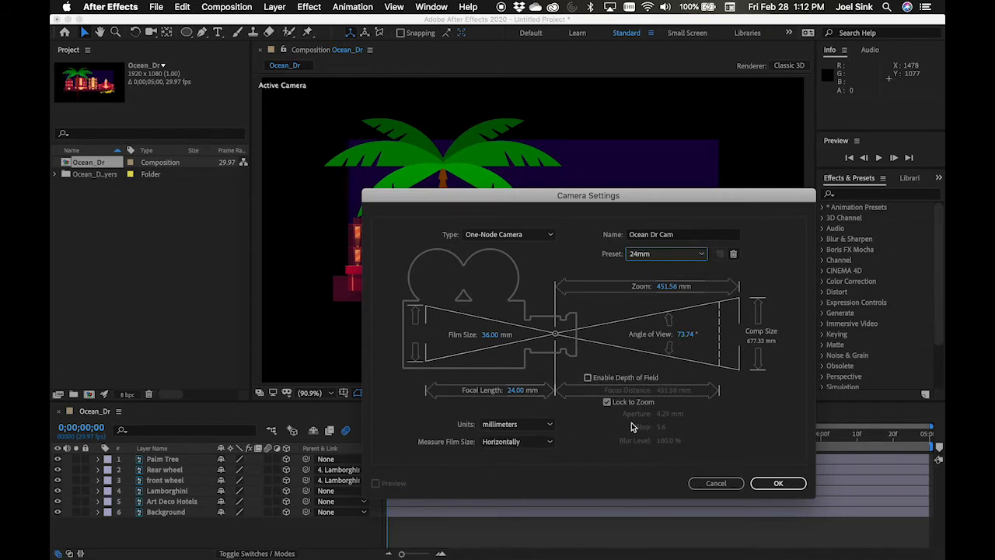
pyautogui.click(778, 483)
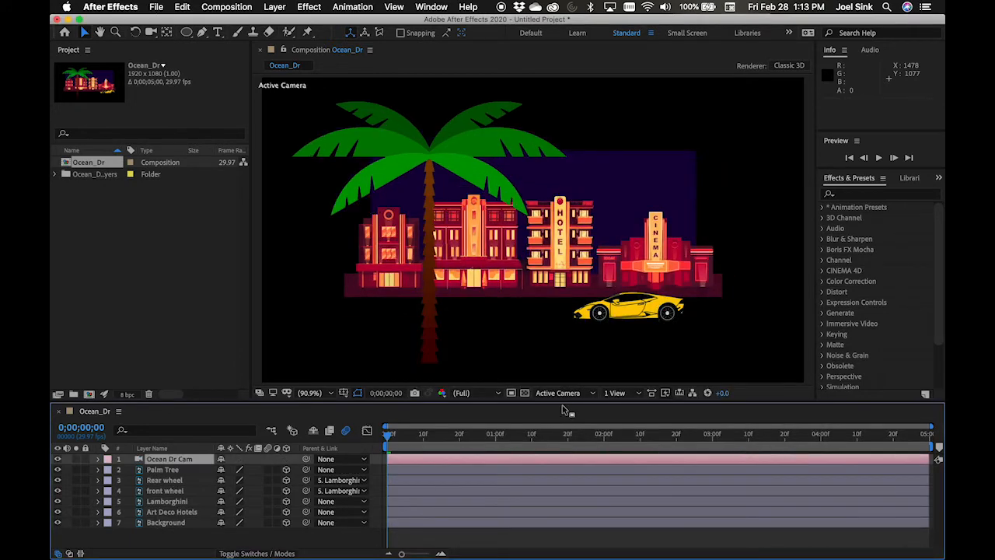
# Switch the composition view to Ocean Dr Cam and display the Title/Action Safe guides
pyautogui.click(588, 392)
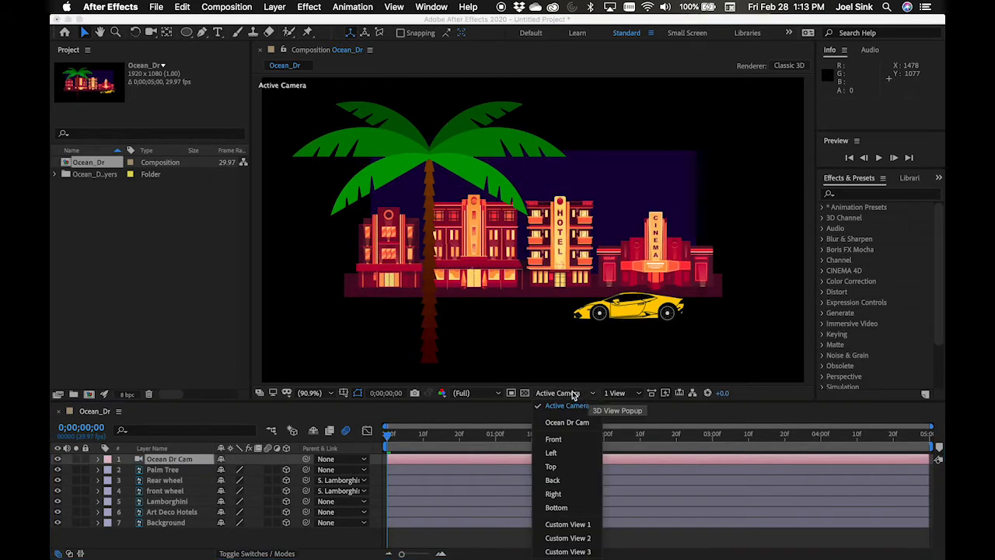
pyautogui.click(572, 424)
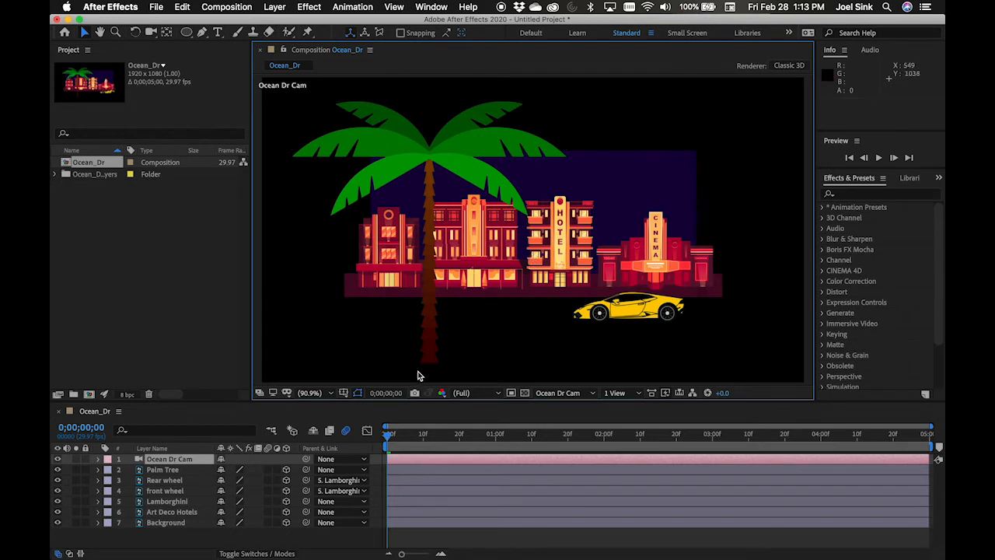
pyautogui.click(342, 394)
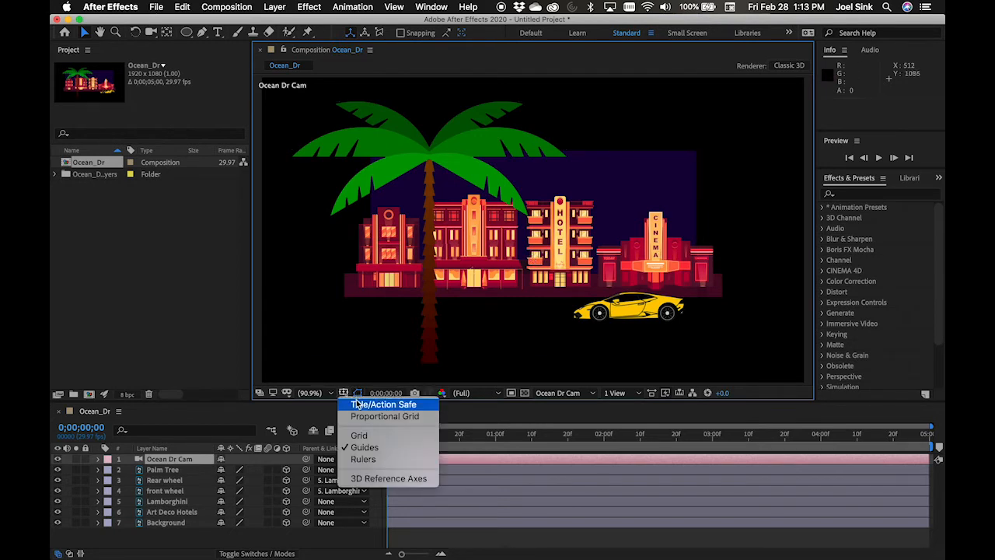
pyautogui.click(373, 405)
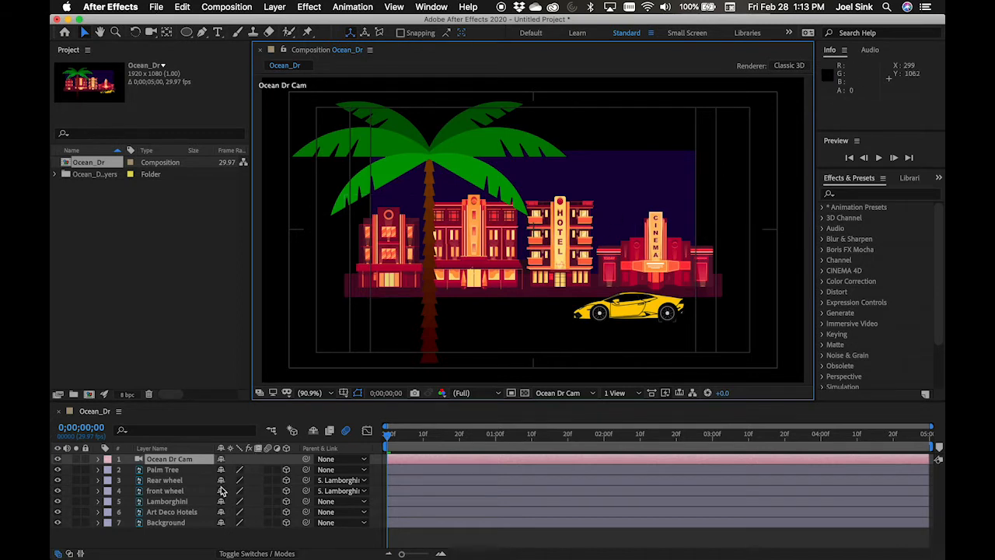
# Scale the Background layer to 300% and raise it about 387 along Y so its lower edge meets the hotels' base
pyautogui.click(167, 523)
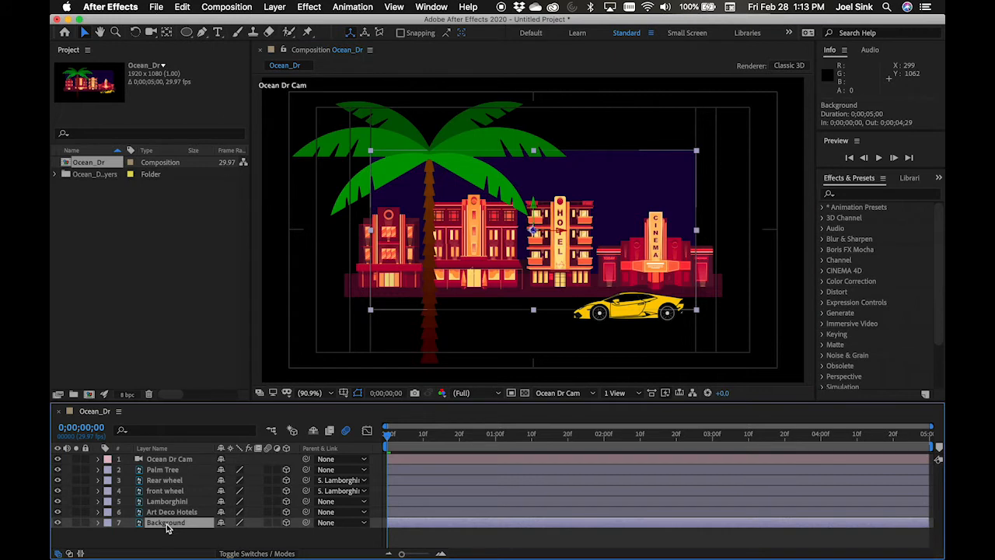
pyautogui.press('s')
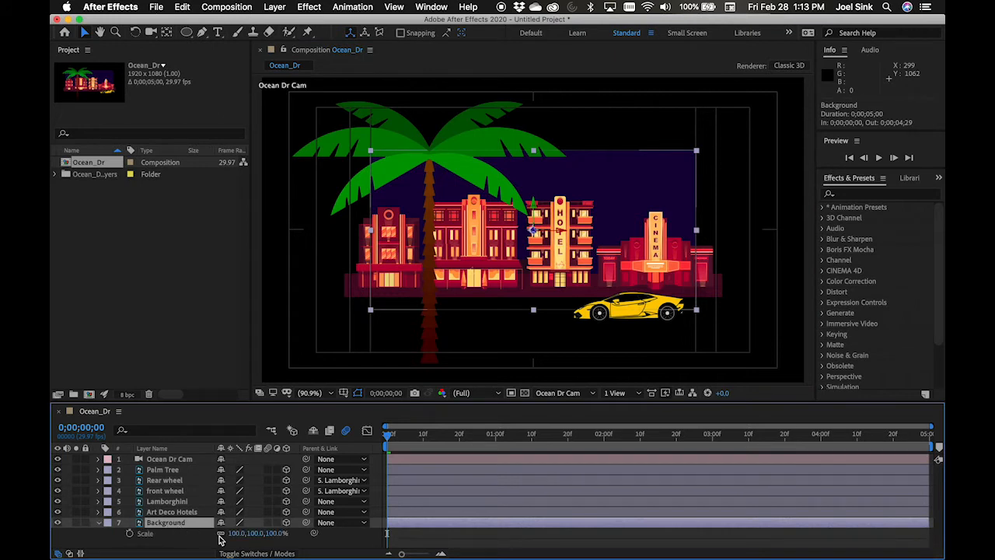
pyautogui.moveTo(233, 534); pyautogui.dragTo(368, 545)
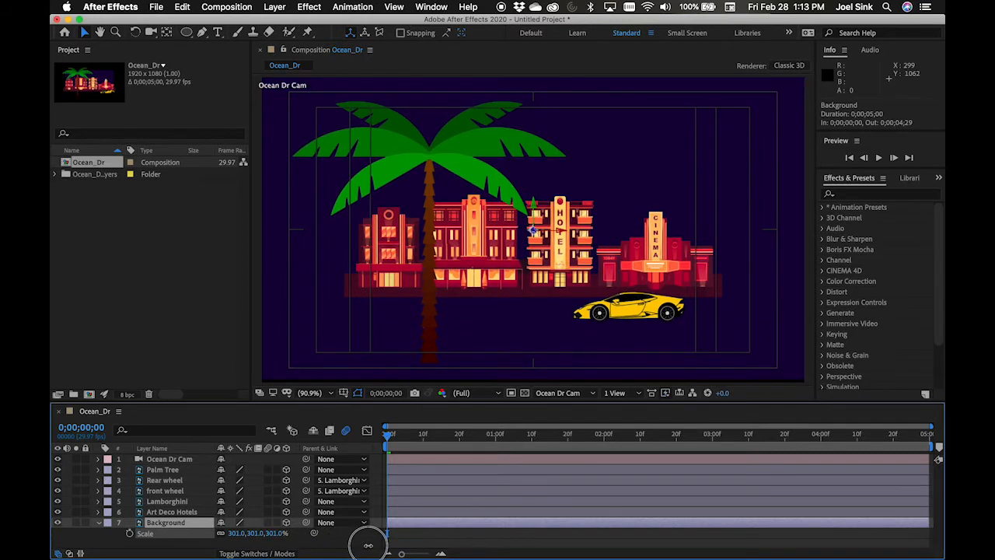
pyautogui.press('Return')
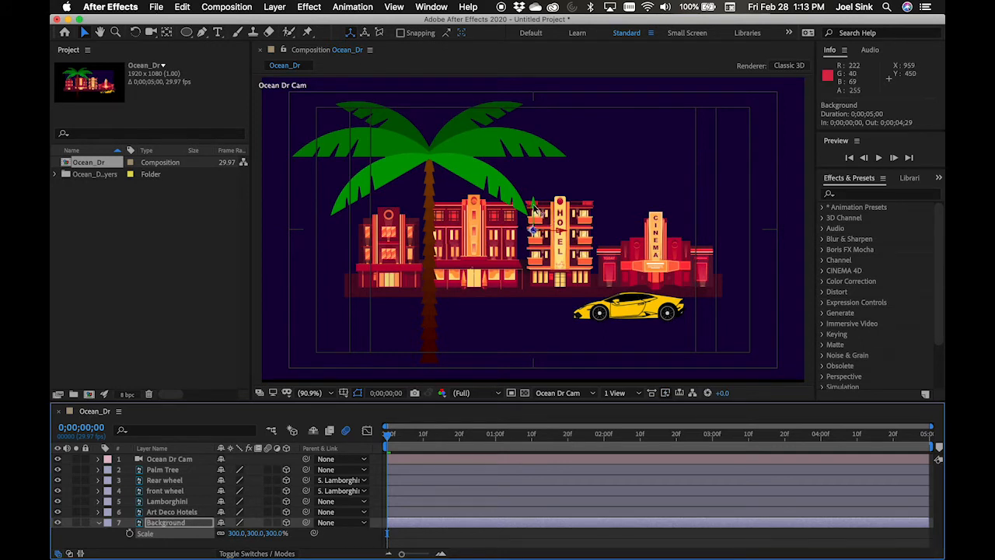
pyautogui.moveTo(533, 211); pyautogui.dragTo(550, 96)
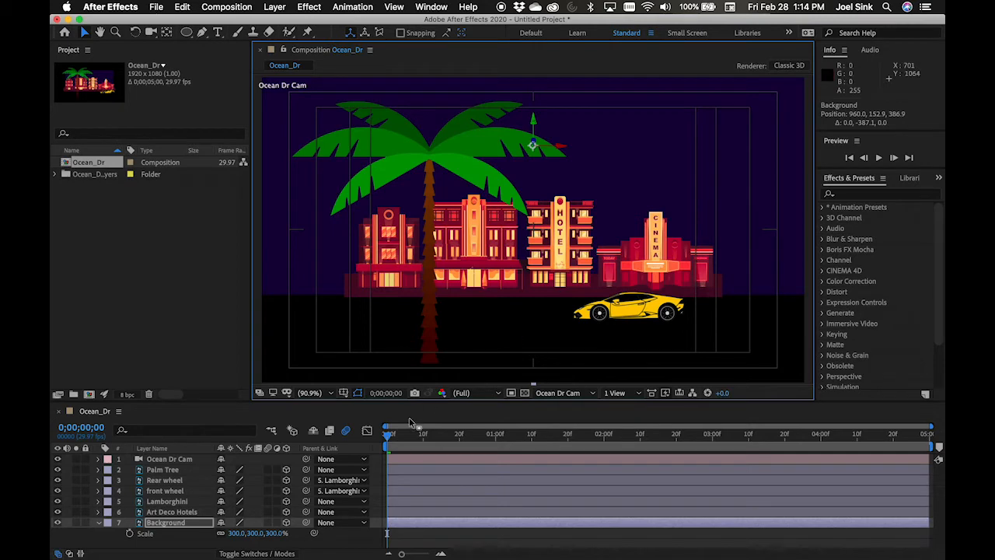
# Move the Art Deco Hotels layer about 752 left along X, to around X 208, keeping its height and depth
pyautogui.click(162, 512)
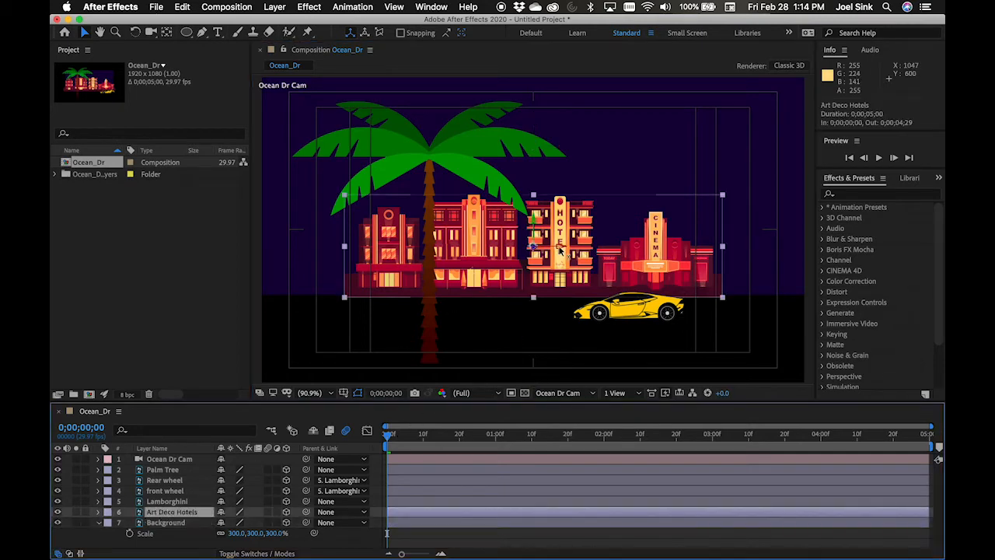
pyautogui.moveTo(562, 245); pyautogui.dragTo(509, 247)
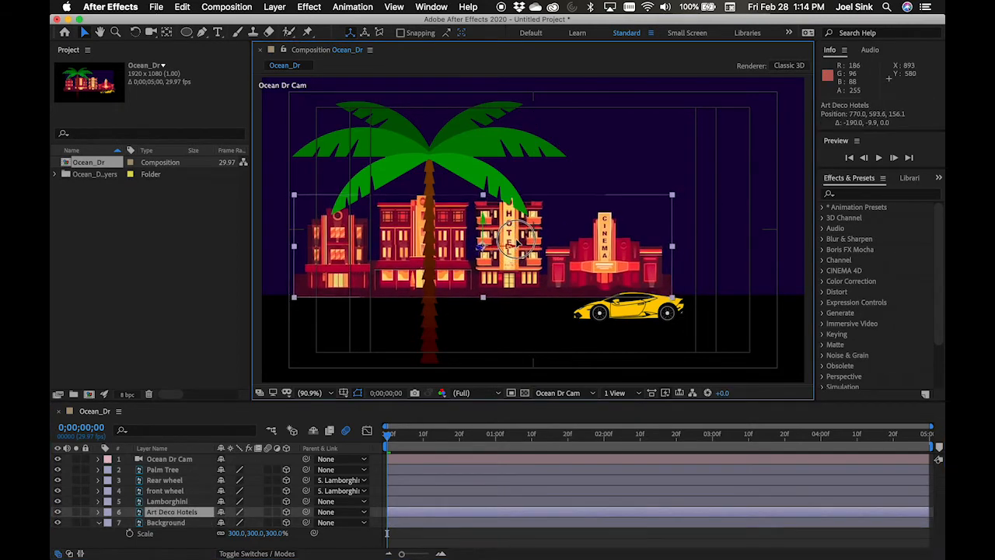
pyautogui.press('super+z')
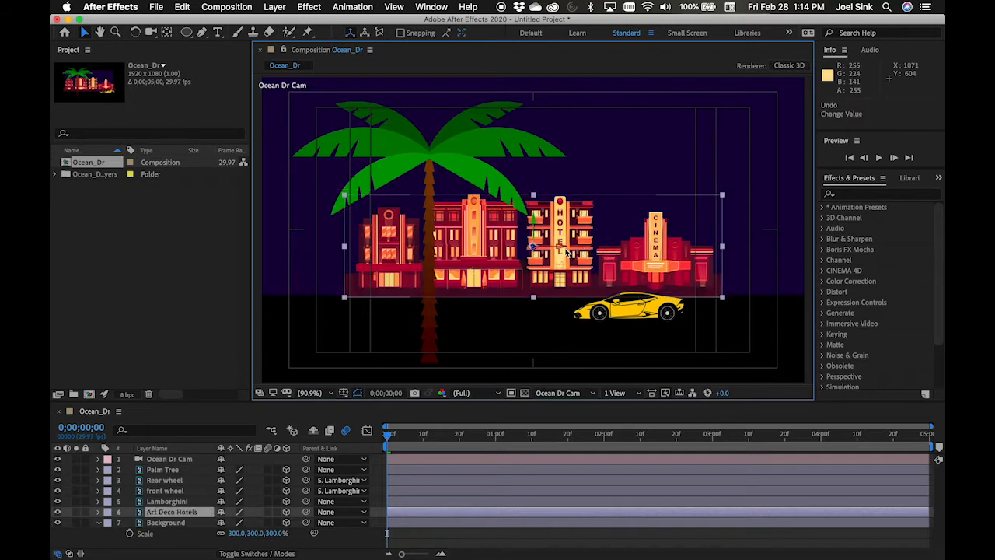
pyautogui.moveTo(565, 250); pyautogui.dragTo(349, 253)
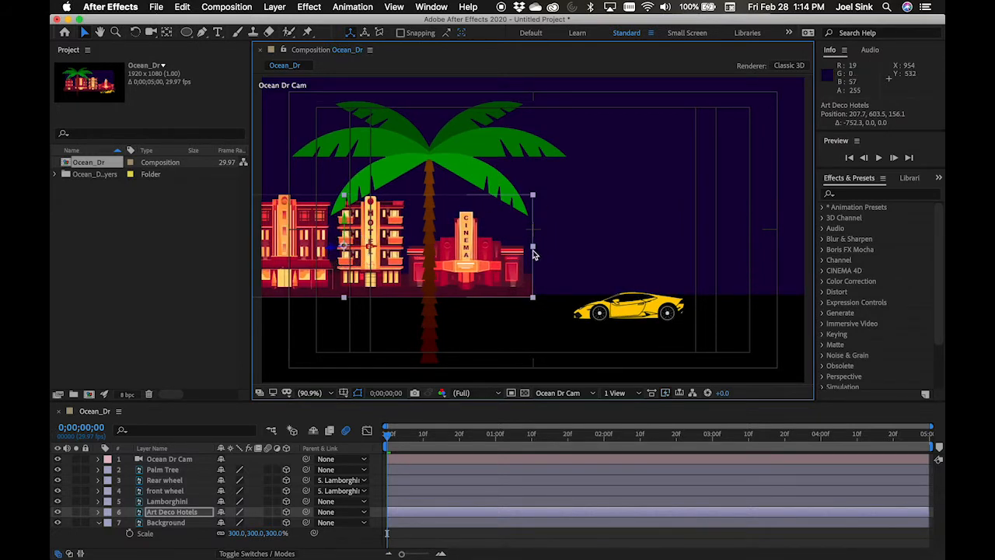
# Duplicate the Art Deco Hotels layer and slide the copy along X to about 1666 to continue the row of buildings
pyautogui.click(184, 515)
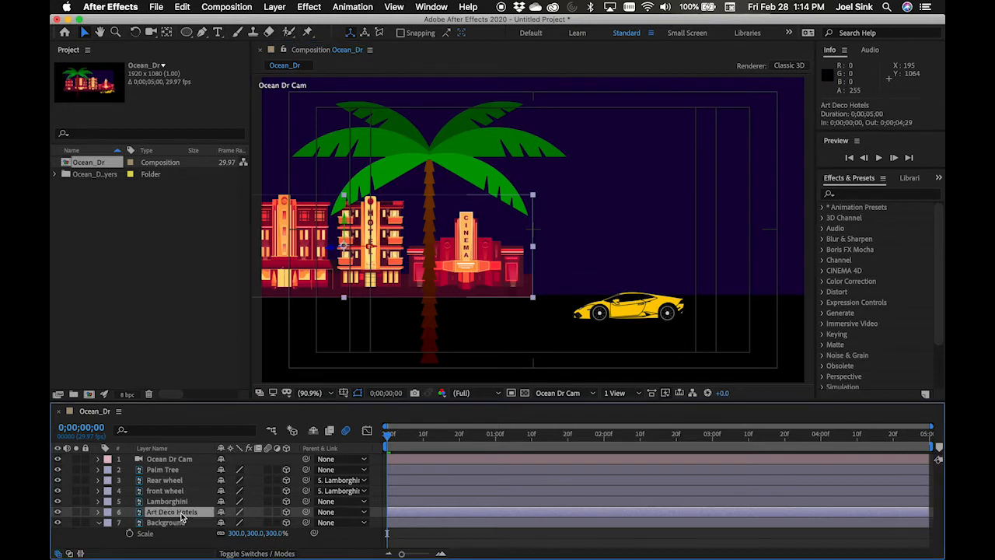
pyautogui.press('super+d')
pyautogui.moveTo(370, 249); pyautogui.dragTo(781, 260)
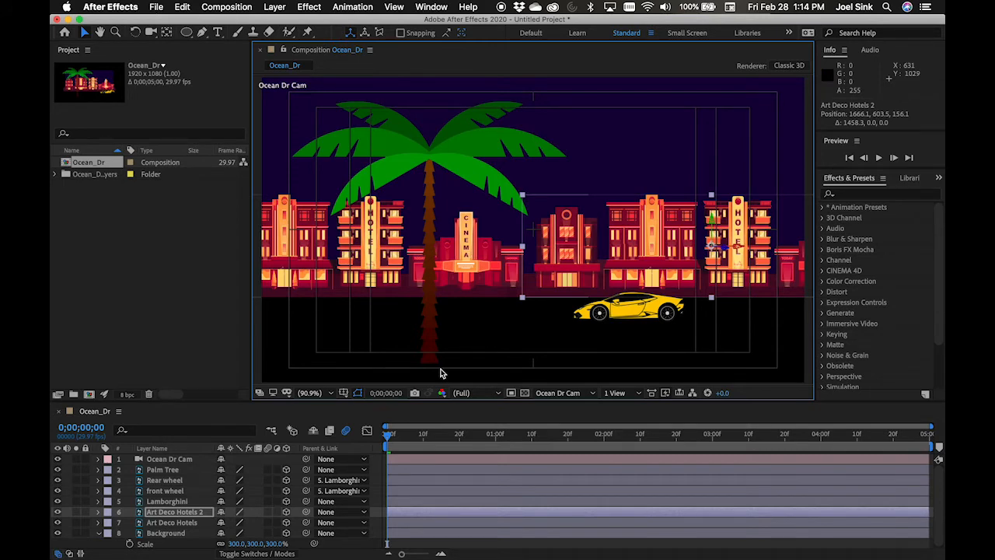
pyautogui.click(187, 522)
pyautogui.click(189, 512)
pyautogui.click(192, 523)
pyautogui.click(193, 513)
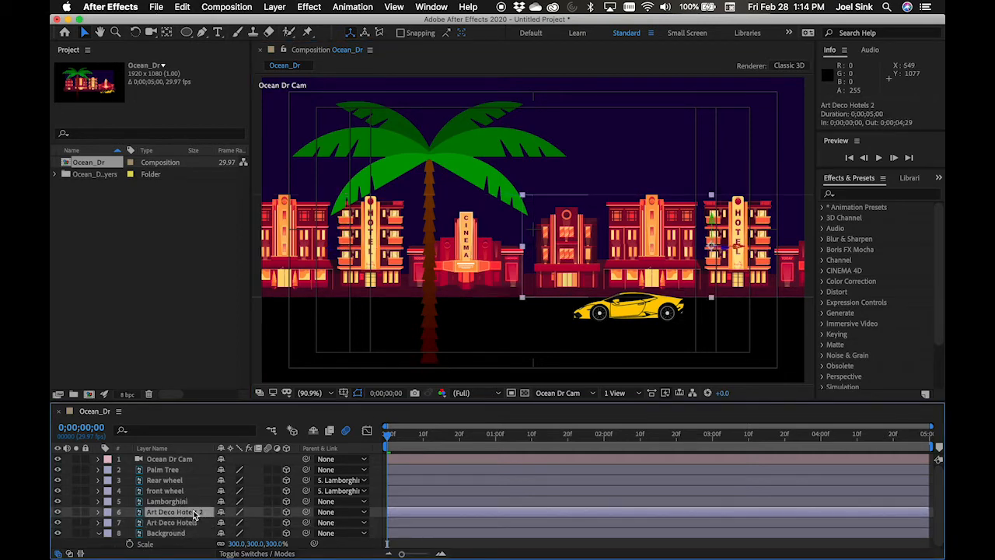
pyautogui.click(193, 523)
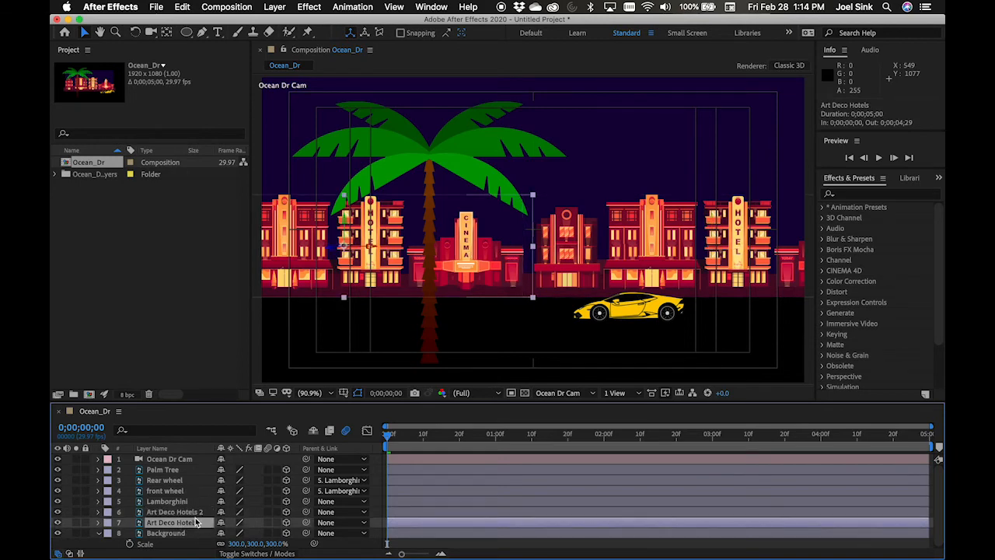
pyautogui.click(171, 534)
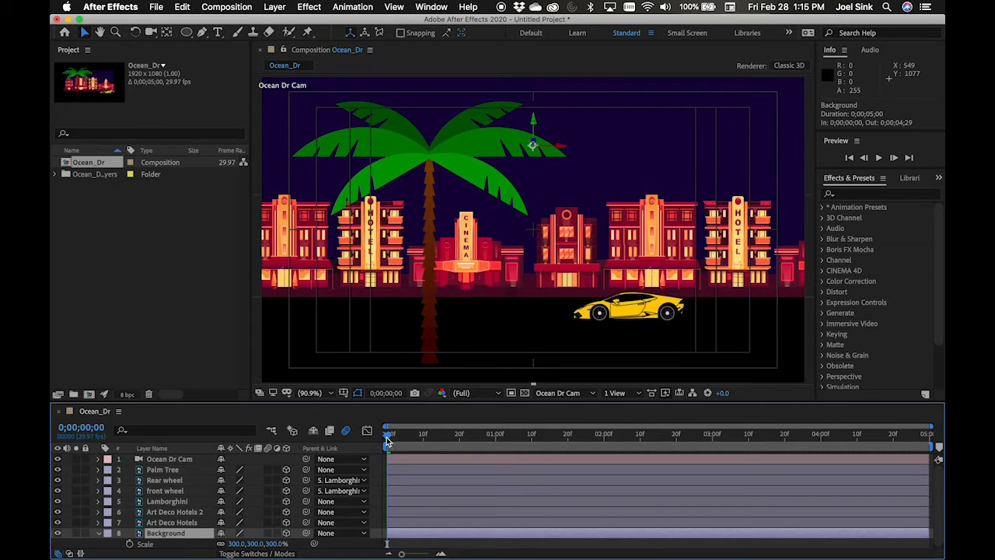
# Reveal the Position property of Ocean Dr Cam and set the composition layout to 2 Views - Horizontal
pyautogui.click(163, 459)
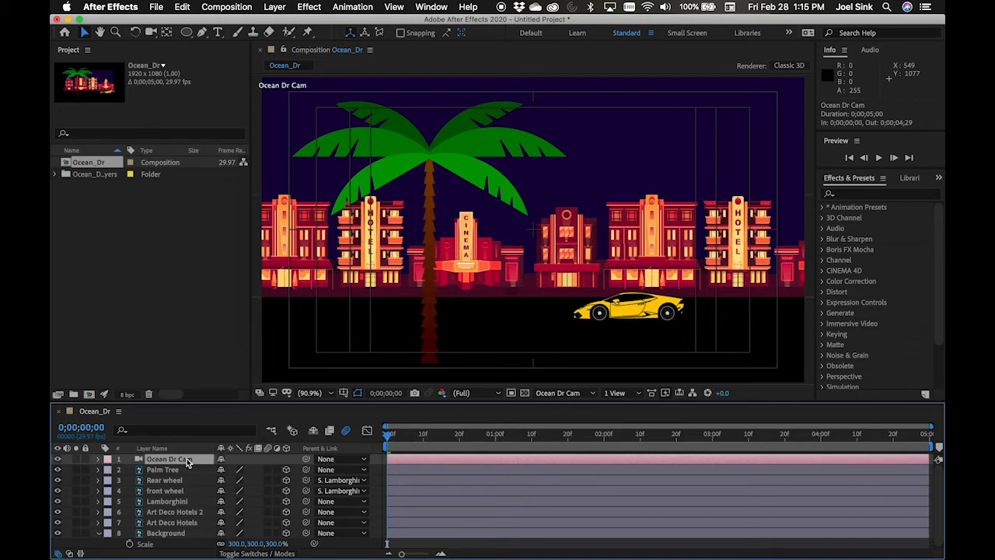
pyautogui.press('p')
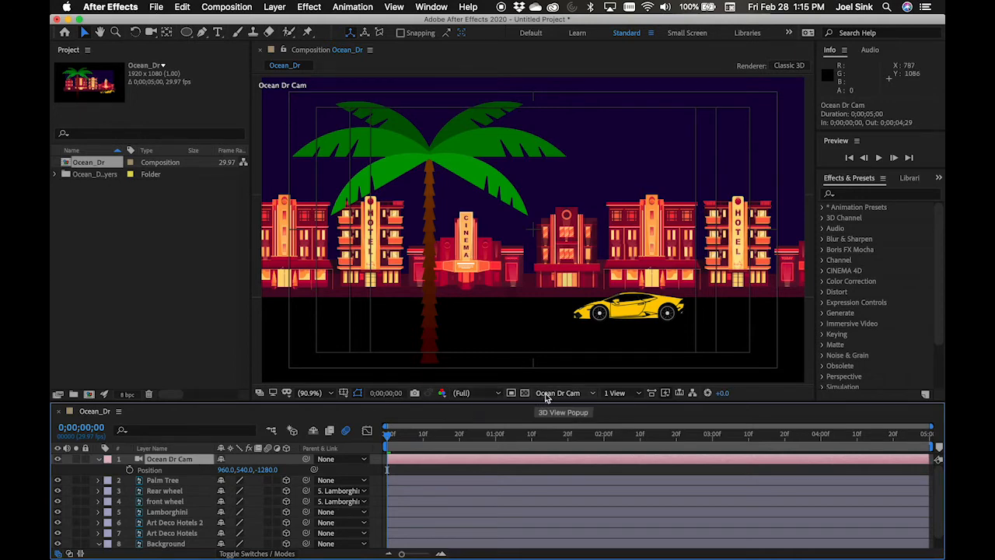
pyautogui.click(622, 394)
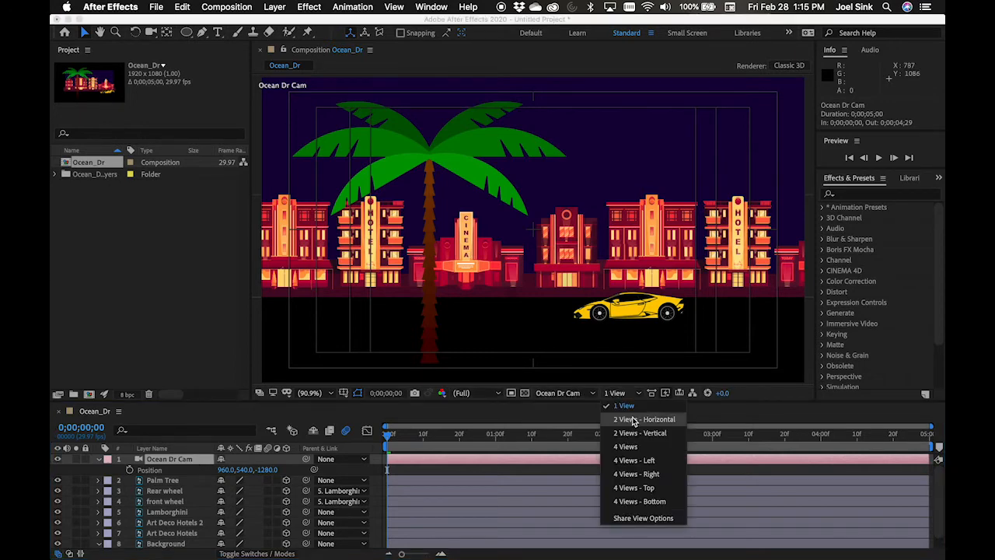
pyautogui.click(633, 419)
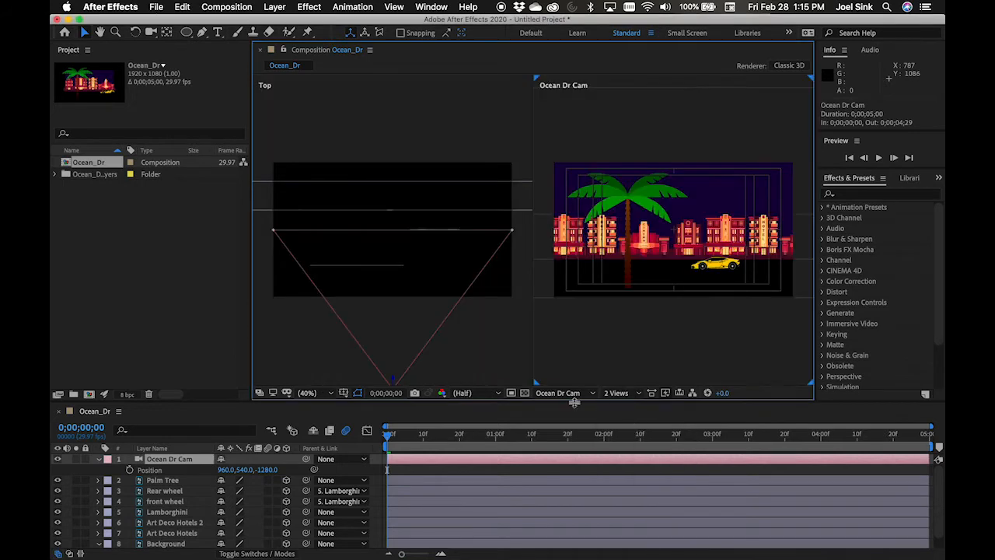
# Move Ocean Dr Cam in the Top view along X to 1330 and set its first Position keyframe at 0;00;00;00
pyautogui.click(460, 362)
pyautogui.press('h')
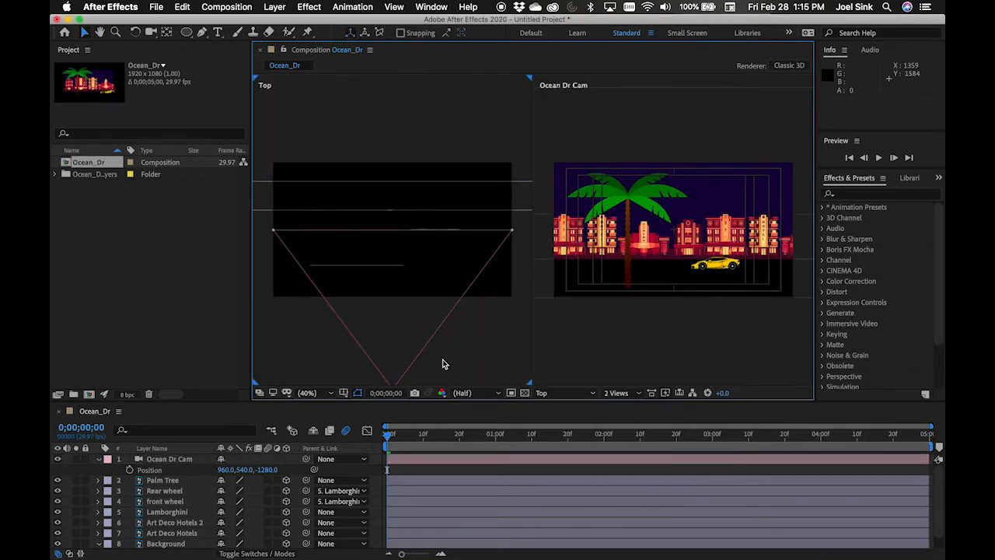
pyautogui.moveTo(444, 355); pyautogui.dragTo(460, 288)
pyautogui.press('v')
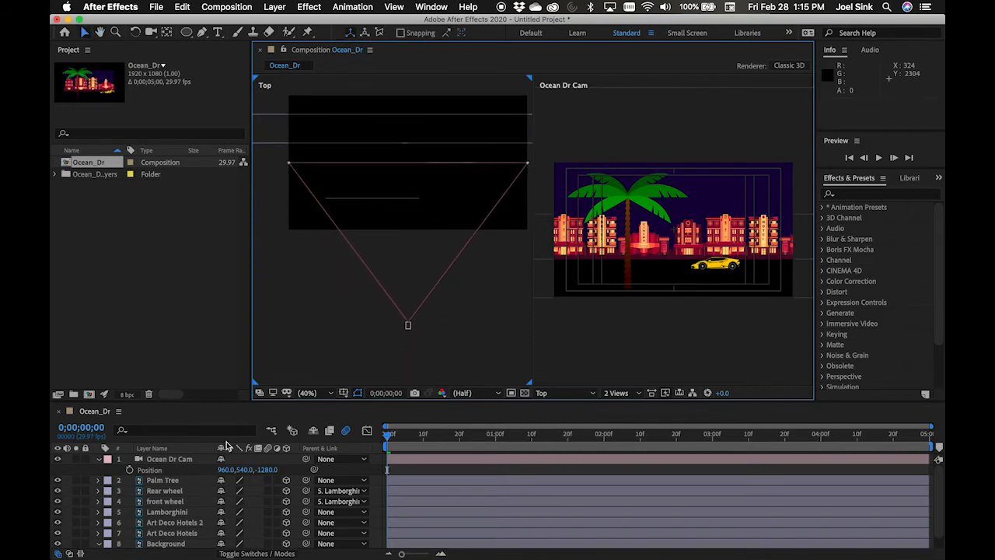
pyautogui.click(178, 459)
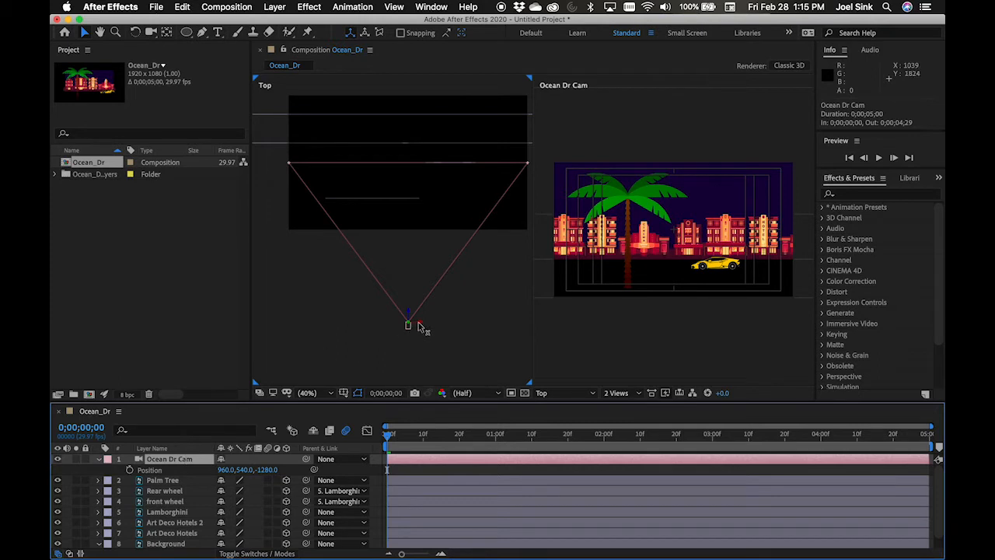
pyautogui.moveTo(420, 326); pyautogui.dragTo(464, 328)
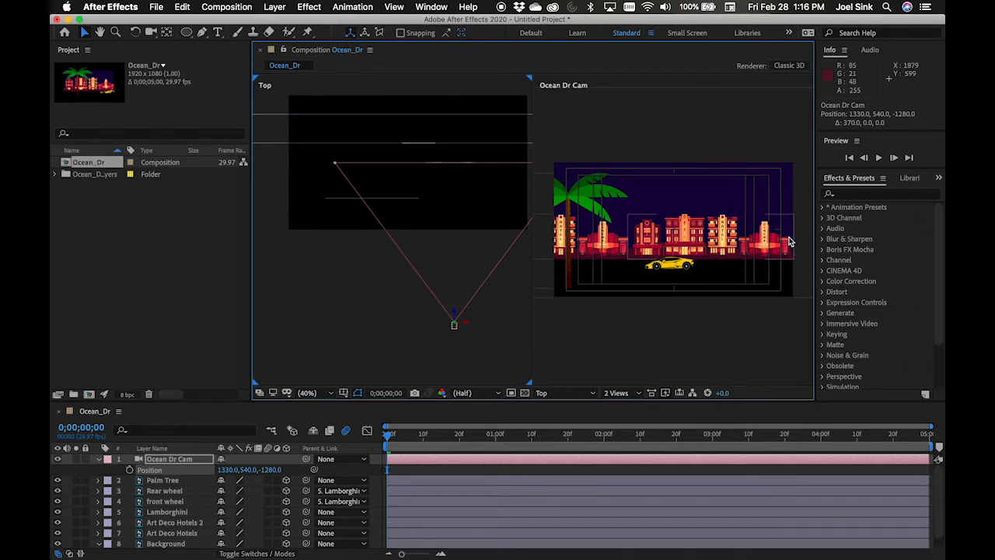
pyautogui.moveTo(469, 327)
pyautogui.mouseDown()
pyautogui.moveTo(558, 330)
pyautogui.moveTo(446, 330)
pyautogui.moveTo(467, 329)
pyautogui.mouseUp()
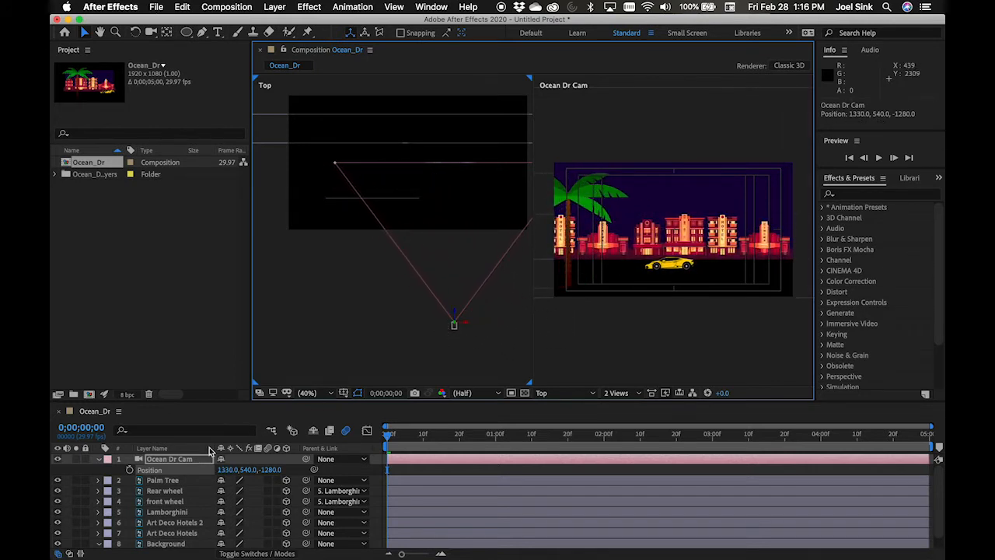
pyautogui.click(131, 471)
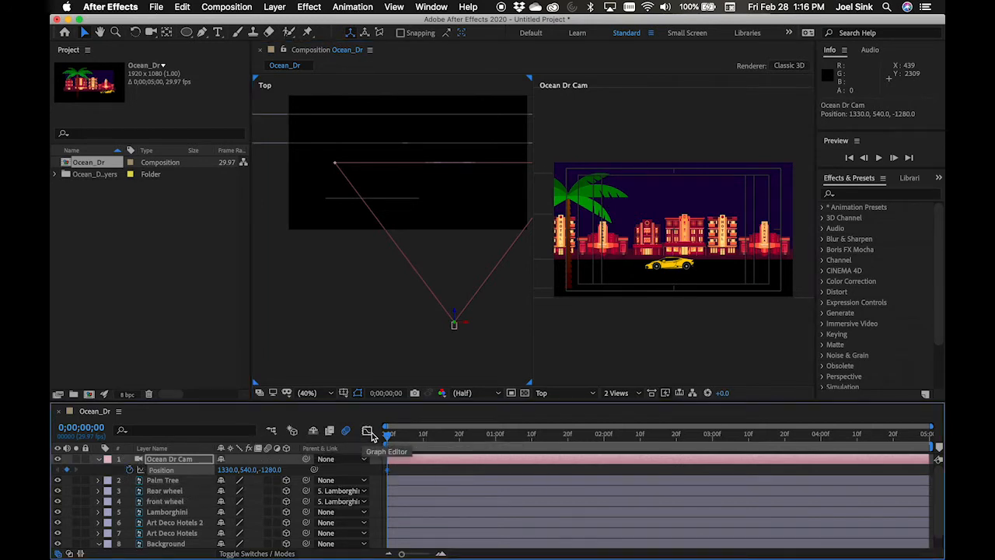
# At 0;00;04;29, move Ocean Dr Cam along X to 540 to add its end Position keyframe
pyautogui.moveTo(391, 433); pyautogui.dragTo(930, 450)
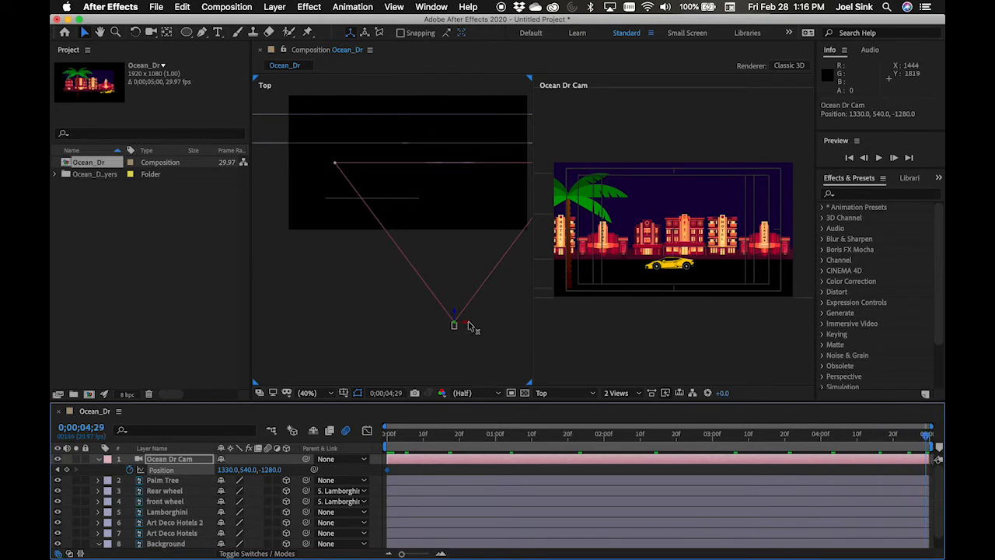
pyautogui.moveTo(467, 325); pyautogui.dragTo(372, 327)
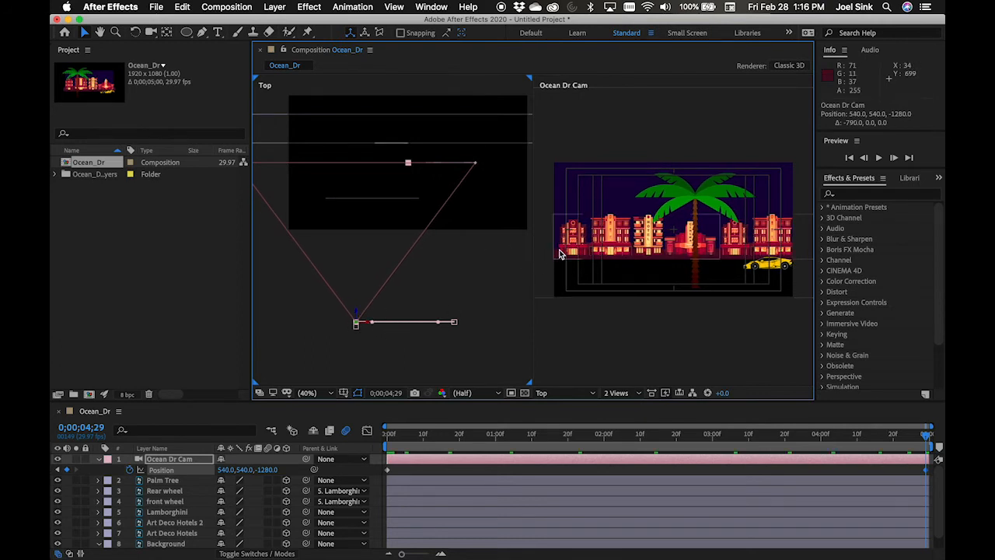
pyautogui.click(620, 338)
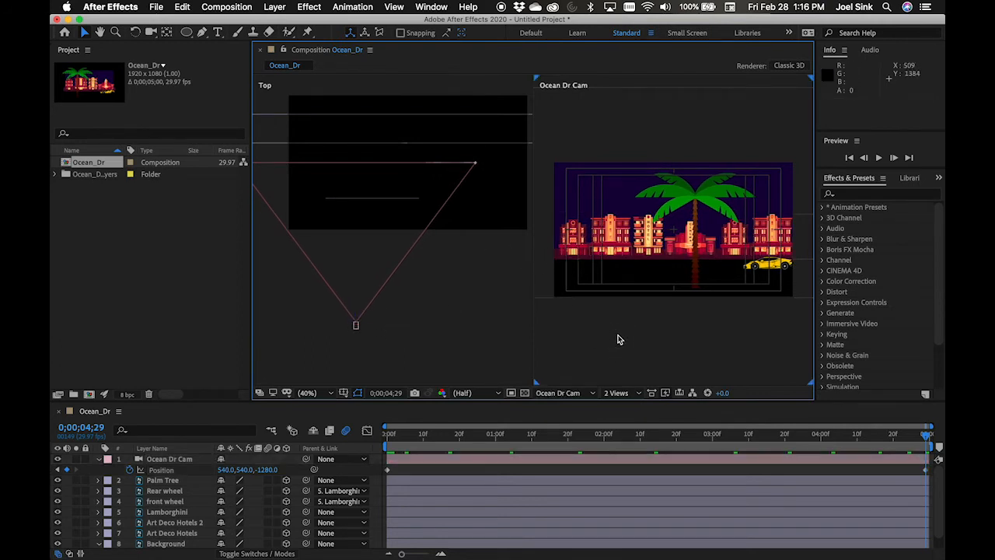
# Preview the camera move from the start of the composition in the Ocean Dr Cam view
pyautogui.moveTo(471, 440); pyautogui.dragTo(353, 438)
pyautogui.click(654, 352)
pyautogui.press('space')
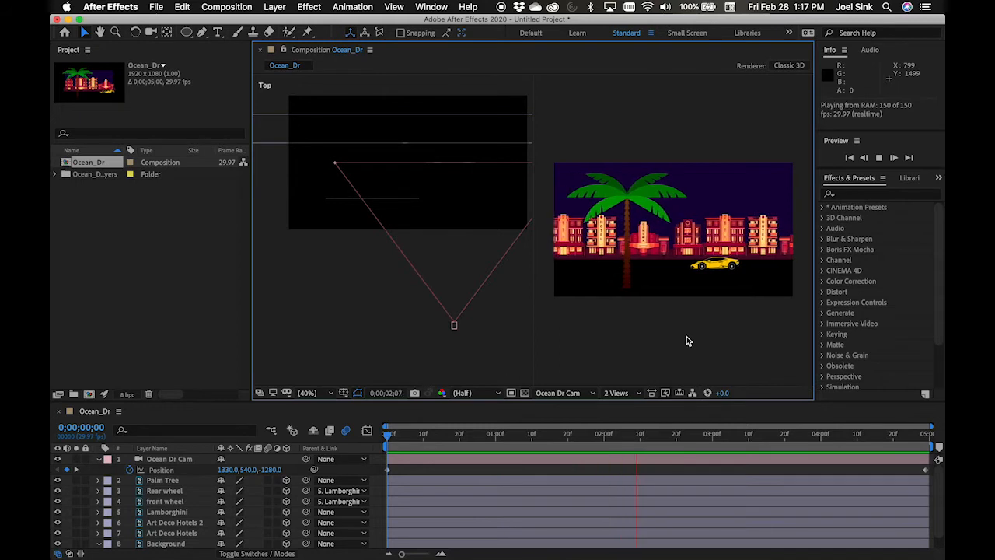
pyautogui.press('space')
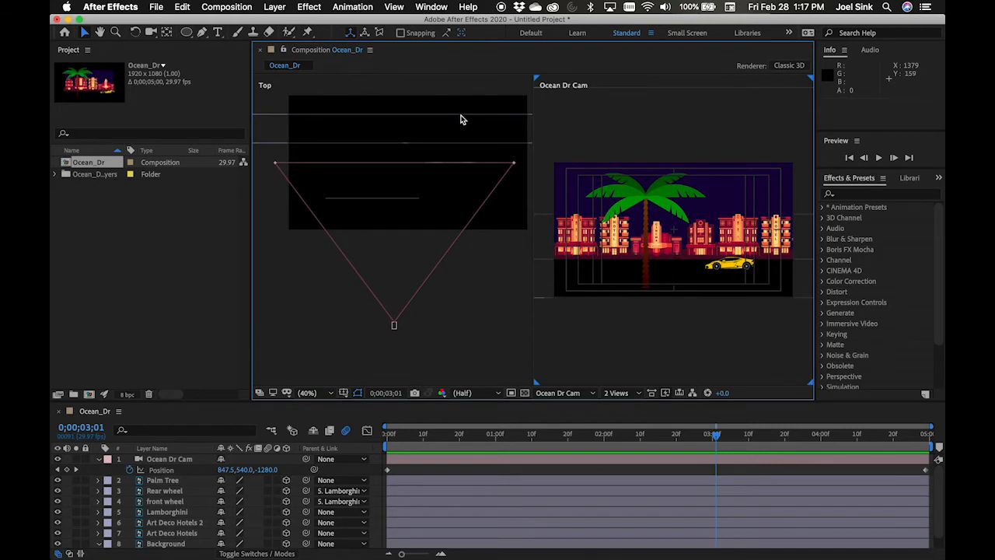
# At 0;00;00;00, move the Lamborghini along X to about 2511, past the frame's right edge, and set a Position keyframe
pyautogui.moveTo(542, 443); pyautogui.dragTo(329, 439)
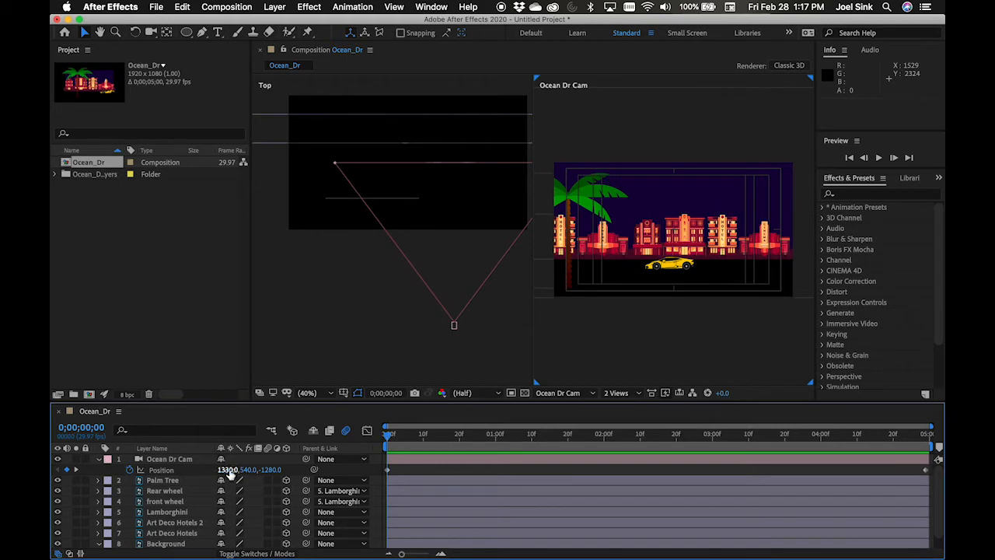
pyautogui.click(178, 513)
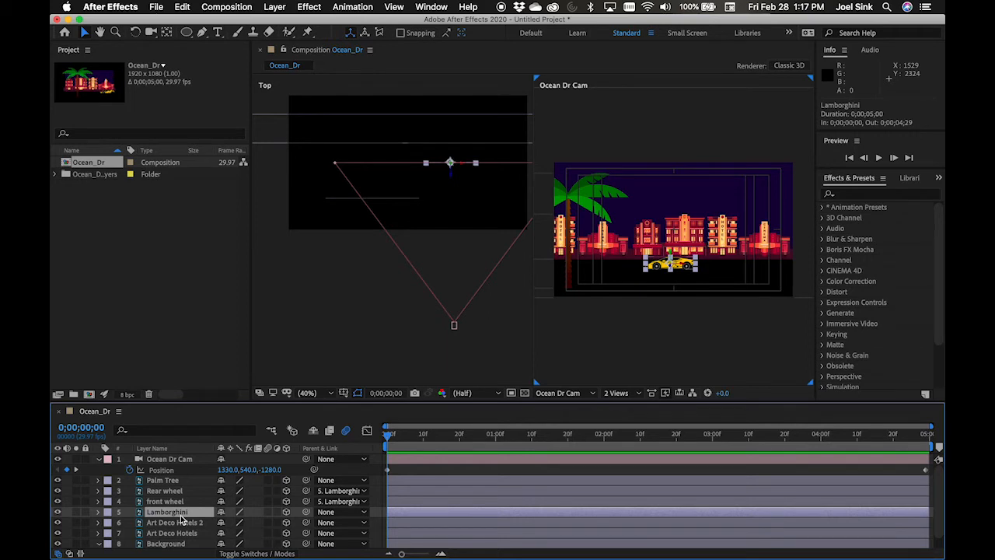
pyautogui.press('p')
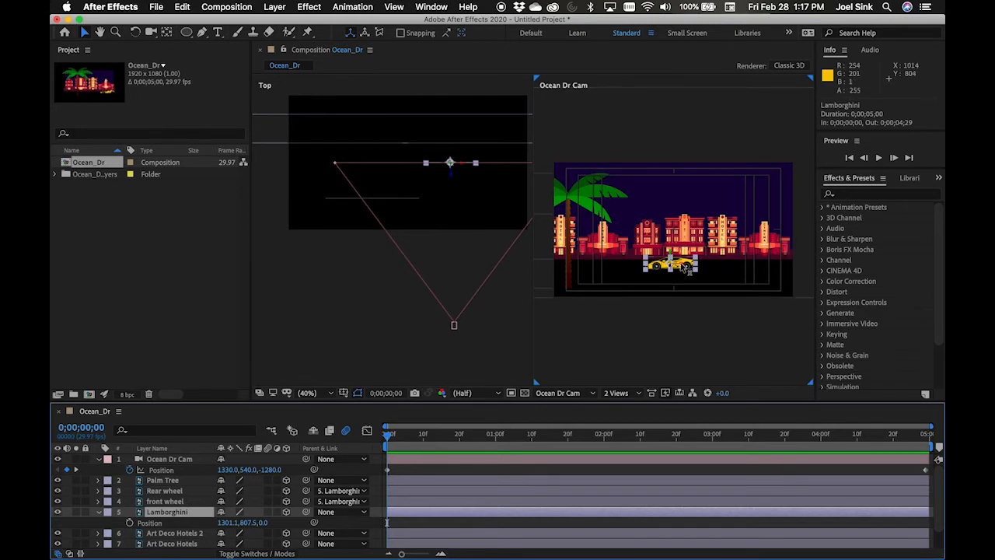
pyautogui.moveTo(686, 266); pyautogui.dragTo(831, 278)
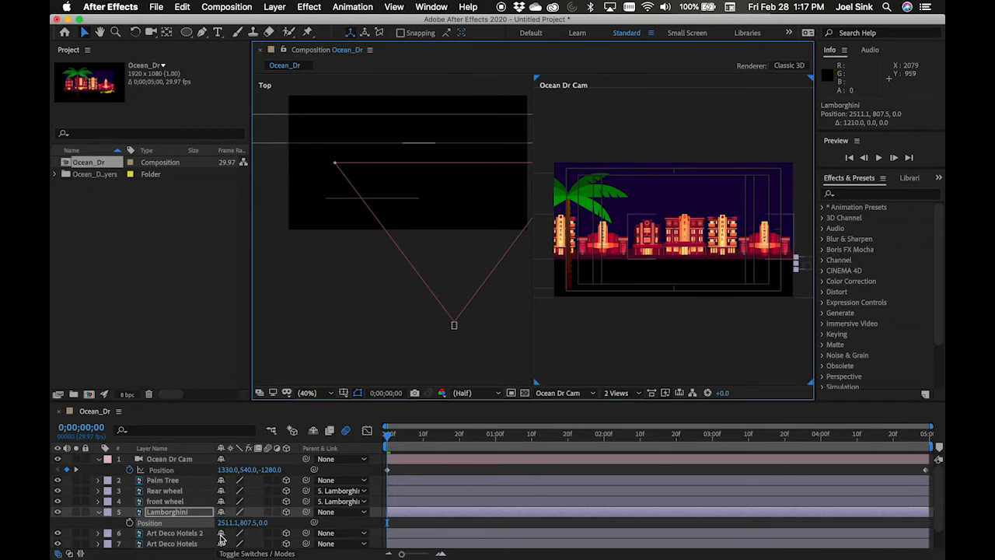
pyautogui.click(130, 523)
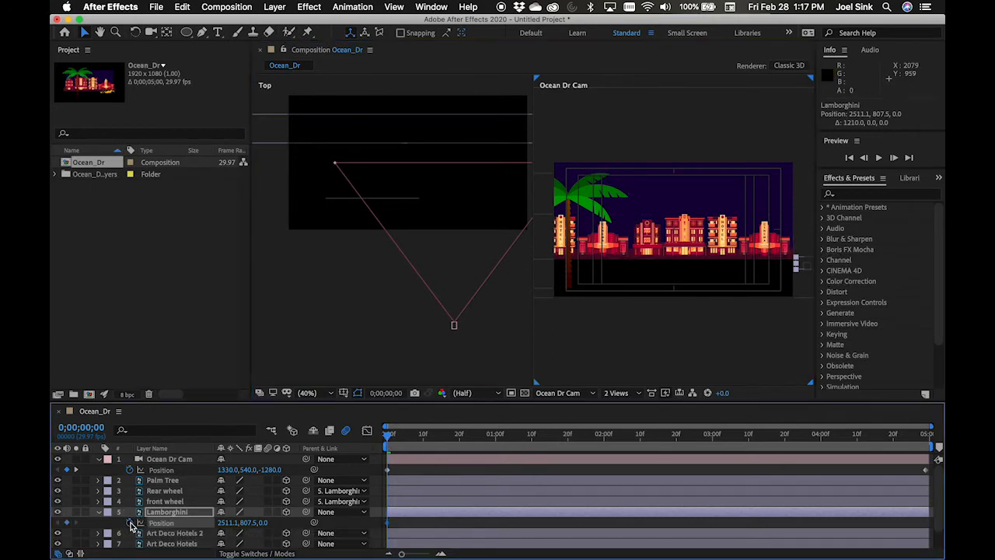
# At 0;00;04;29, move the Lamborghini along X to about -654, past the frame's left edge, for its end Position keyframe
pyautogui.moveTo(388, 439); pyautogui.dragTo(938, 453)
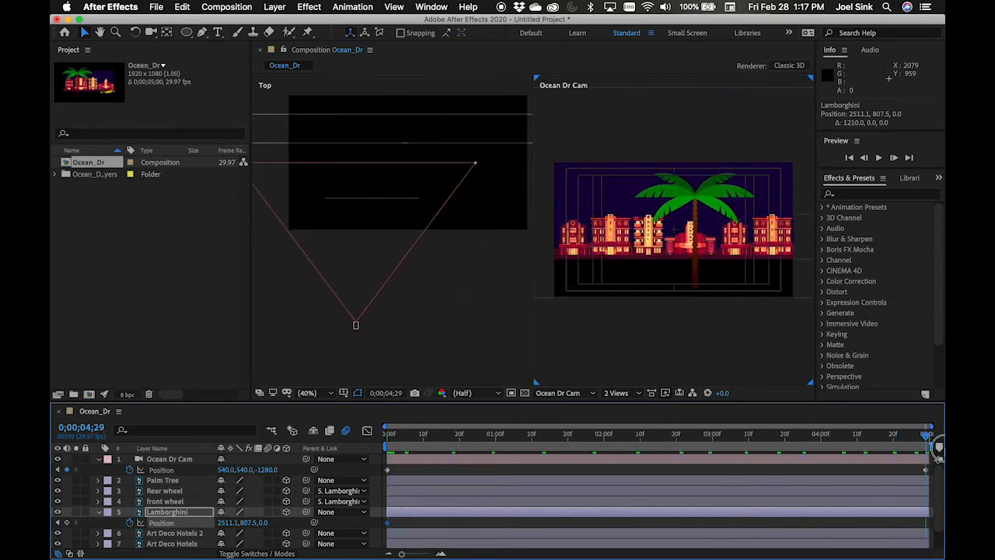
pyautogui.click(165, 513)
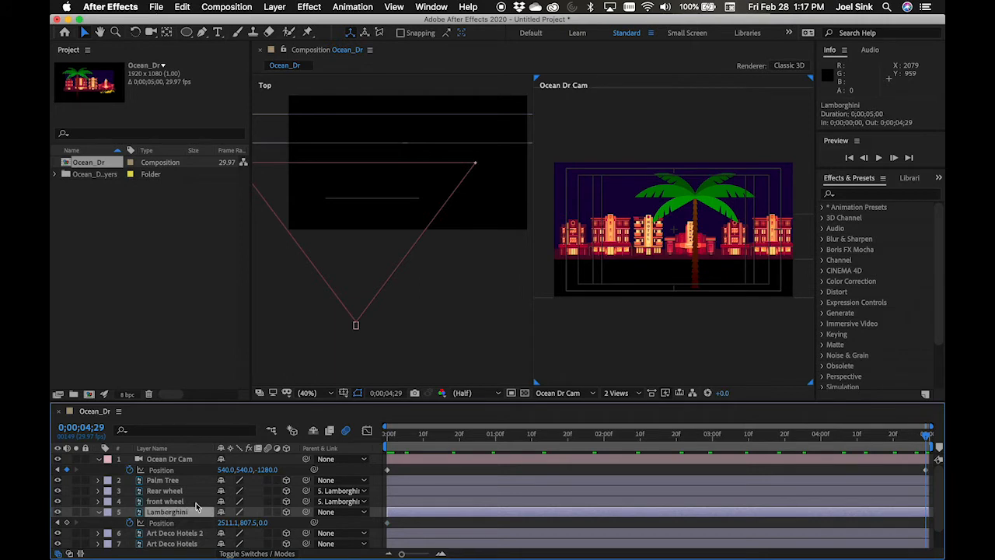
pyautogui.press('h')
pyautogui.moveTo(735, 342); pyautogui.dragTo(583, 335)
pyautogui.press('v')
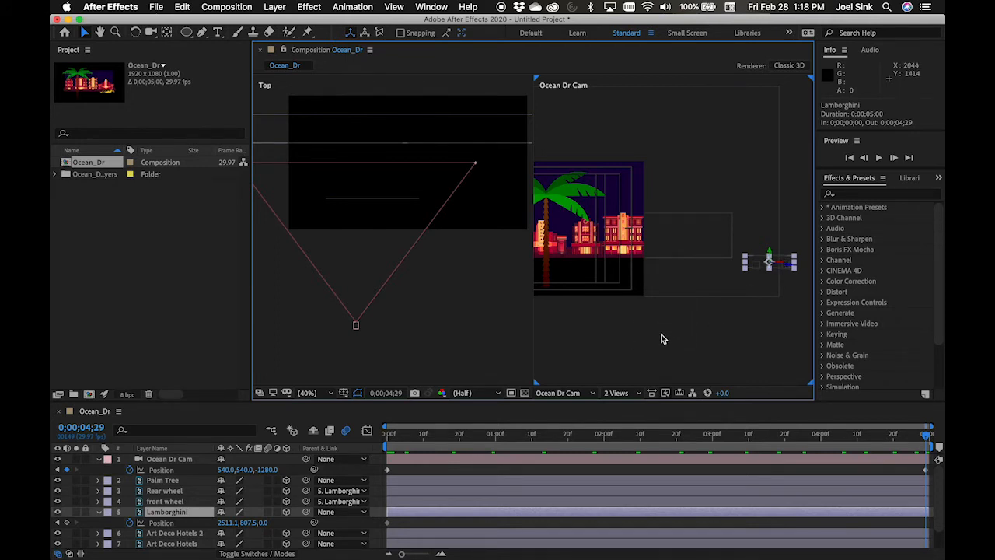
pyautogui.press('h')
pyautogui.moveTo(646, 334)
pyautogui.mouseDown()
pyautogui.moveTo(651, 352)
pyautogui.moveTo(659, 255)
pyautogui.moveTo(455, 295)
pyautogui.moveTo(702, 306)
pyautogui.moveTo(631, 324)
pyautogui.moveTo(666, 335)
pyautogui.moveTo(646, 328)
pyautogui.mouseUp()
pyautogui.press('v')
pyautogui.click(781, 262)
pyautogui.moveTo(781, 263); pyautogui.dragTo(737, 335)
pyautogui.press('h')
pyautogui.press('v')
pyautogui.moveTo(747, 281); pyautogui.dragTo(575, 282)
# Preview the combined car and camera animation from the start with the composition view maximized, and restore the normal layout
pyautogui.moveTo(537, 431); pyautogui.dragTo(351, 430)
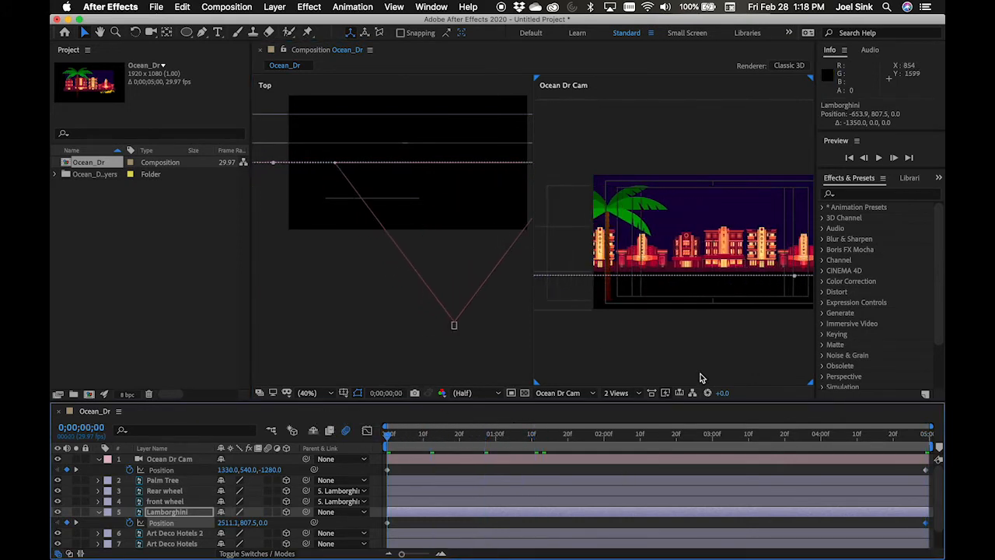
pyautogui.press('`')
pyautogui.press('space')
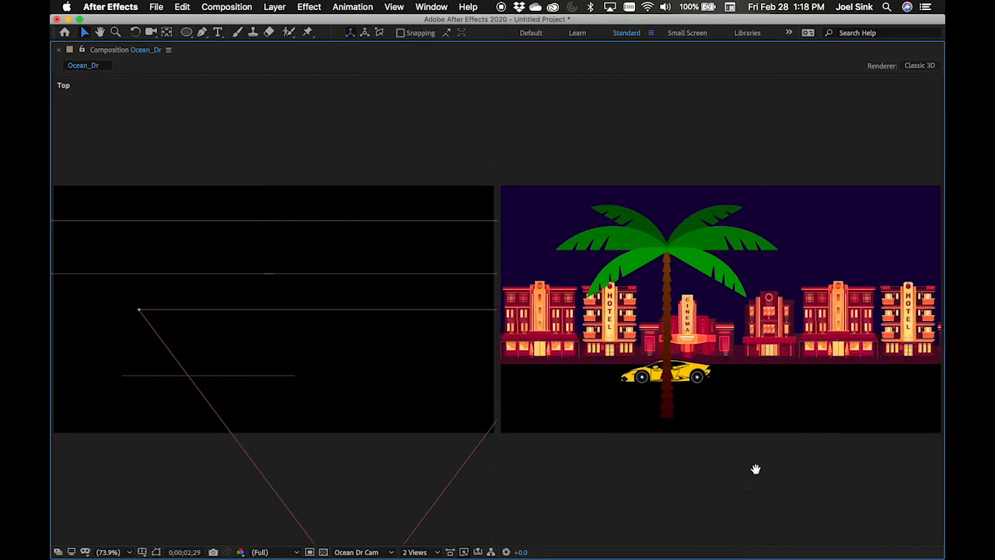
pyautogui.press('space')
pyautogui.press('`')
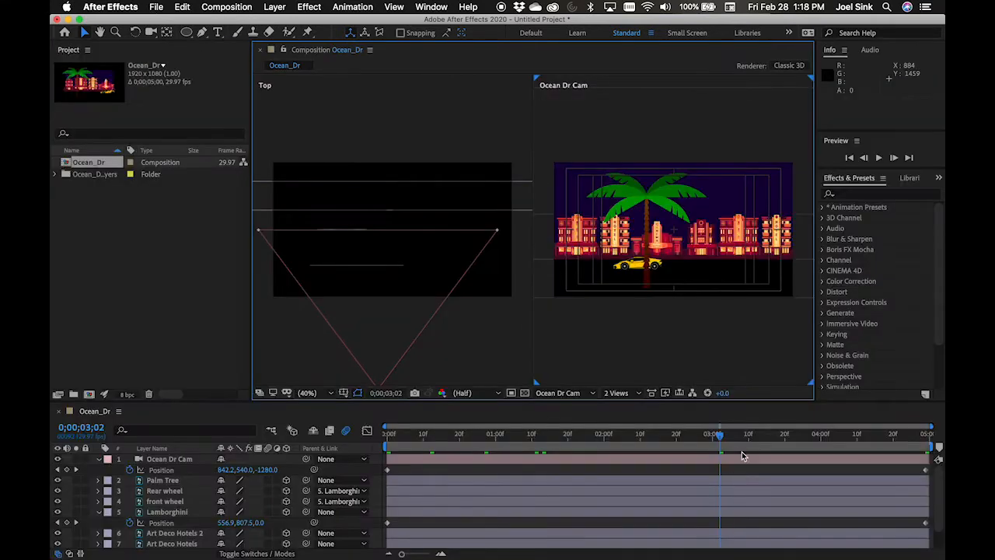
# At 0;00;00;00, move the Palm Tree to the right side of the camera frame, at about X 1795, Y 621.5
pyautogui.moveTo(720, 439); pyautogui.dragTo(629, 461)
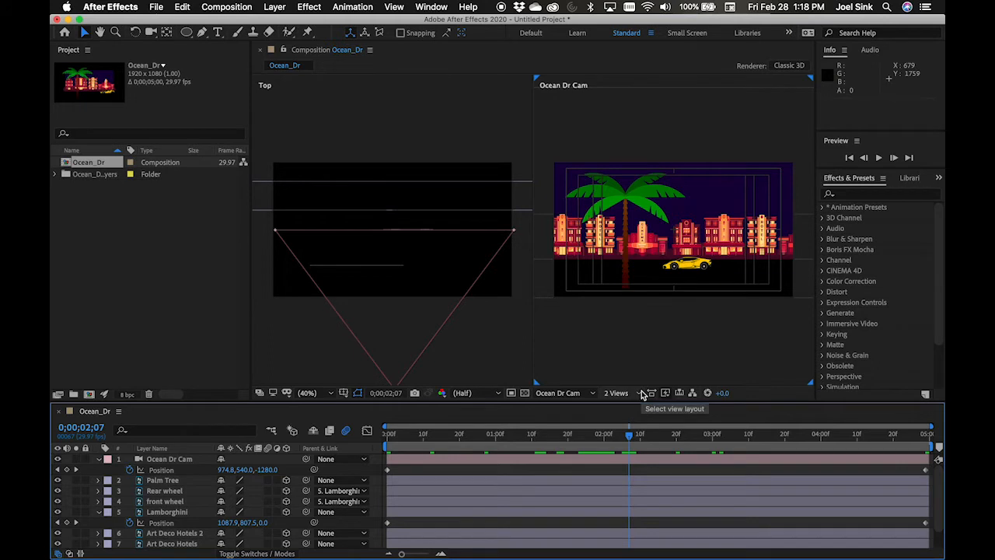
pyautogui.click(102, 458)
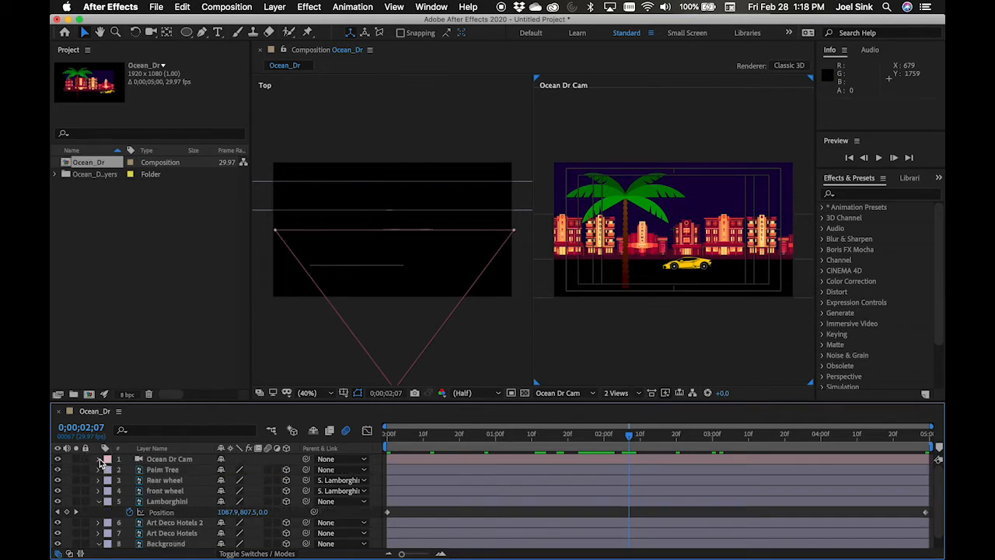
pyautogui.click(101, 502)
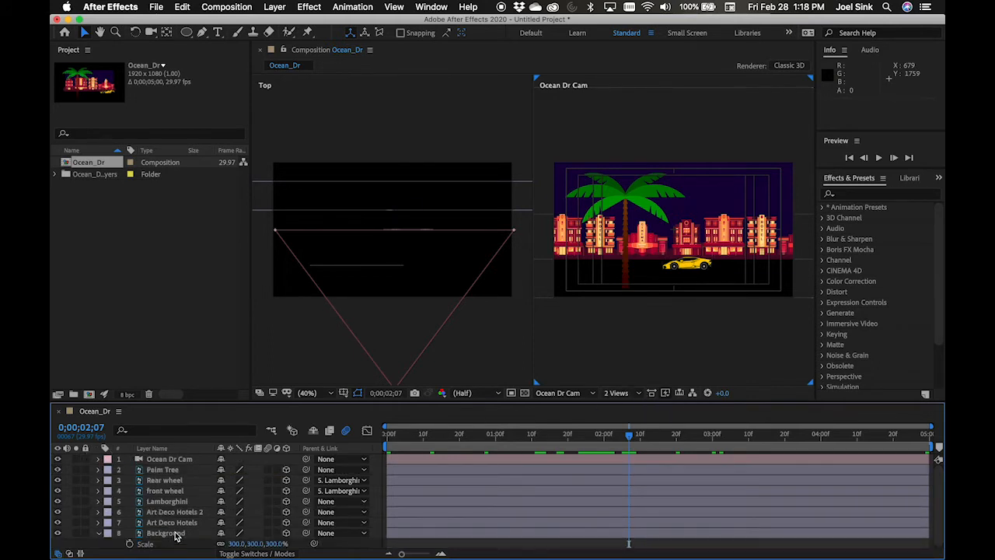
pyautogui.click(178, 471)
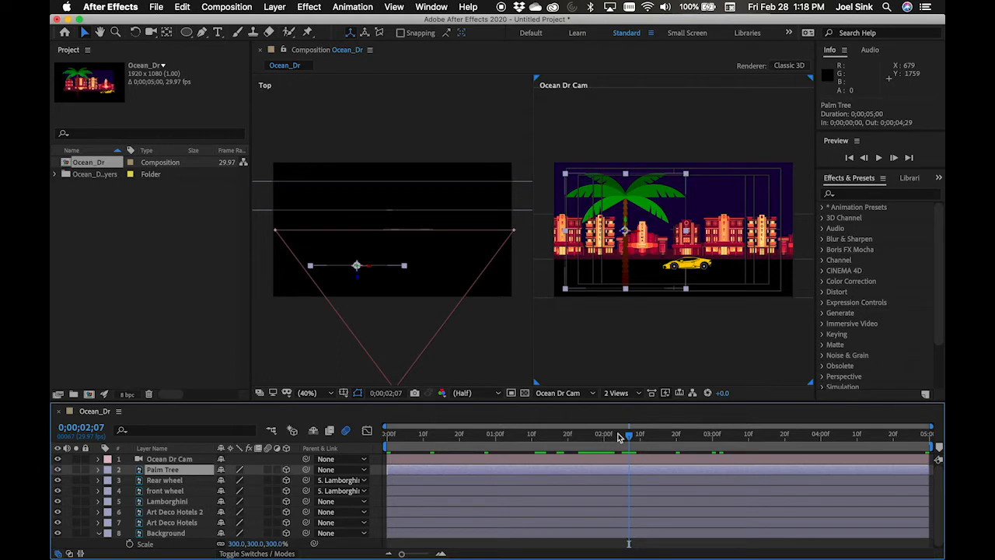
pyautogui.moveTo(632, 440); pyautogui.dragTo(346, 451)
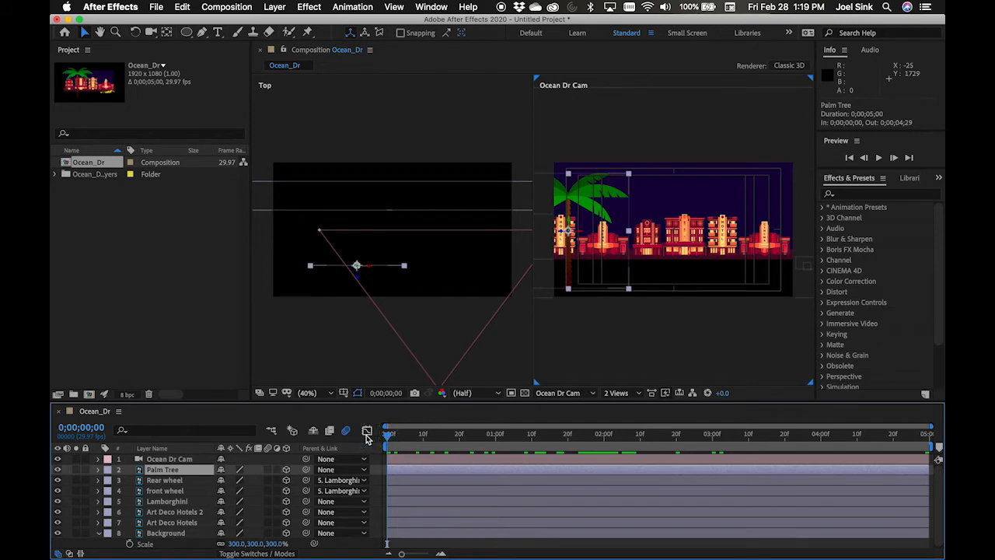
pyautogui.moveTo(585, 242); pyautogui.dragTo(751, 233)
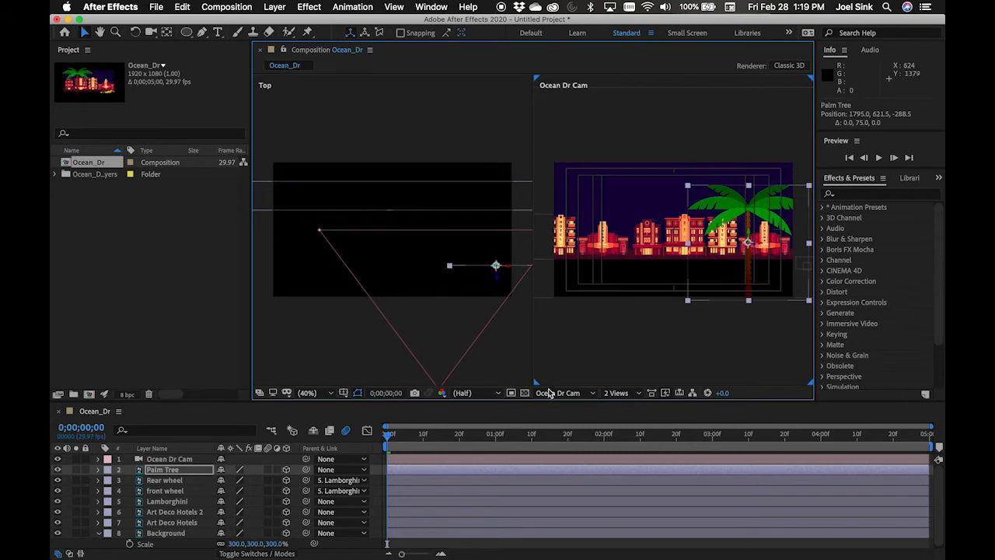
# Duplicate the Palm Tree layer twice
pyautogui.click(186, 471)
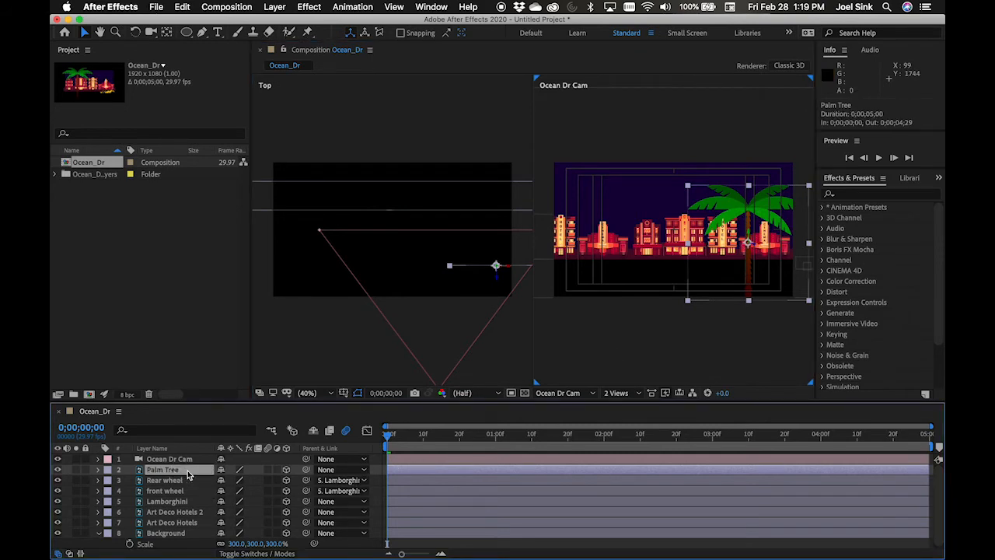
pyautogui.hotkey('ctrl', 'd')
pyautogui.hotkey('ctrl', 'd')
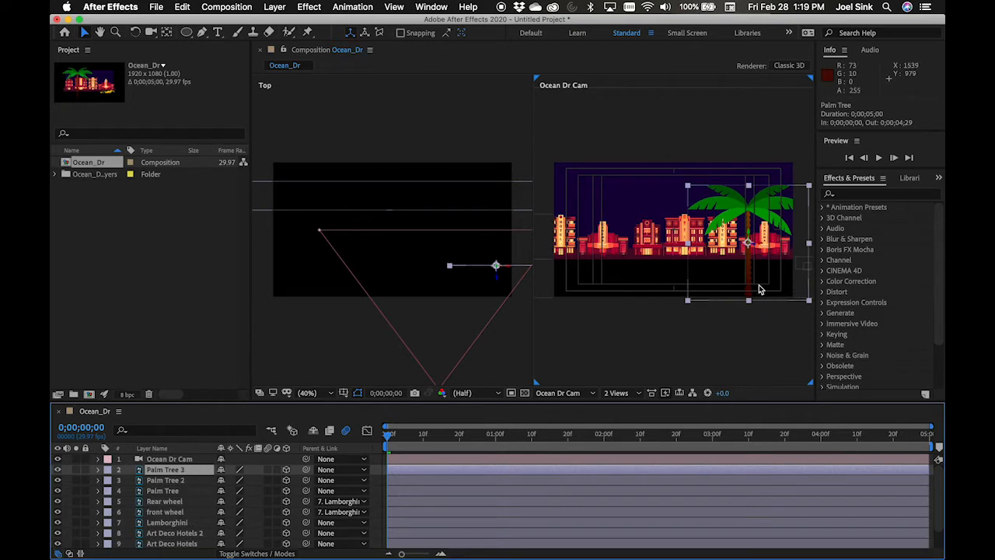
# Move Palm Tree 2 behind and to the left of the first palm, at about 1565, 731.5, -113.5
pyautogui.click(173, 481)
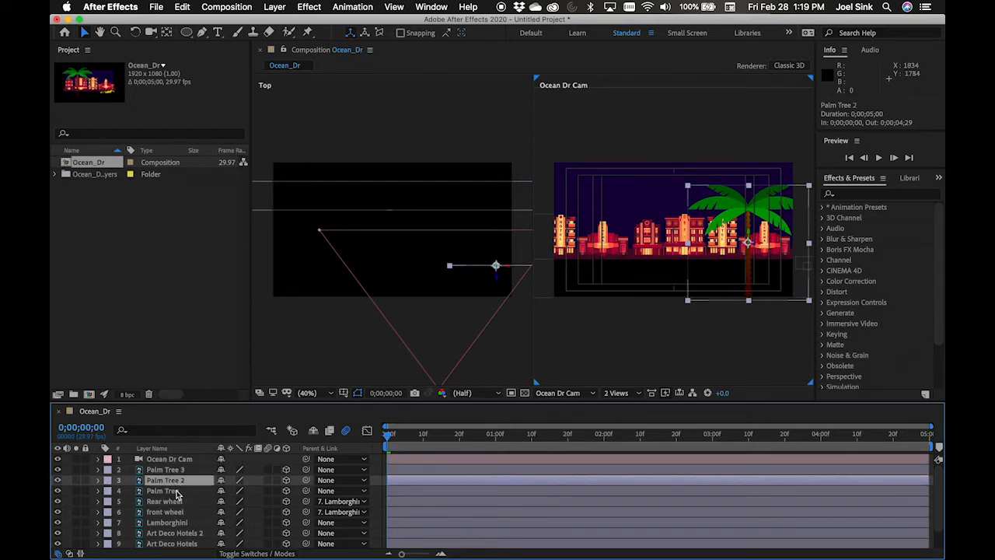
pyautogui.click(172, 492)
pyautogui.click(178, 481)
pyautogui.click(179, 470)
pyautogui.click(181, 480)
pyautogui.moveTo(510, 269); pyautogui.dragTo(473, 259)
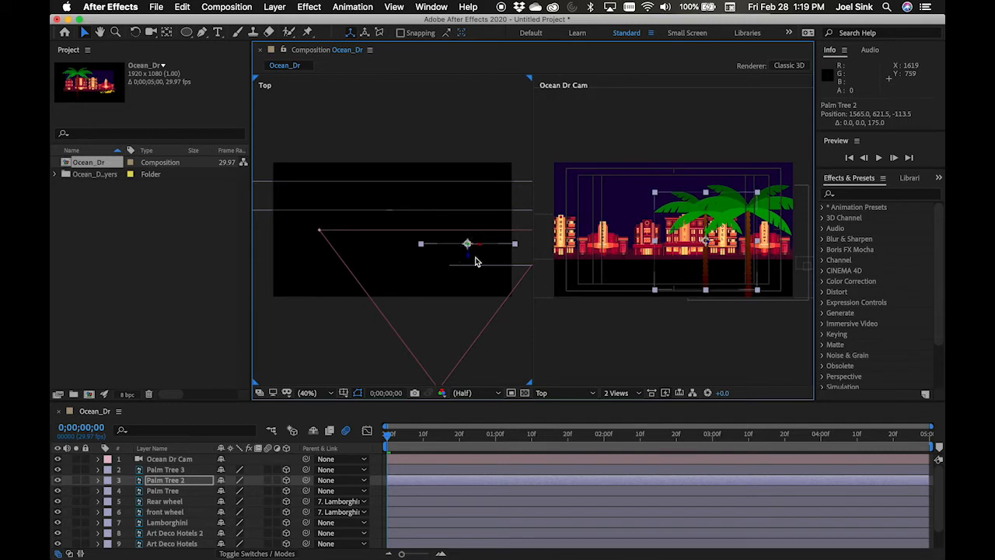
pyautogui.moveTo(708, 237); pyautogui.dragTo(706, 248)
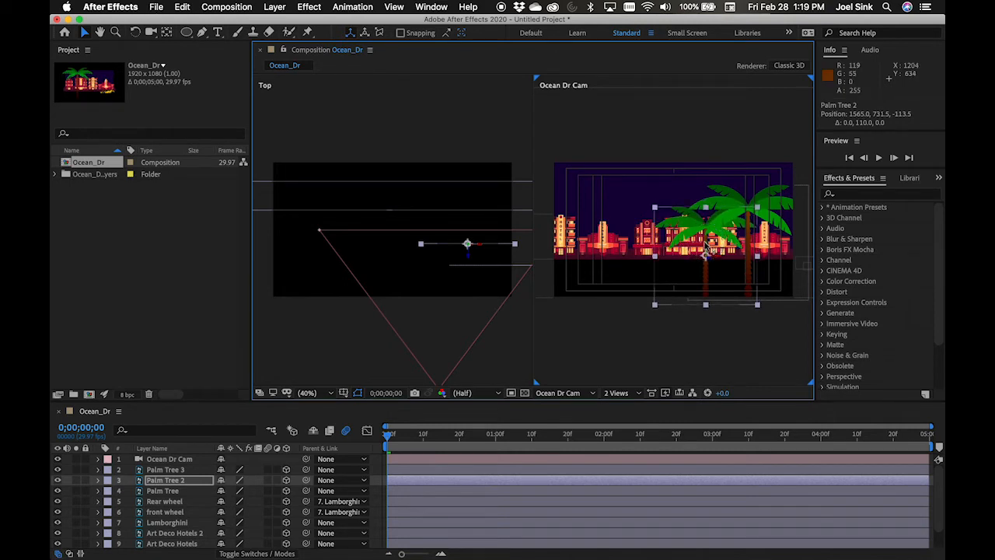
# Move Palm Tree 3 closer to the camera, at about 1640, 551.5, -398.5, and scale it to 117%
pyautogui.click(179, 471)
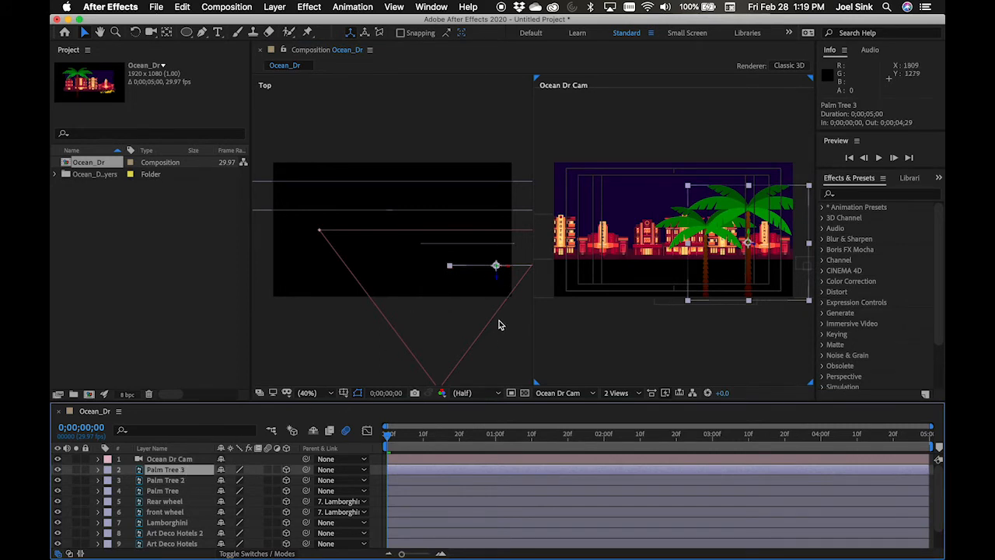
pyautogui.moveTo(495, 277); pyautogui.dragTo(493, 288)
pyautogui.click(183, 472)
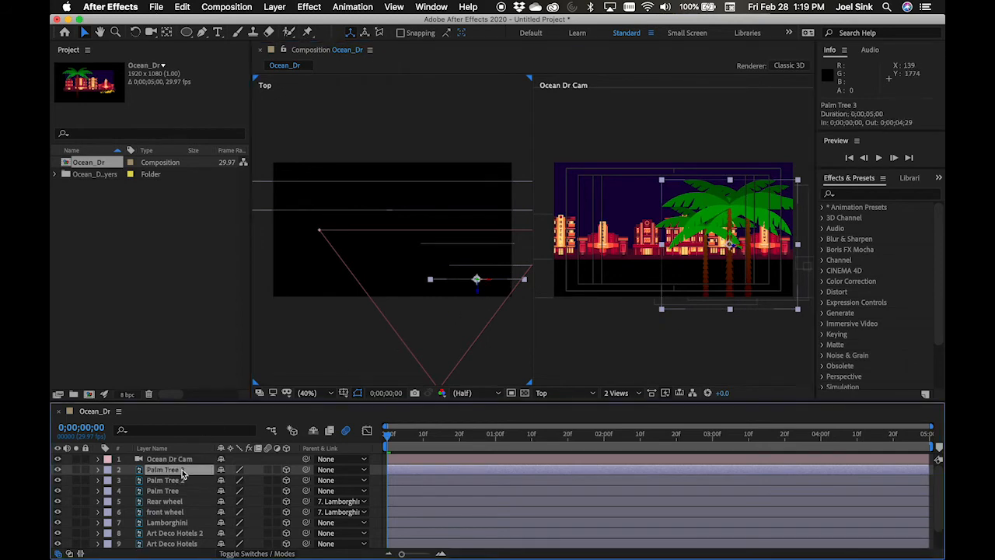
pyautogui.press('s')
pyautogui.click(236, 479)
pyautogui.moveTo(236, 480); pyautogui.dragTo(245, 479)
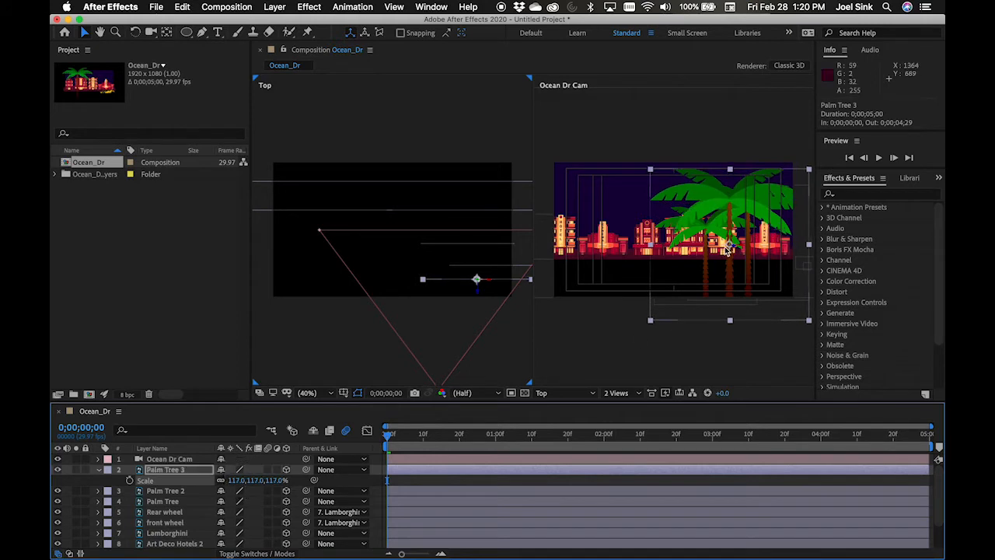
pyautogui.moveTo(733, 240); pyautogui.dragTo(731, 229)
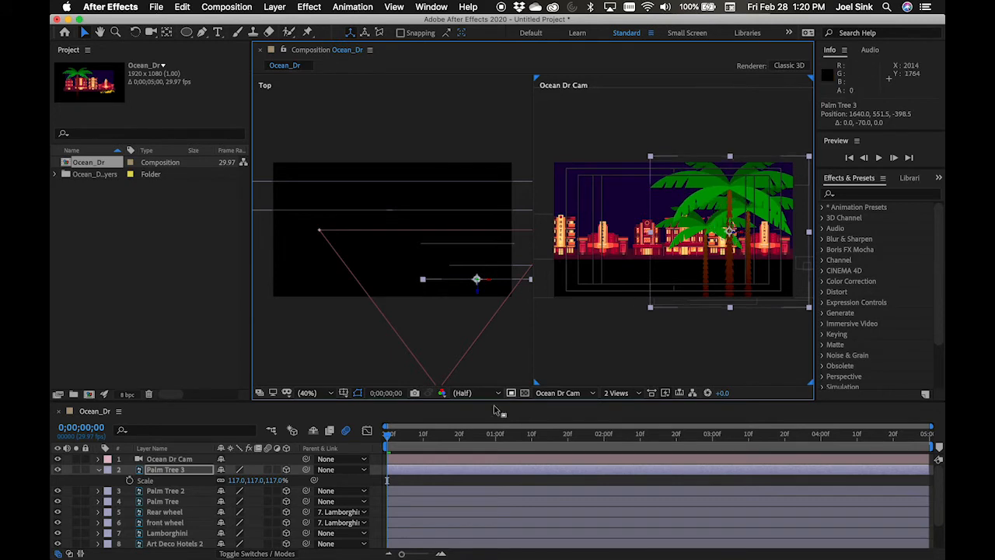
# Duplicate the three palm tree layers together and stack the copies above the originals in the timeline
pyautogui.moveTo(389, 437); pyautogui.dragTo(365, 437)
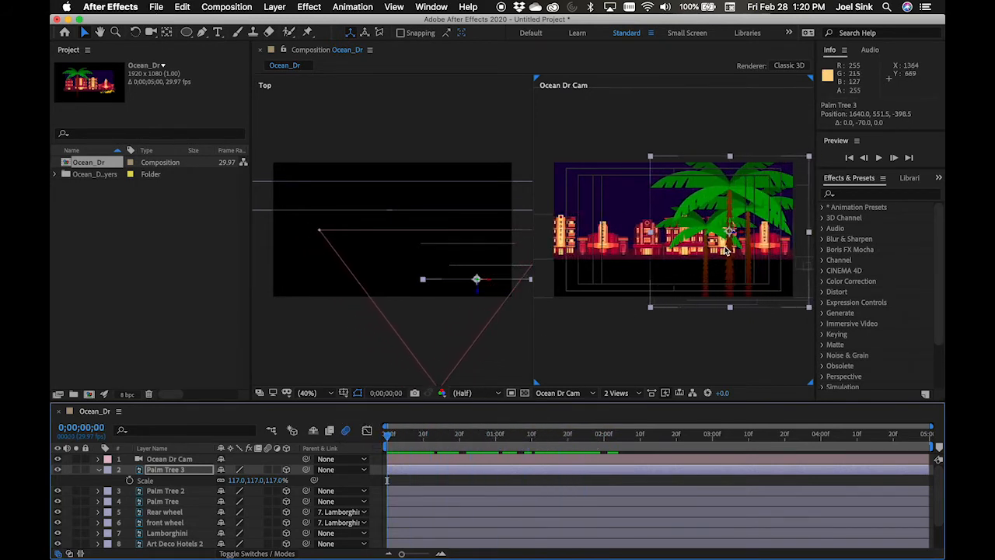
pyautogui.moveTo(391, 439); pyautogui.dragTo(862, 442)
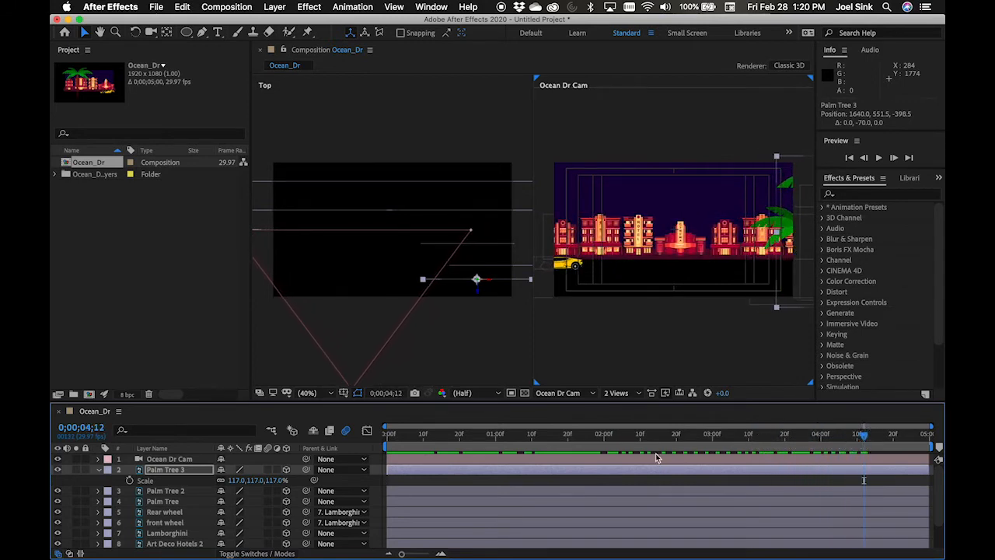
pyautogui.click(99, 470)
pyautogui.moveTo(204, 404); pyautogui.dragTo(209, 350)
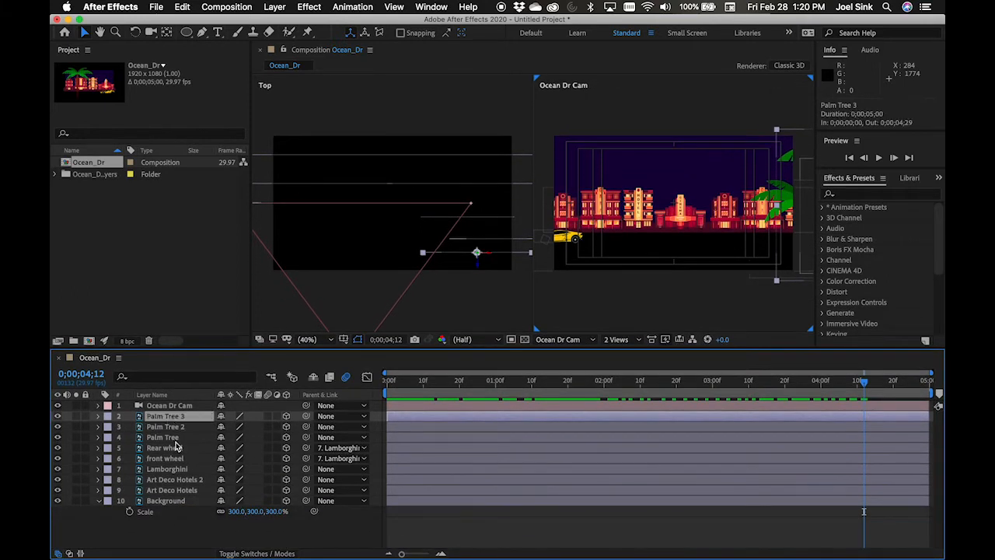
pyautogui.keyDown('shift'); pyautogui.click(176, 439); pyautogui.keyUp('shift')
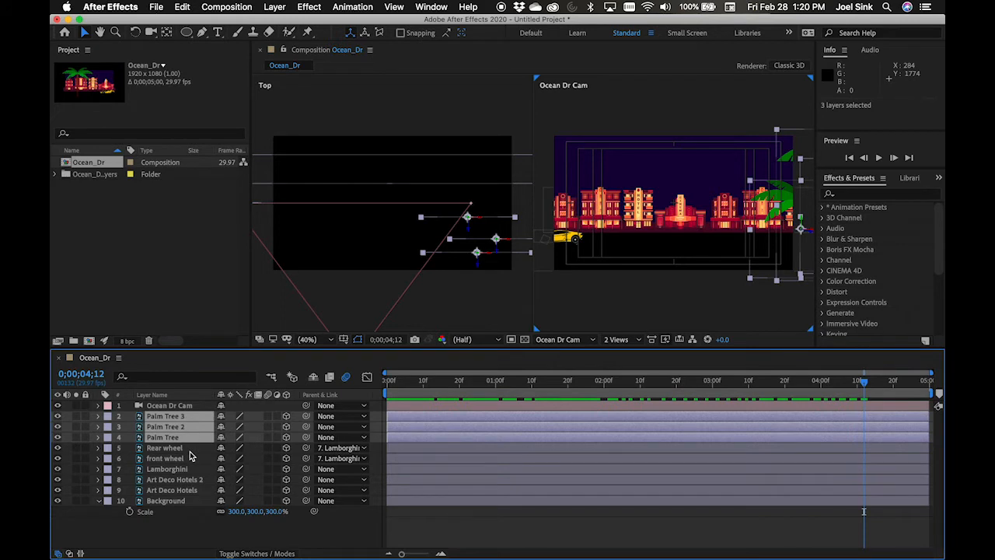
pyautogui.press('super+d')
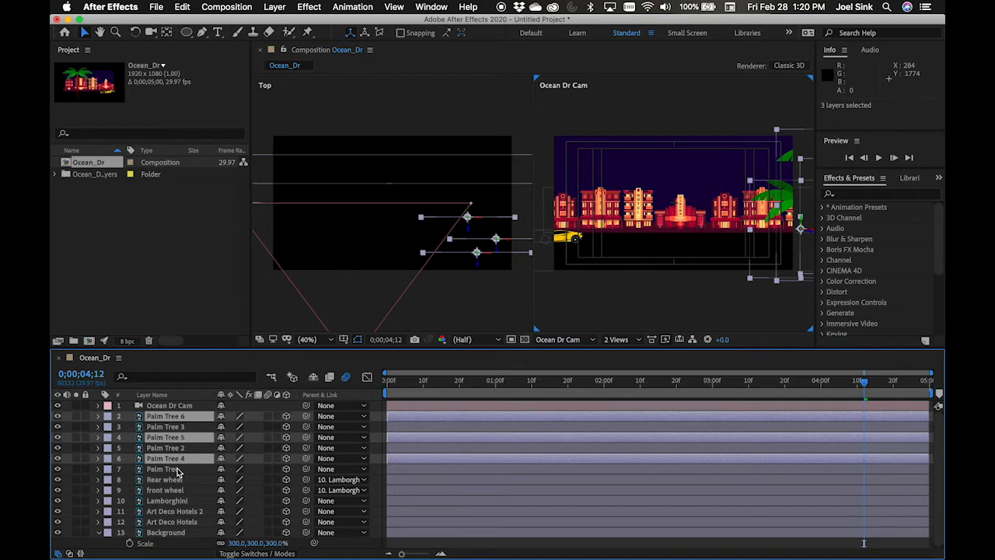
pyautogui.moveTo(164, 464); pyautogui.dragTo(172, 428)
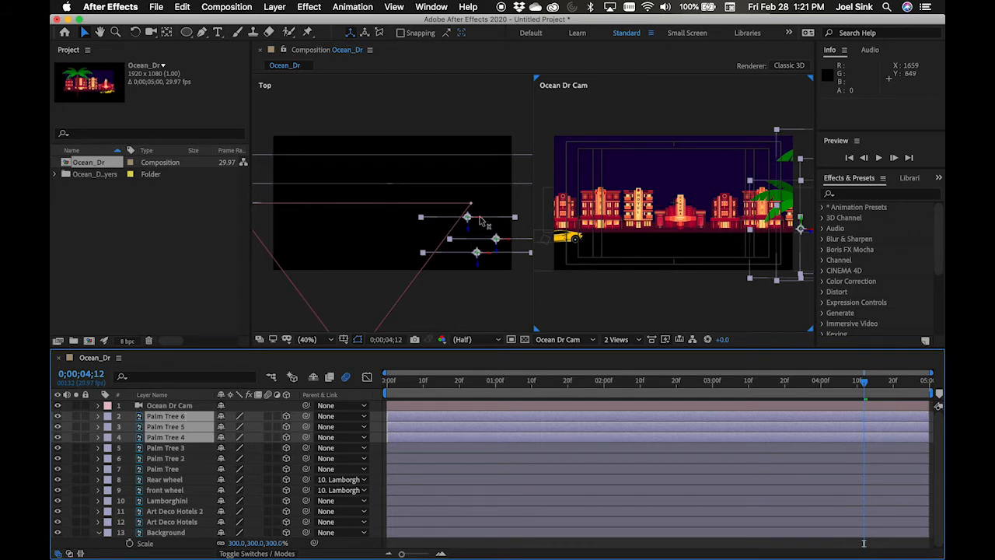
# Shift the three palm copies left along X as a second cluster, and go to the composition's end at 0;00;04;29
pyautogui.moveTo(480, 222); pyautogui.dragTo(371, 236)
pyautogui.moveTo(863, 381); pyautogui.dragTo(938, 418)
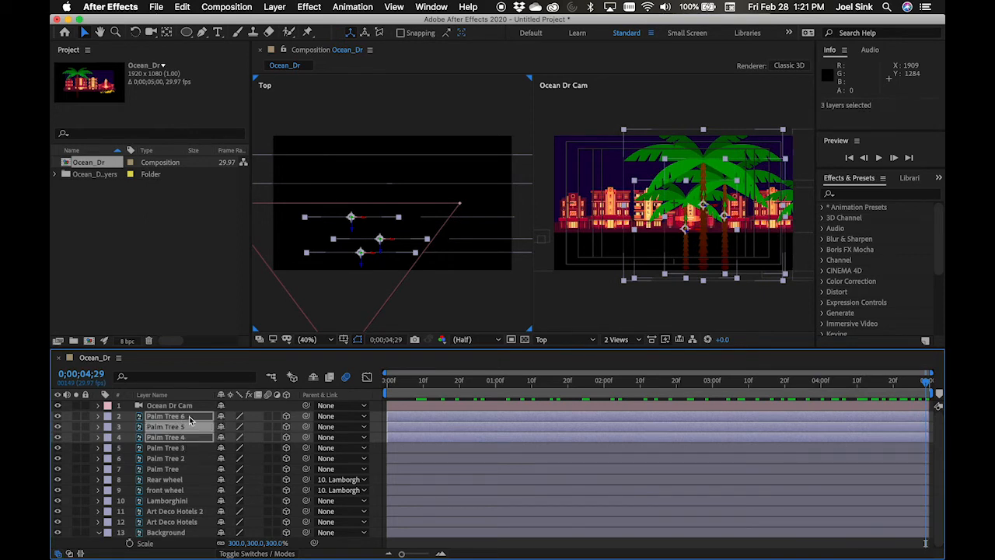
pyautogui.click(205, 480)
# Duplicate Palm Tree 5 and Palm Tree 6, group the copies above the originals, and shift them about -795 along X
pyautogui.click(186, 417)
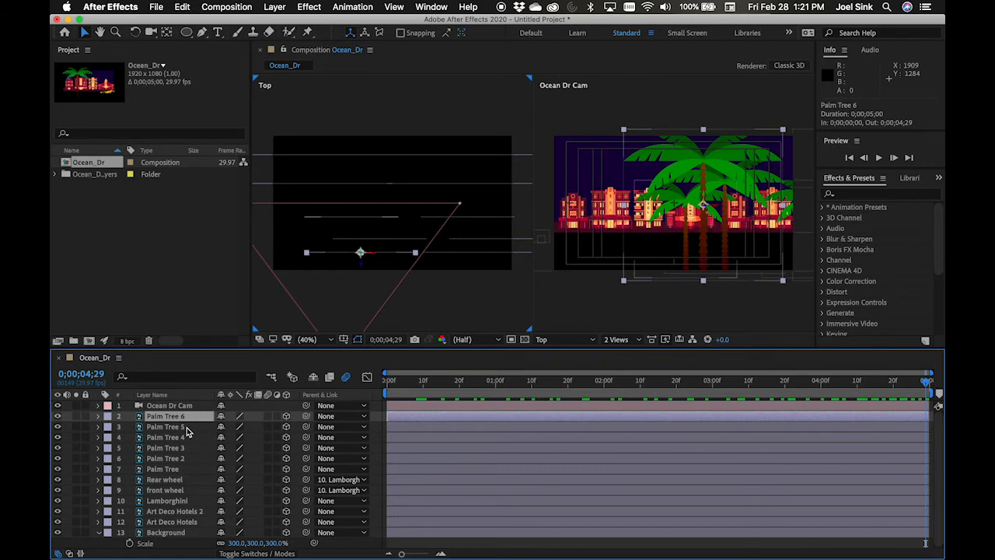
pyautogui.keyDown('shift'); pyautogui.click(187, 426); pyautogui.keyUp('shift')
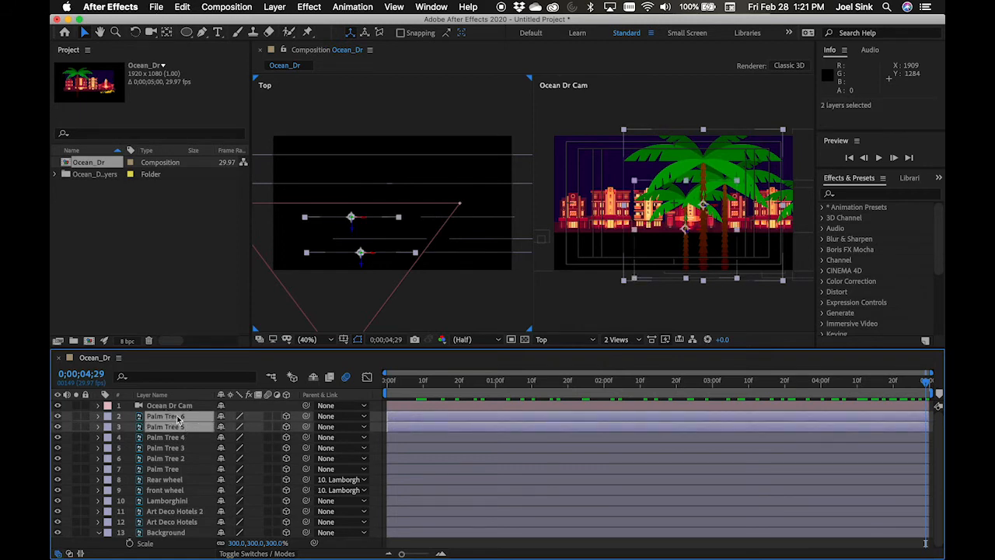
pyautogui.press('super+d')
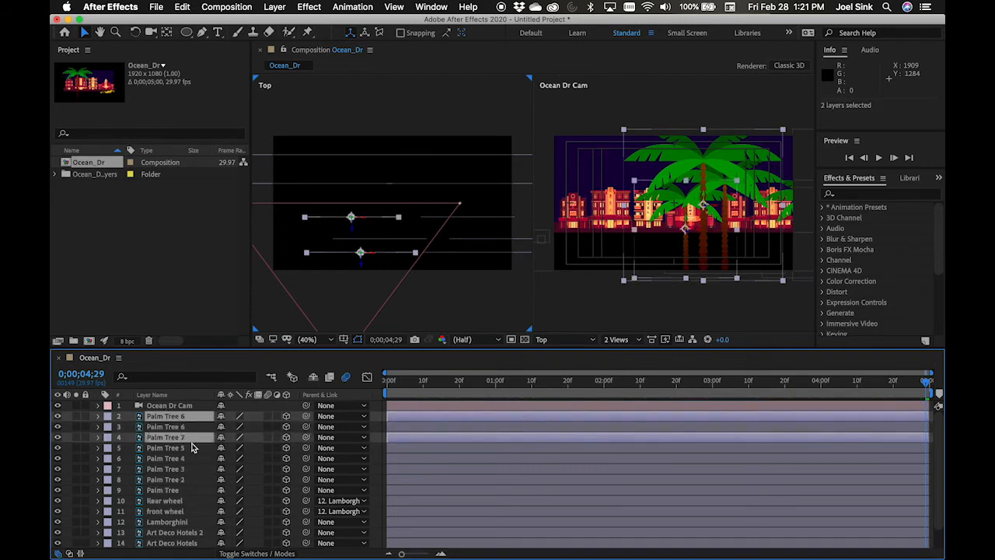
pyautogui.moveTo(181, 438); pyautogui.dragTo(185, 430)
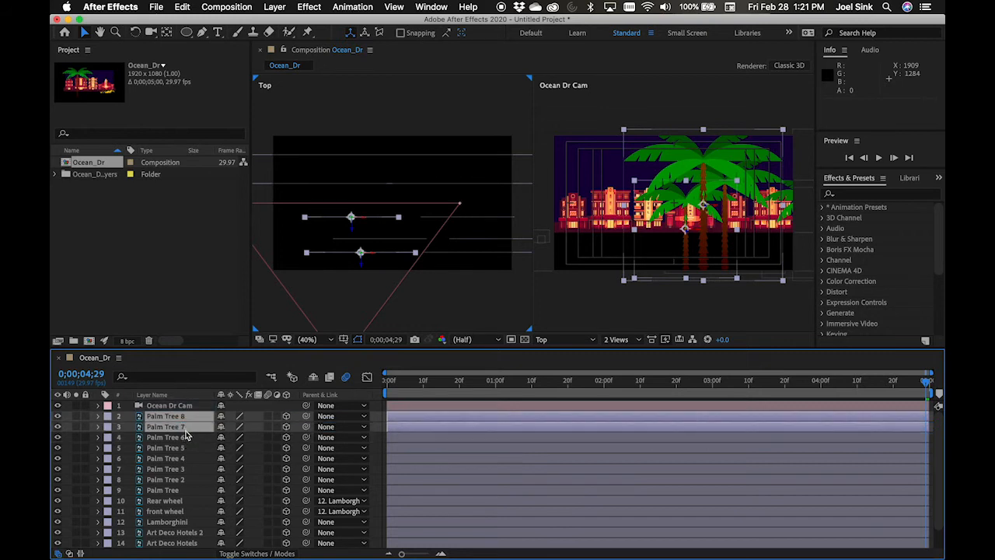
pyautogui.moveTo(369, 226); pyautogui.dragTo(264, 232)
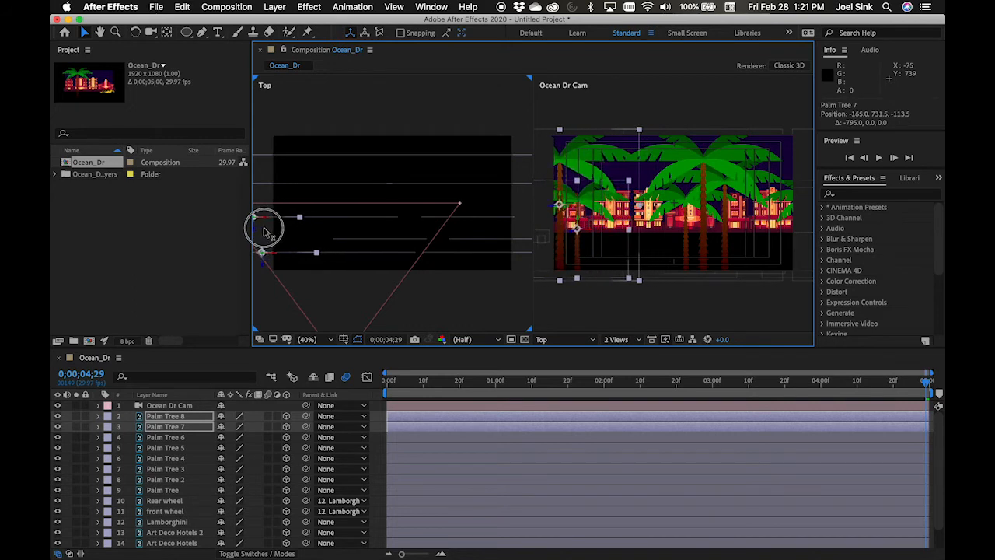
pyautogui.click(441, 309)
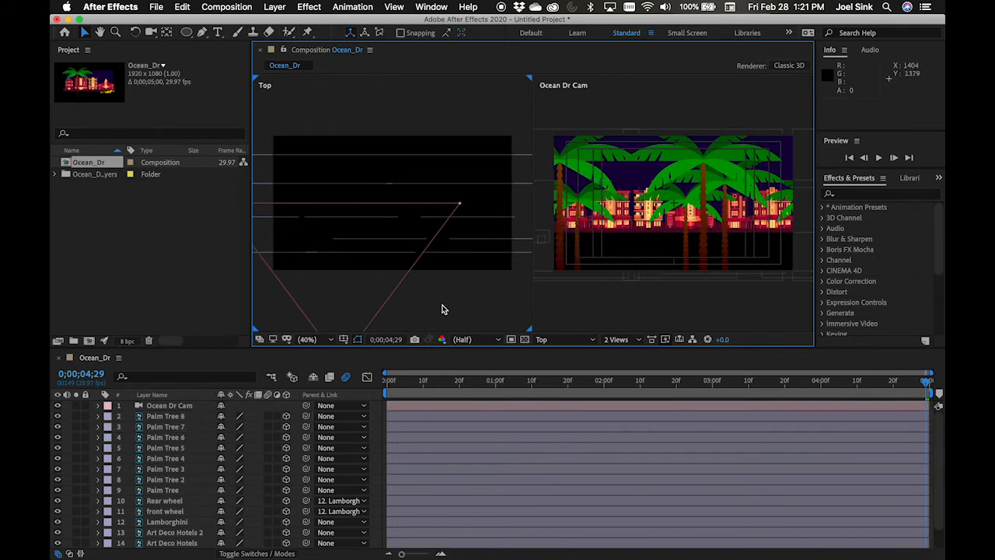
# Move Palm Tree 8 along X to about -20, and shift Palm Tree 7 right, closer to the camera and higher
pyautogui.click(187, 417)
pyautogui.moveTo(272, 252); pyautogui.dragTo(281, 254)
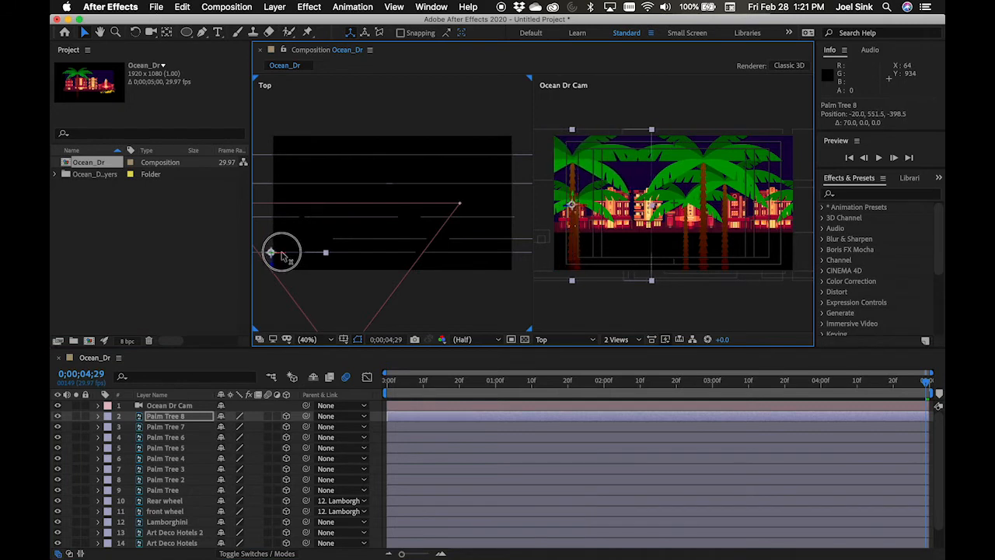
pyautogui.click(186, 427)
pyautogui.moveTo(268, 222); pyautogui.dragTo(278, 247)
pyautogui.moveTo(595, 230); pyautogui.dragTo(597, 210)
# Show Ocean Dr Cam in an enlarged single view with the title and action safe guides hidden
pyautogui.moveTo(619, 384); pyautogui.dragTo(554, 397)
pyautogui.click(641, 306)
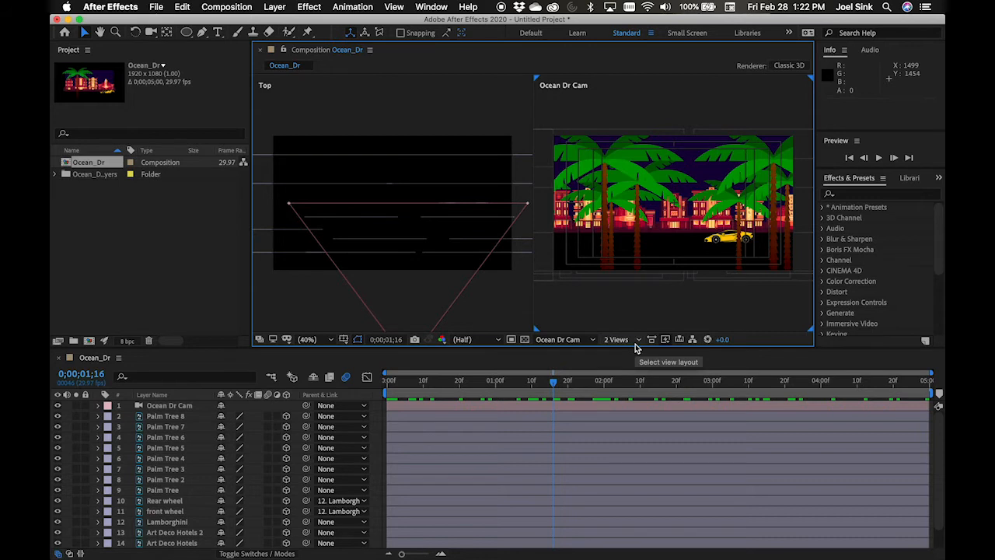
pyautogui.click(639, 343)
pyautogui.click(637, 350)
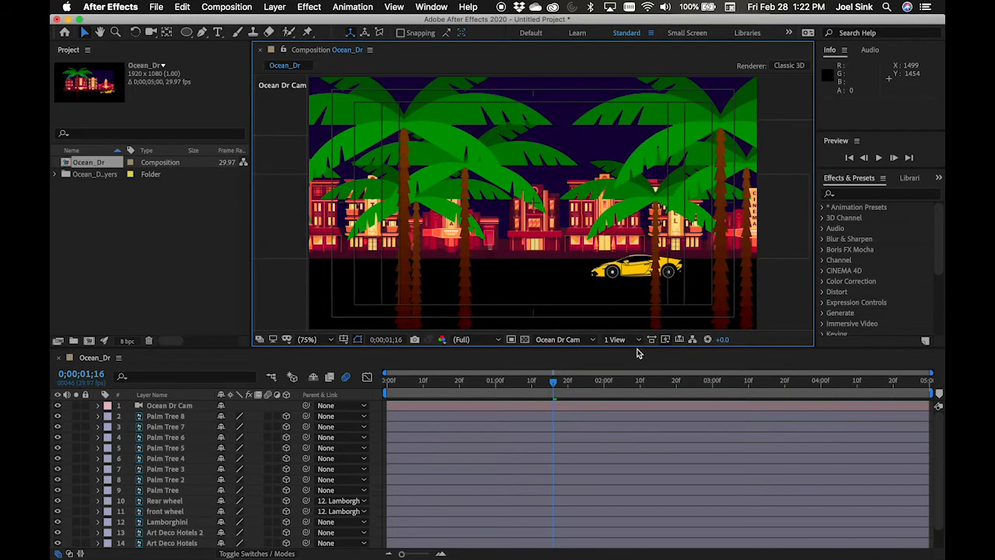
pyautogui.click(342, 339)
pyautogui.click(360, 351)
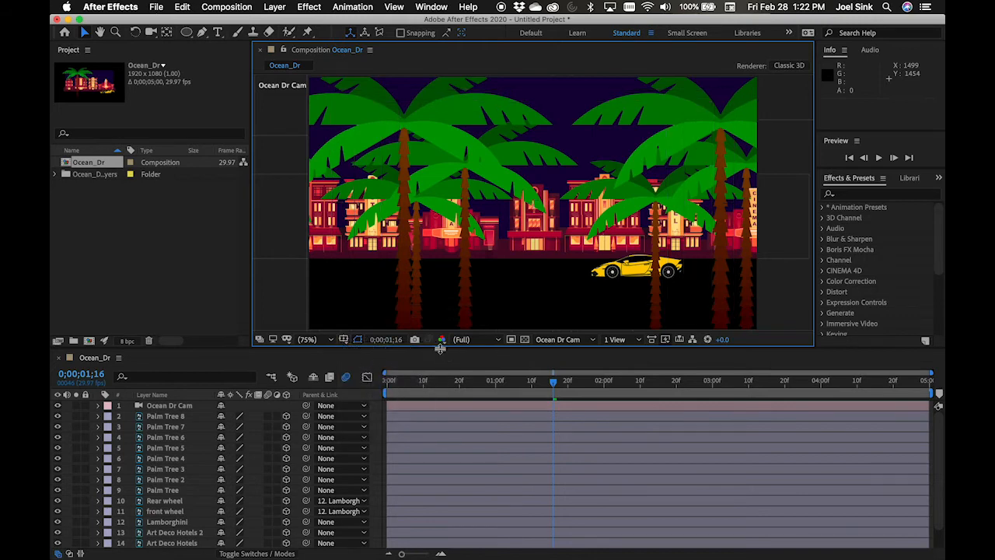
pyautogui.moveTo(441, 347); pyautogui.dragTo(440, 381)
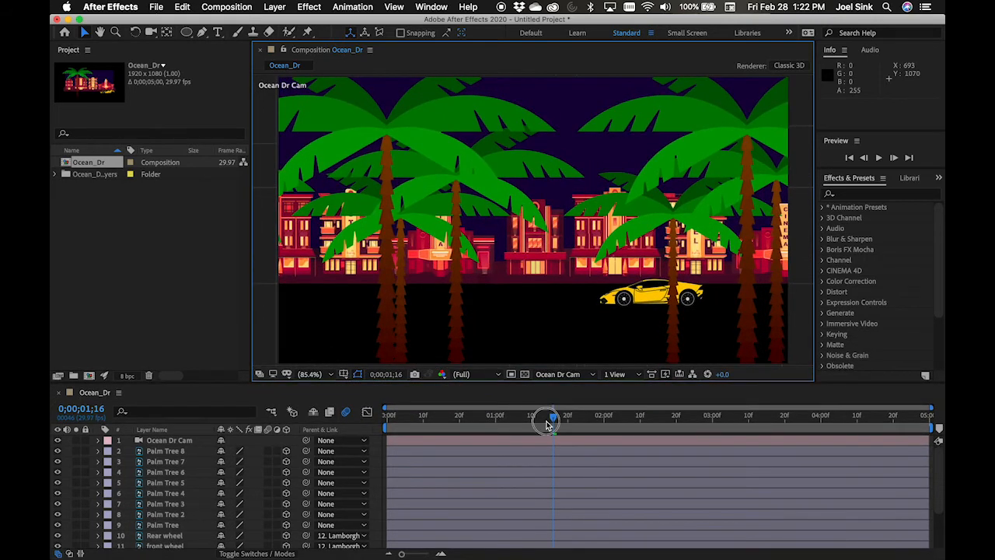
# Preview the full scene with the palm trees from 0;00;00;00 with the composition view maximized
pyautogui.moveTo(549, 426); pyautogui.dragTo(329, 418)
pyautogui.press('`')
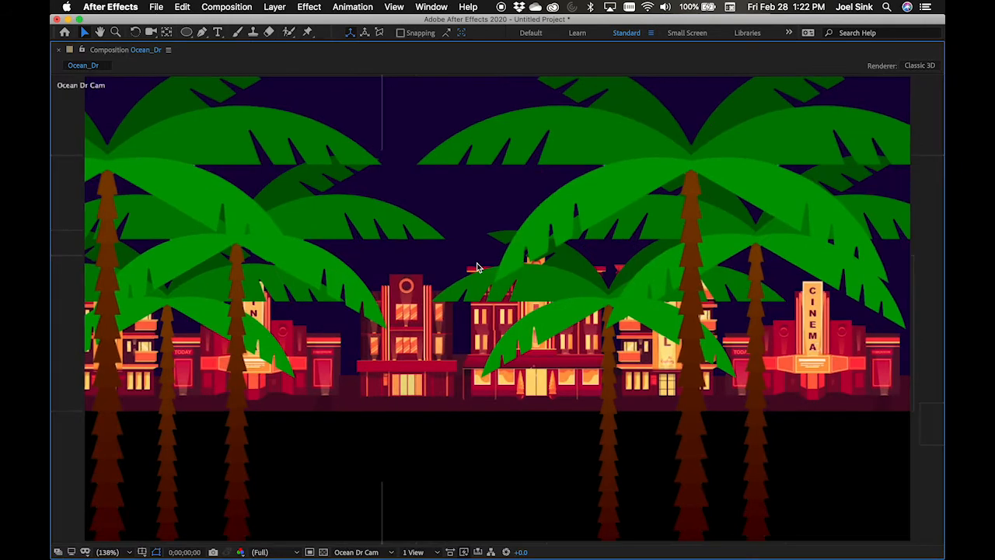
pyautogui.press('space')
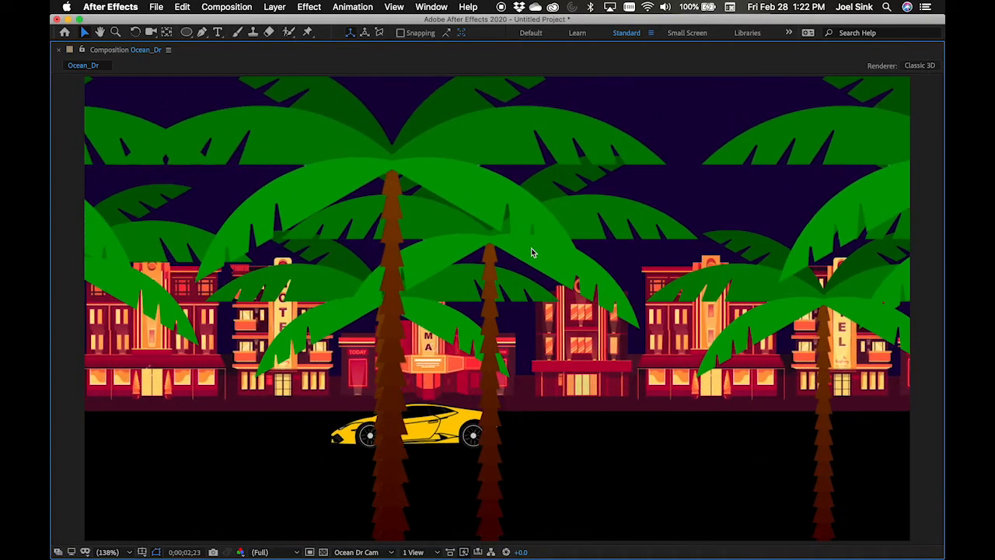
# Restore the full panel layout with a slightly taller composition view and set the current time to 0;00;02;08
pyautogui.press('`')
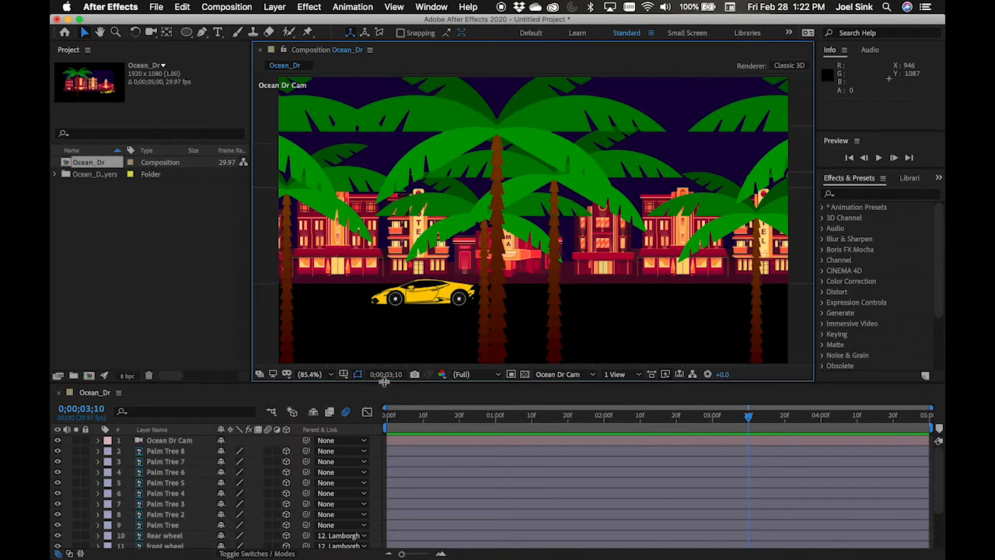
pyautogui.moveTo(388, 382); pyautogui.dragTo(387, 401)
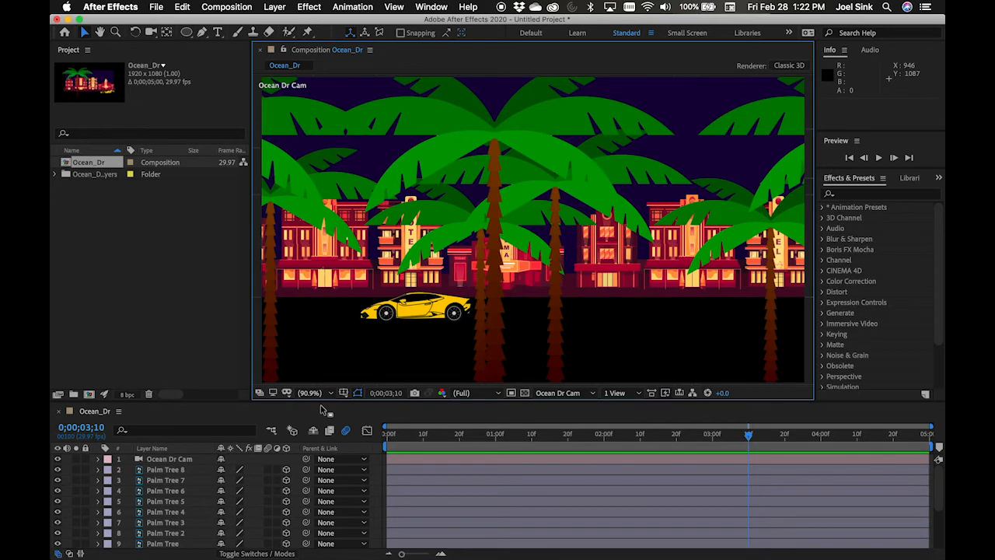
pyautogui.moveTo(416, 440); pyautogui.dragTo(633, 442)
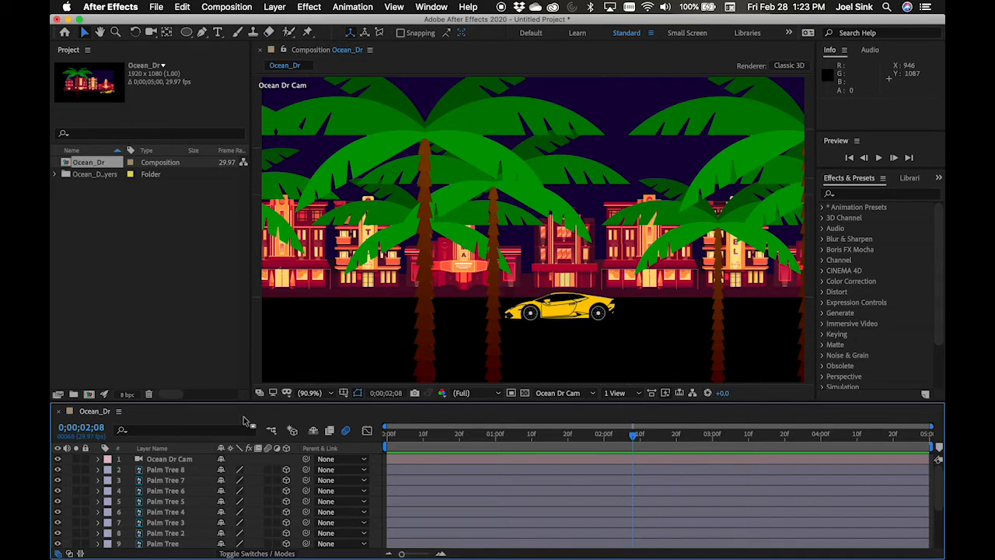
# Create a black 1920 x 1080 px solid layer named Twinkling stars
pyautogui.click(284, 7)
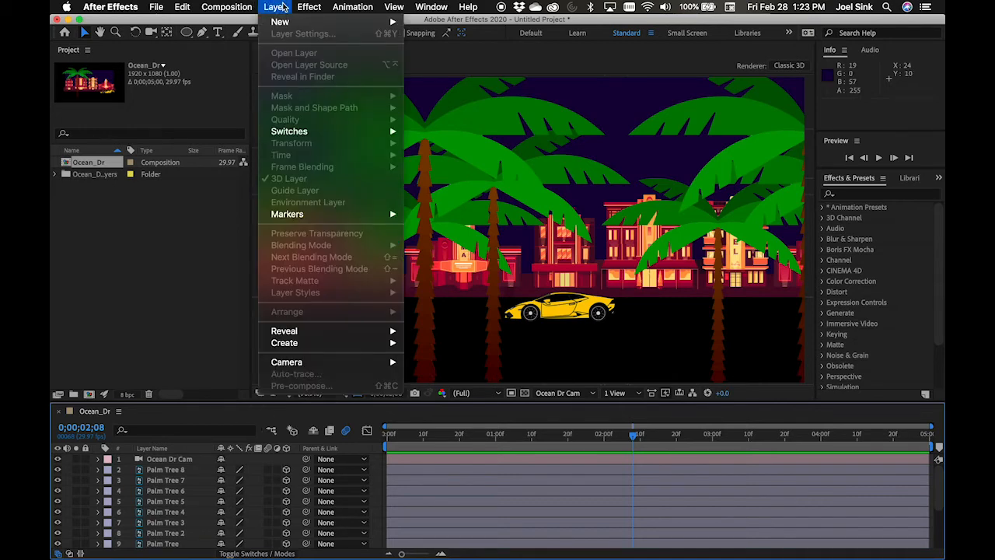
pyautogui.moveTo(285, 22)
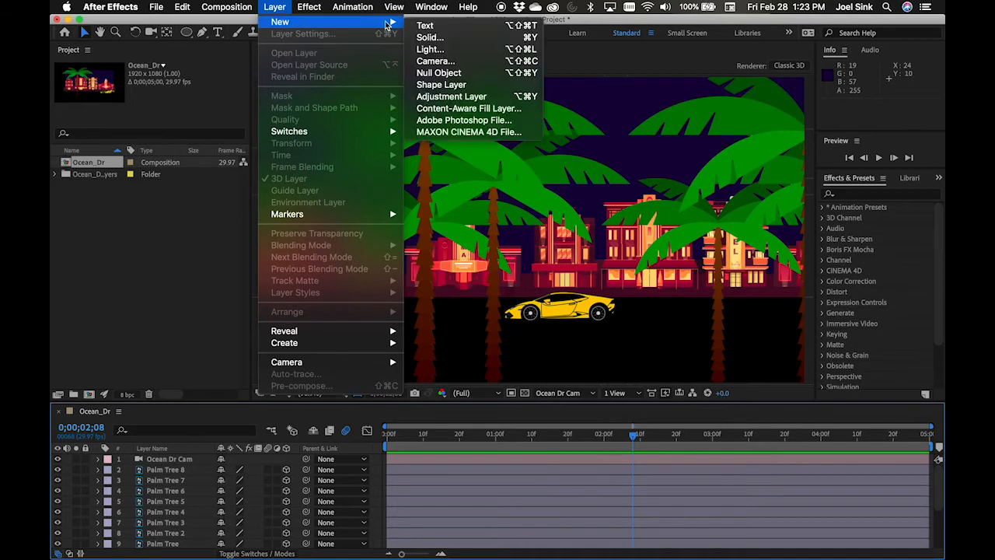
pyautogui.click(428, 37)
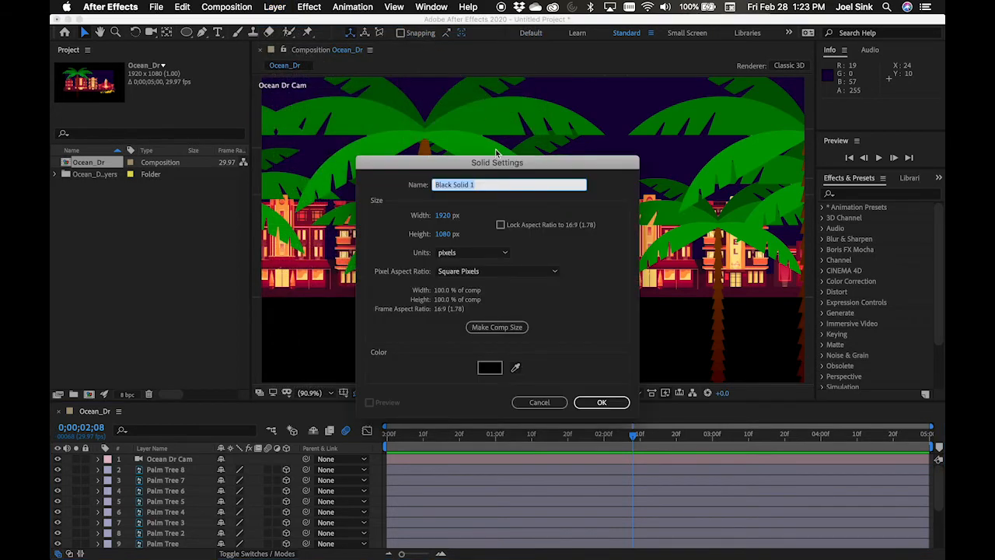
pyautogui.write('Twinkling stars')
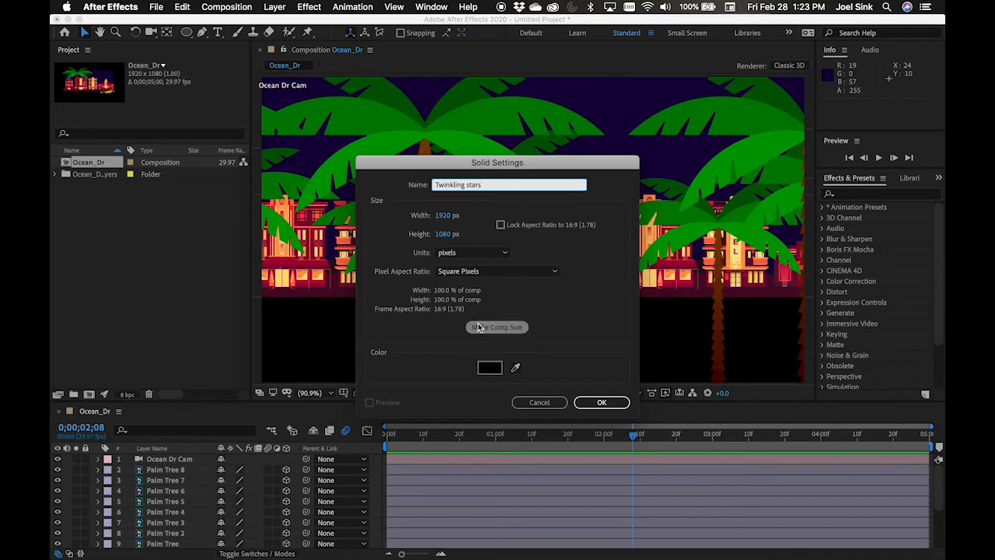
pyautogui.click(602, 402)
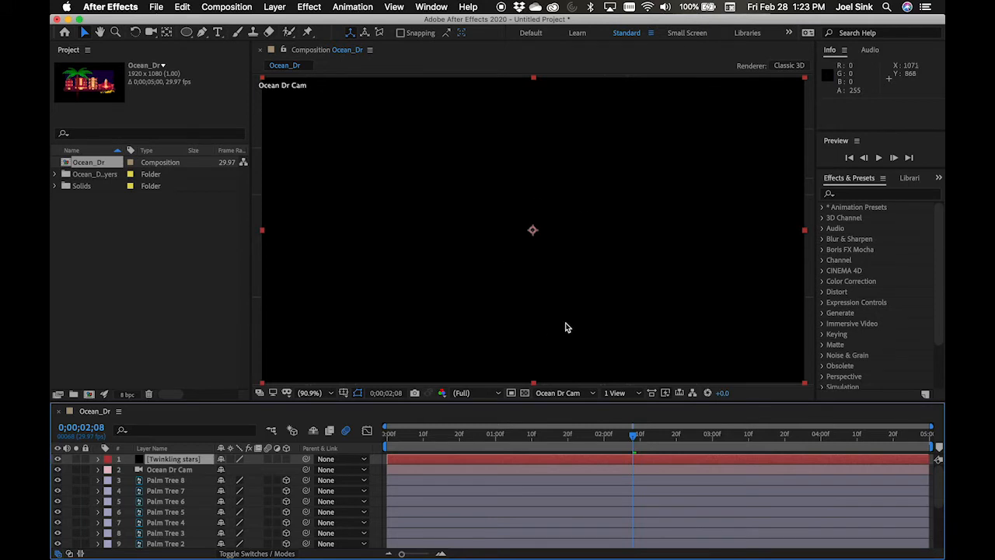
# Find the CC Particle World effect, apply it to the Twinkling stars solid, and scrub through the particle motion
pyautogui.click(860, 194)
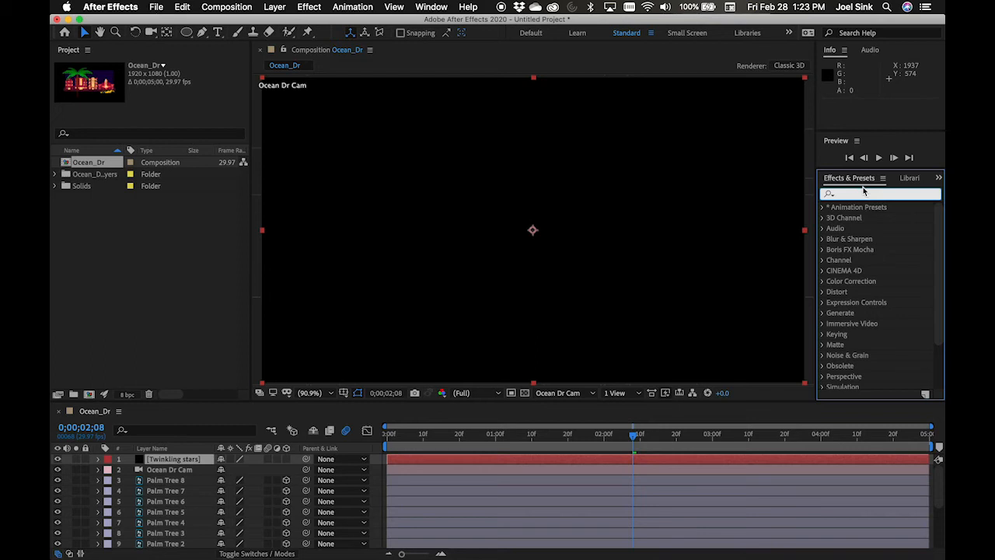
pyautogui.write('part')
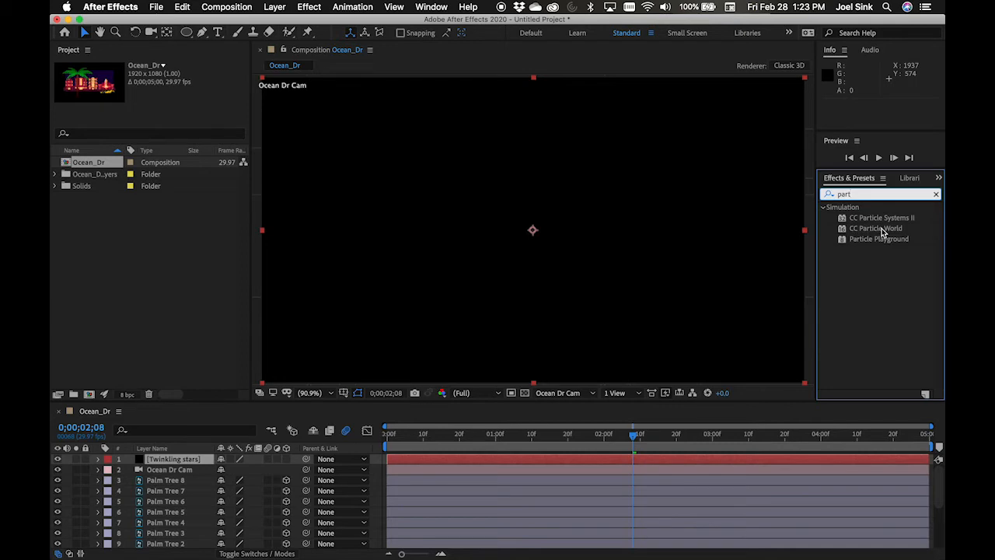
pyautogui.moveTo(842, 231); pyautogui.dragTo(533, 235)
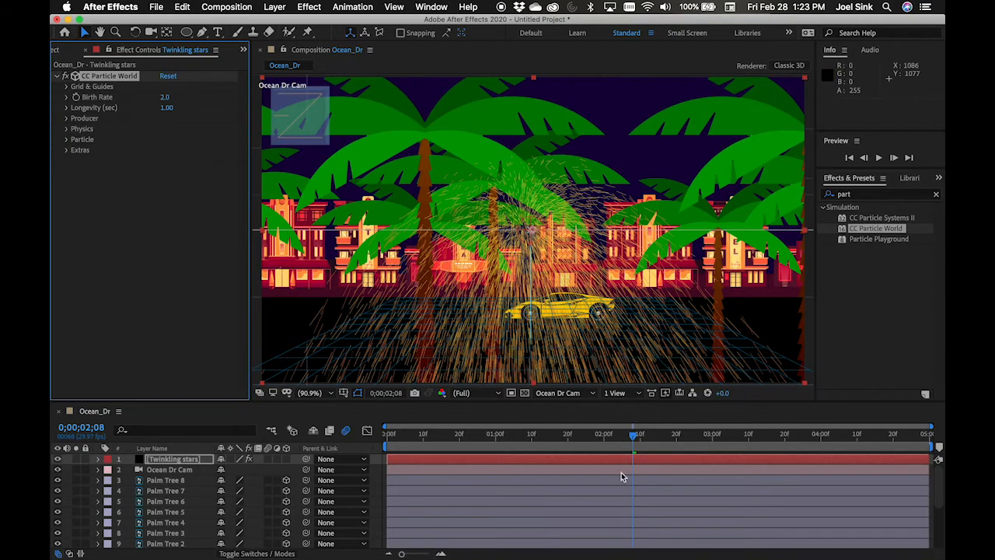
pyautogui.moveTo(633, 439); pyautogui.dragTo(607, 457)
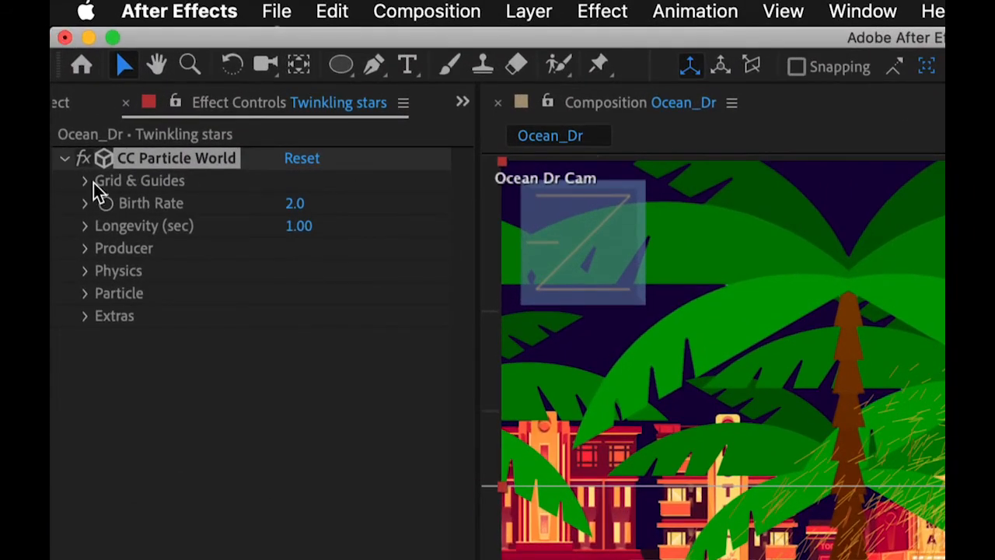
# Turn off all of CC Particle World's grids and guides: Position, Radius, Motion Path, Grid, Horizon and Axis Box
pyautogui.click(85, 181)
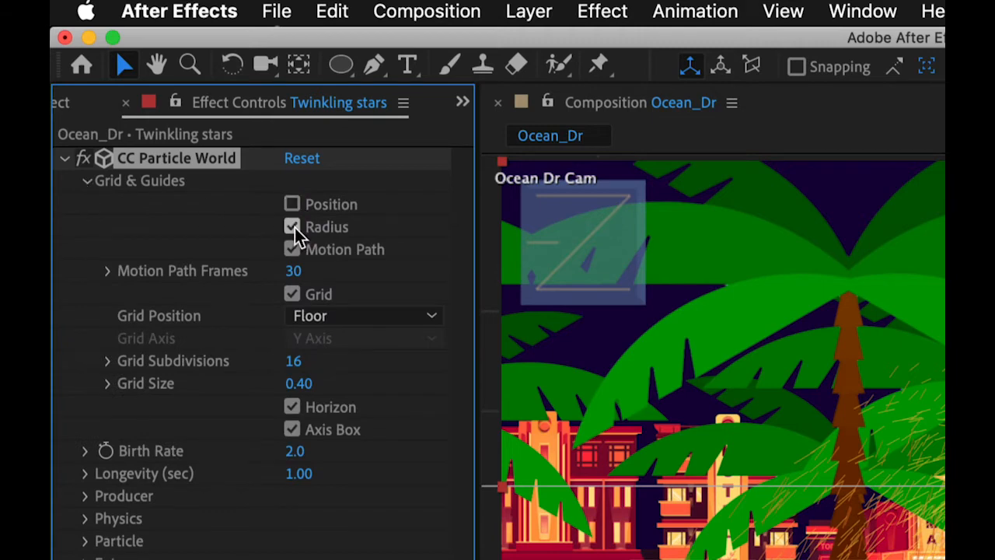
pyautogui.click(294, 248)
pyautogui.click(293, 295)
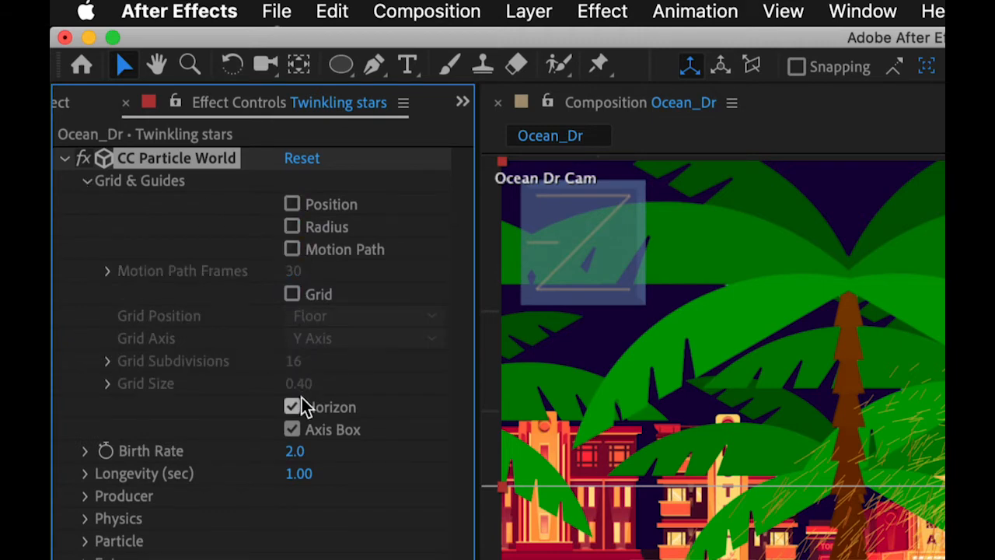
pyautogui.click(293, 407)
pyautogui.click(294, 429)
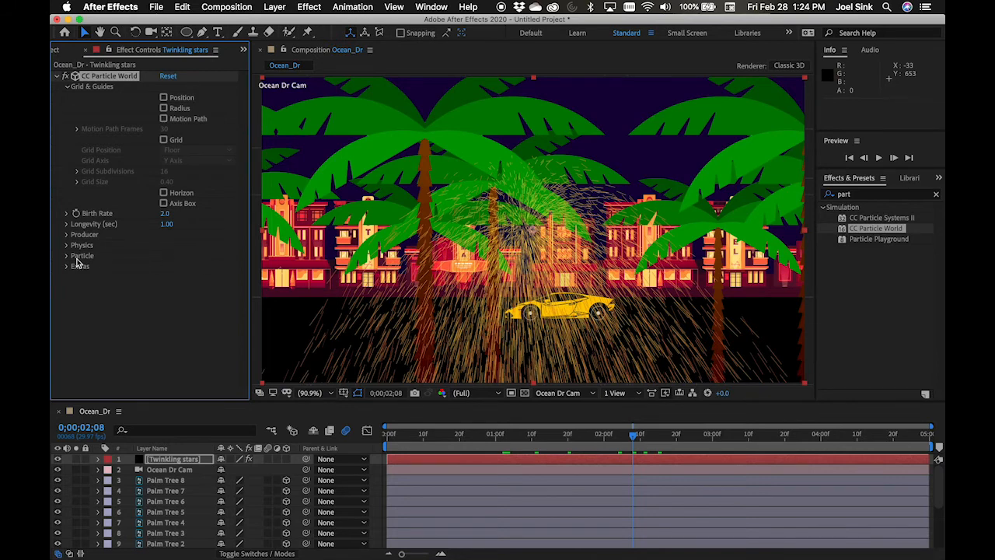
# Set the CC Particle World particle type to Star
pyautogui.click(67, 257)
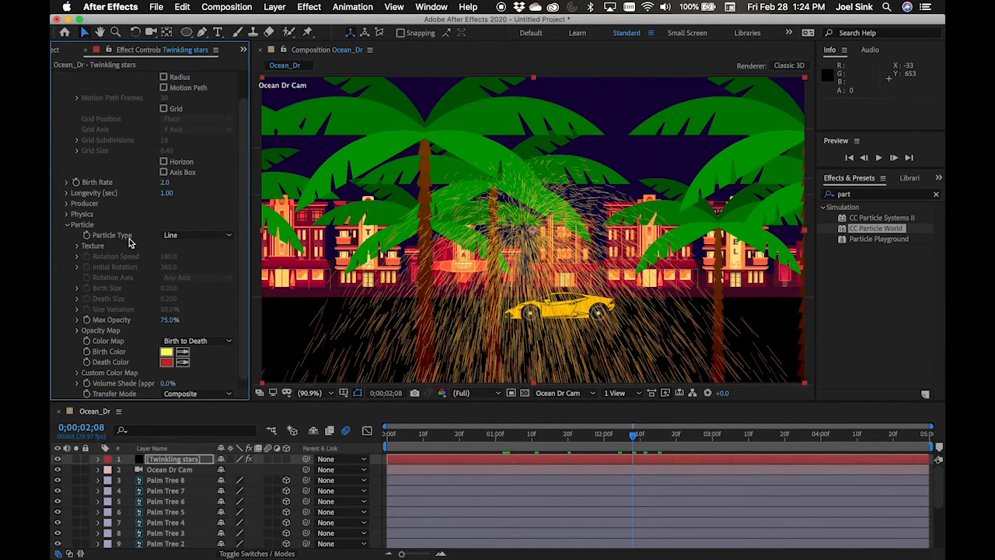
pyautogui.click(198, 237)
pyautogui.click(207, 261)
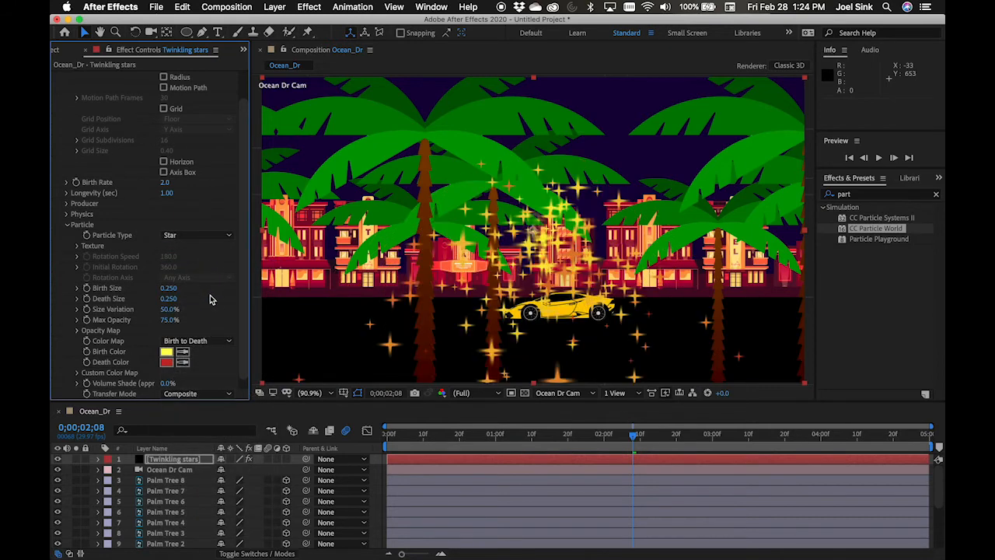
# Set both the Birth Color and the Death Color of the star particles to white (FFFFFF)
pyautogui.scroll(-1, 208, 334)
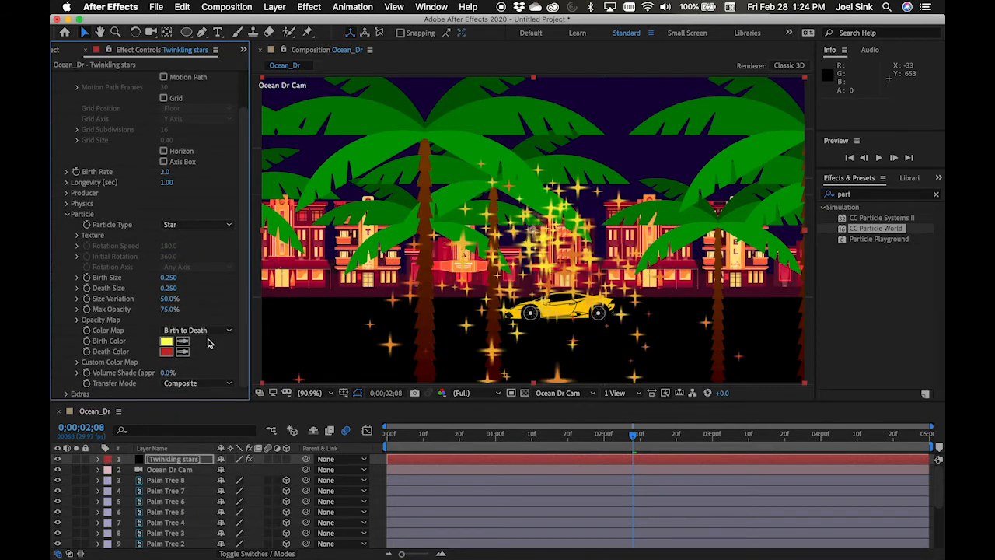
pyautogui.click(167, 342)
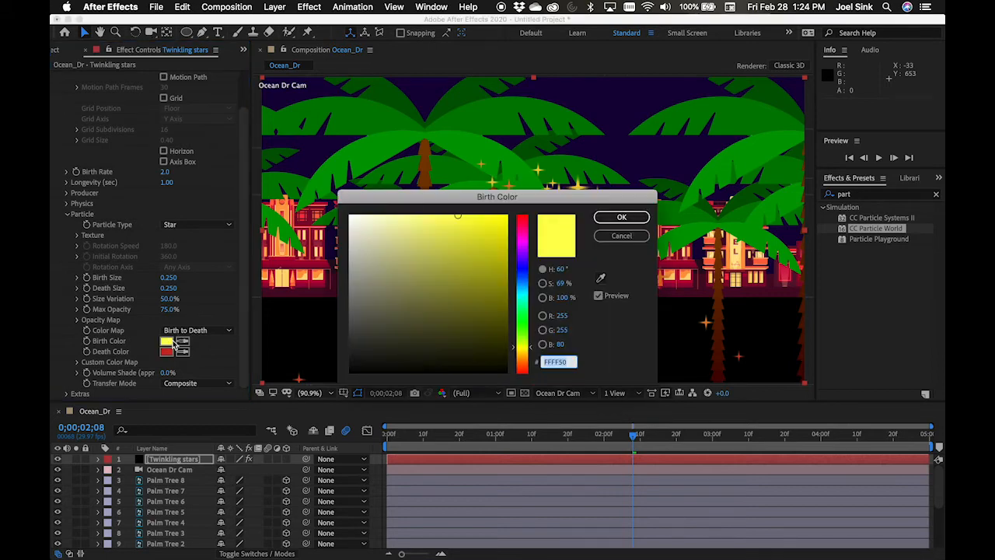
pyautogui.click(351, 217)
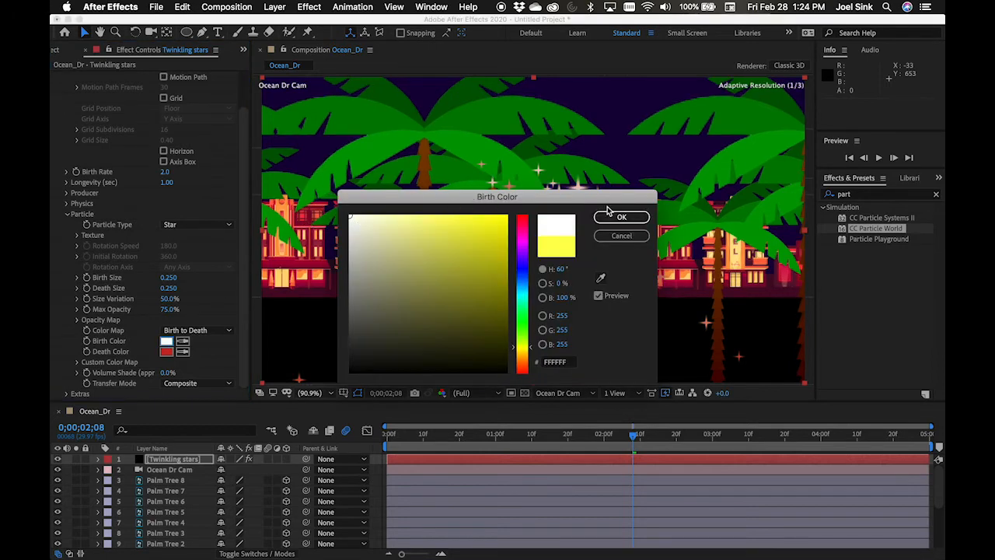
pyautogui.click(610, 214)
pyautogui.click(166, 351)
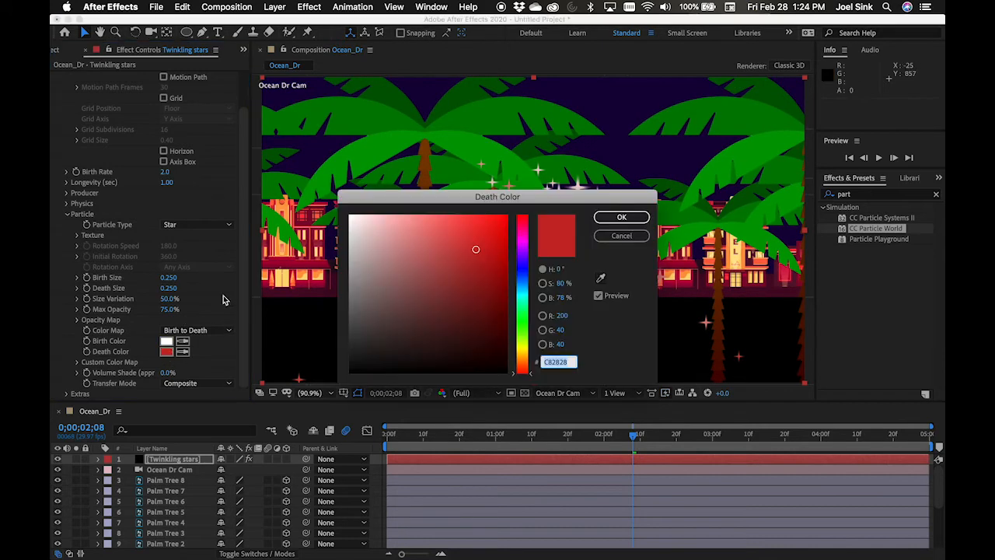
pyautogui.click(352, 218)
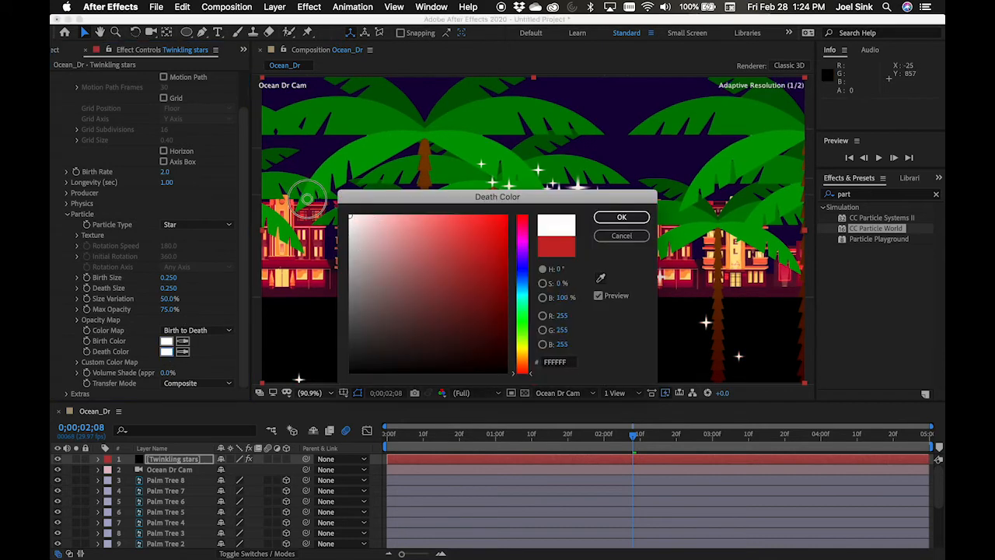
pyautogui.click(611, 221)
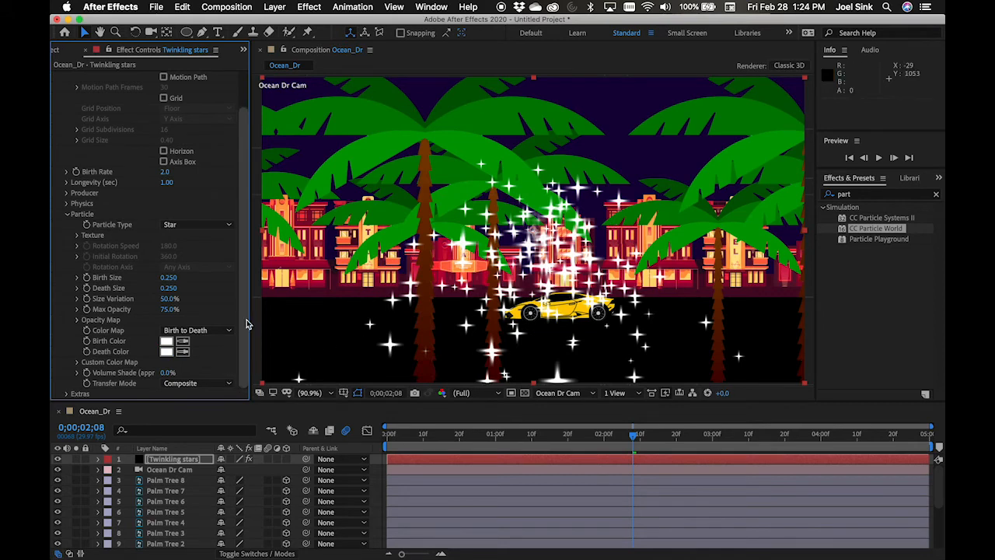
# Spread the particle producer to Radius X 1.255 and Radius Y 0.235, and check the stars at 0;00;02;11
pyautogui.click(67, 216)
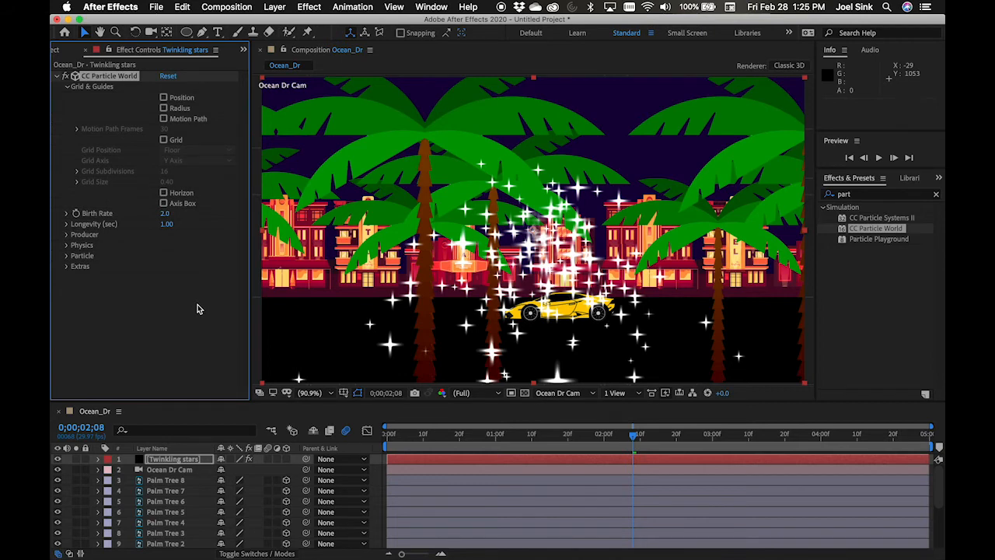
pyautogui.click(66, 88)
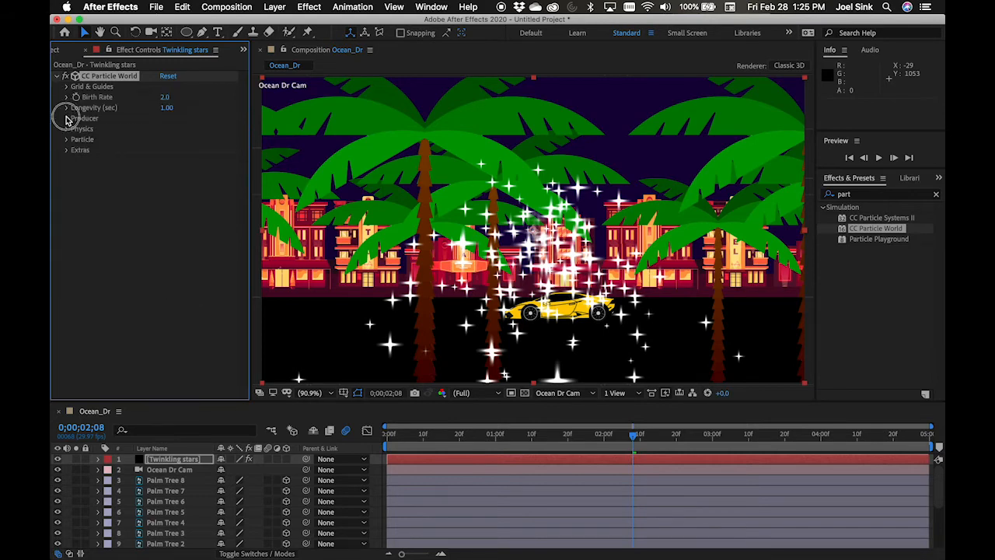
pyautogui.click(67, 119)
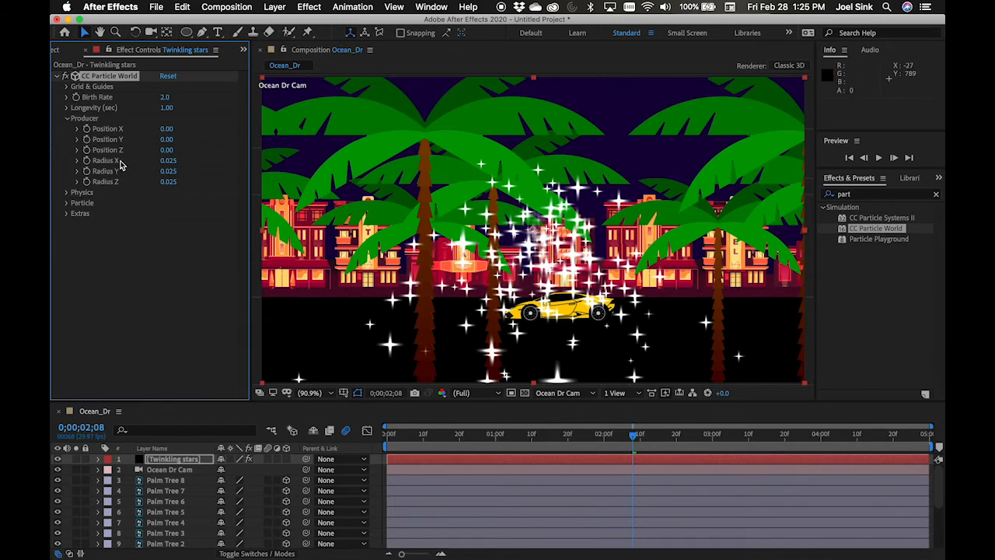
pyautogui.moveTo(168, 160); pyautogui.dragTo(243, 161)
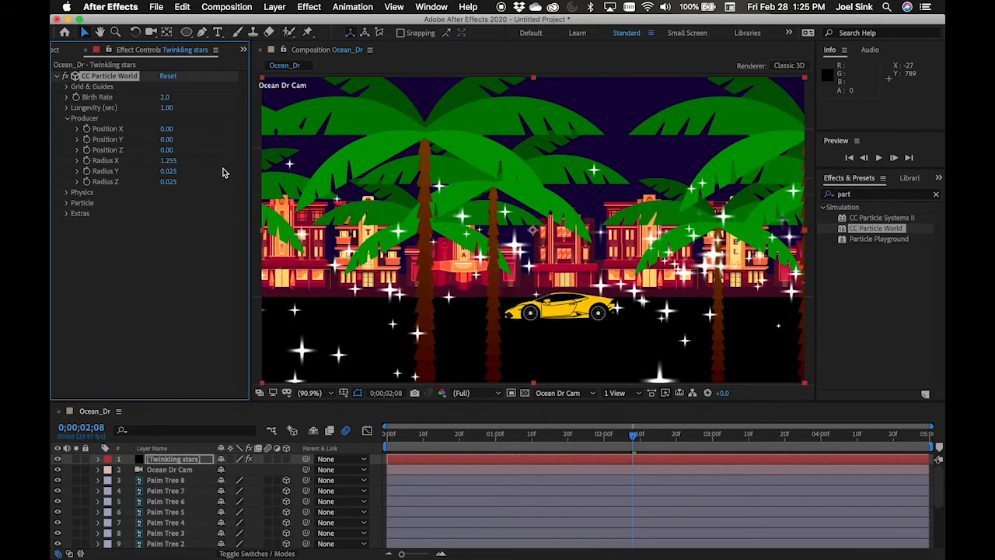
pyautogui.moveTo(169, 171); pyautogui.dragTo(180, 170)
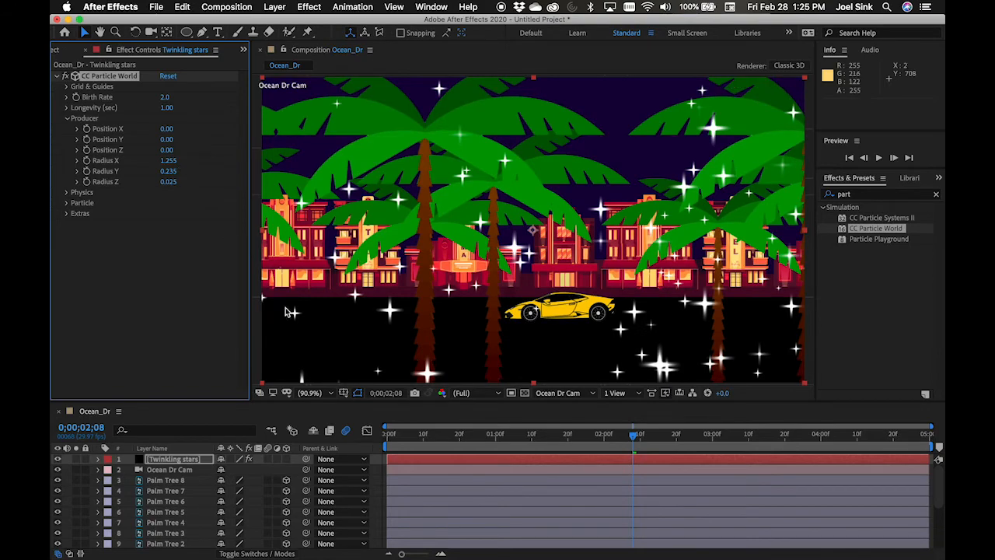
pyautogui.moveTo(635, 437)
pyautogui.mouseDown()
pyautogui.moveTo(456, 435)
pyautogui.moveTo(712, 442)
pyautogui.moveTo(624, 444)
pyautogui.moveTo(644, 445)
pyautogui.mouseUp()
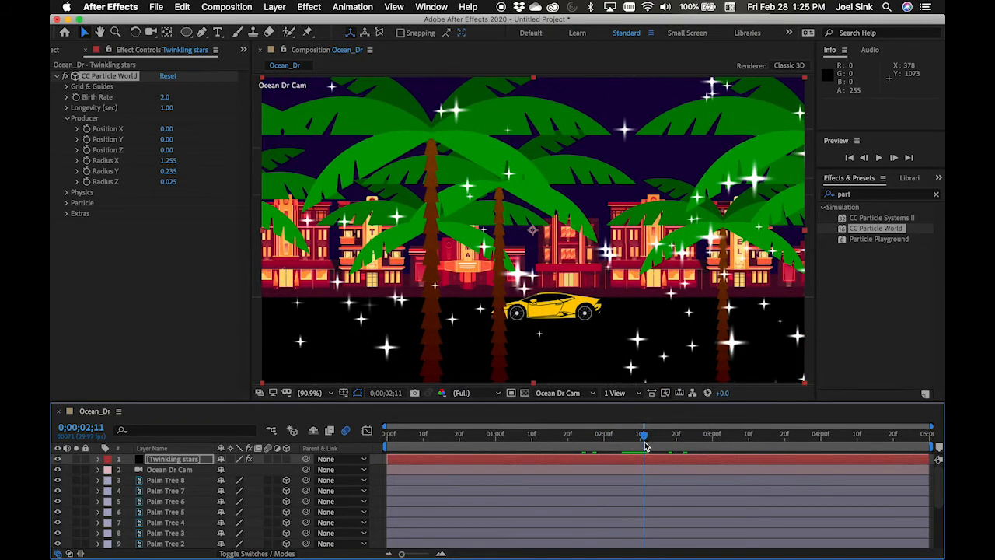
# Set the CC Particle World physics Velocity and Gravity to 0
pyautogui.click(66, 119)
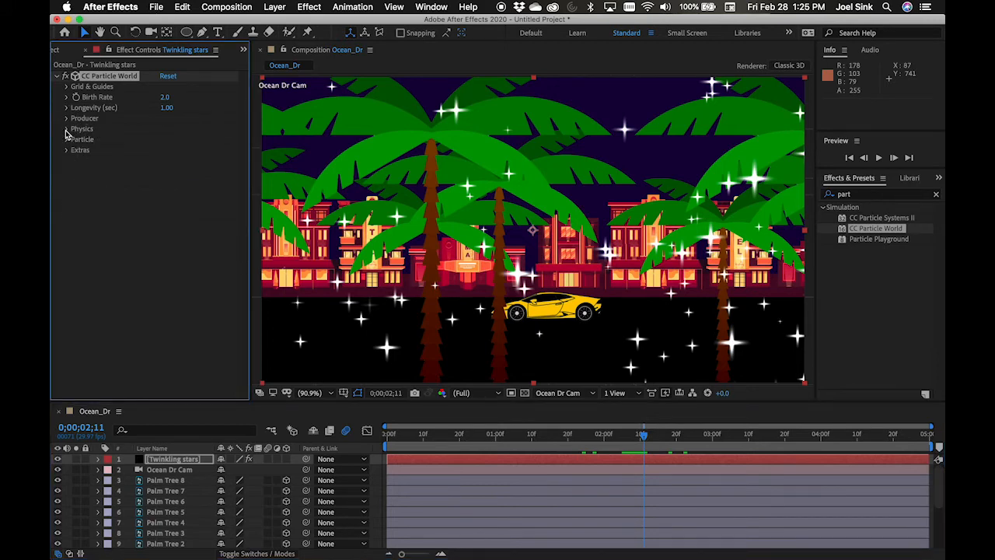
pyautogui.click(67, 129)
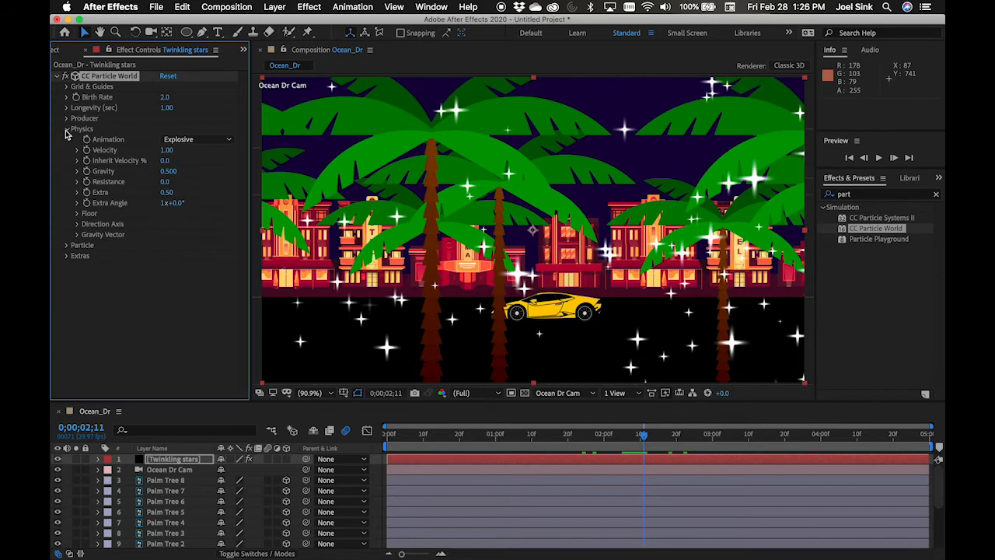
pyautogui.click(164, 150)
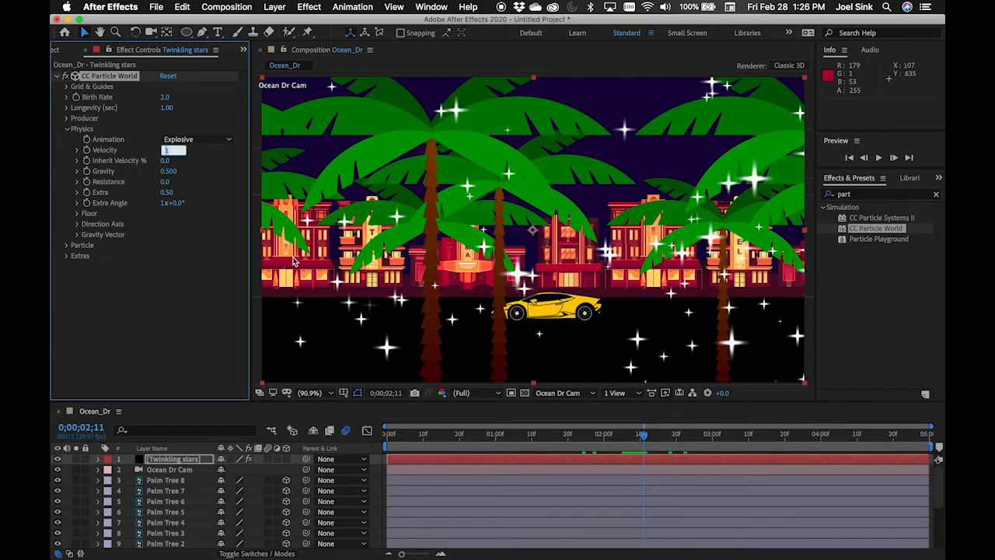
pyautogui.write('0')
pyautogui.press('Return')
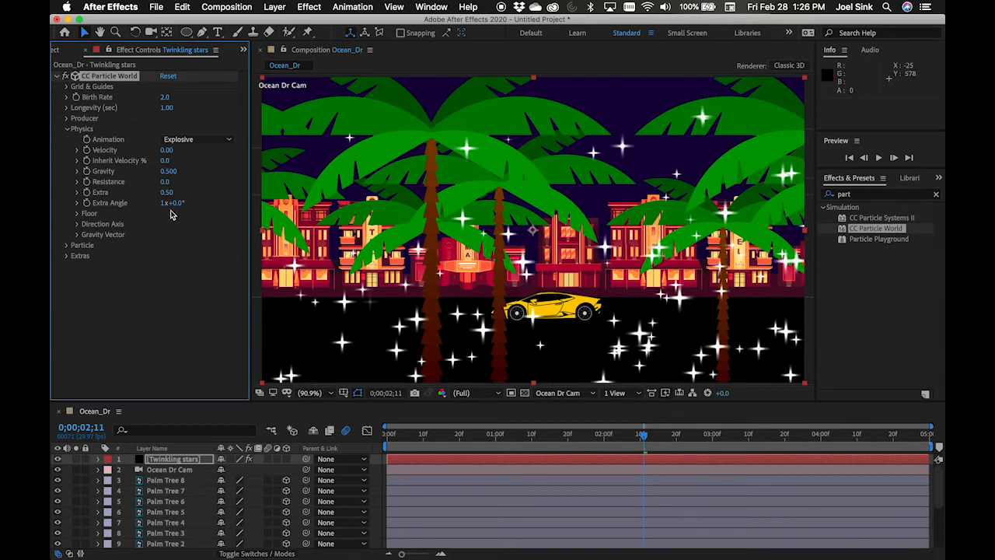
pyautogui.click(169, 171)
pyautogui.write('0')
pyautogui.press('Return')
# Set the particle physics Extra and Extra Angle to 0, and check the stars' motion up to 0;00;02;23
pyautogui.click(167, 192)
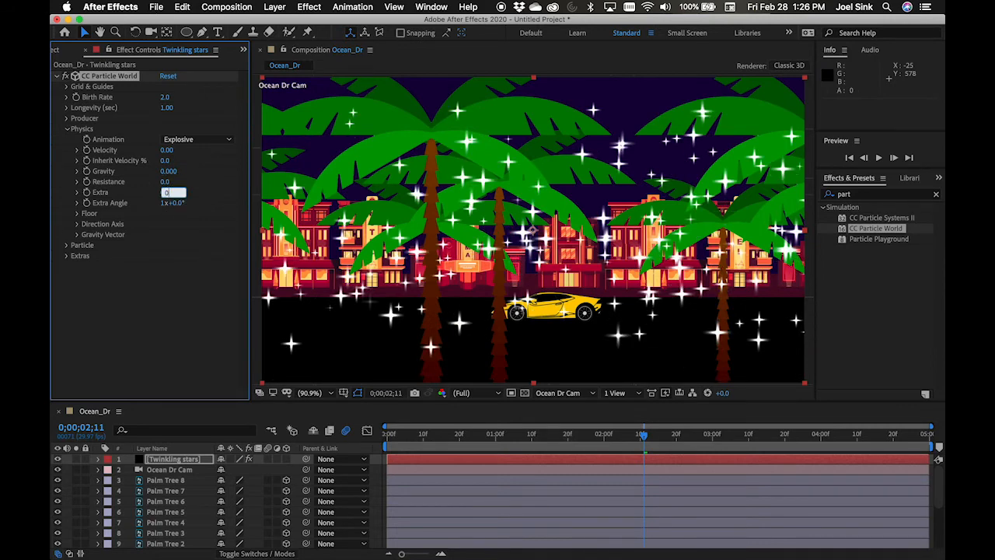
pyautogui.click(166, 203)
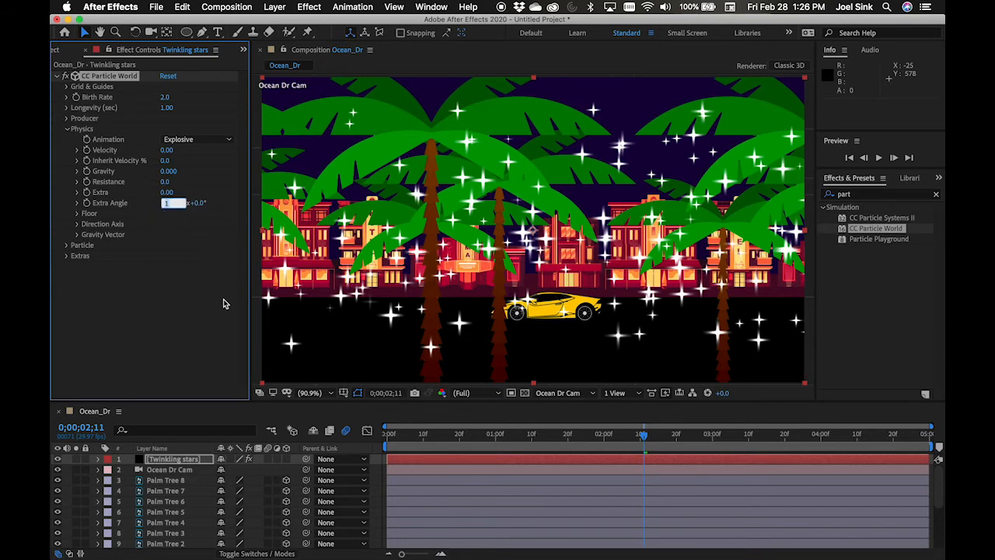
pyautogui.write('0')
pyautogui.press('Return')
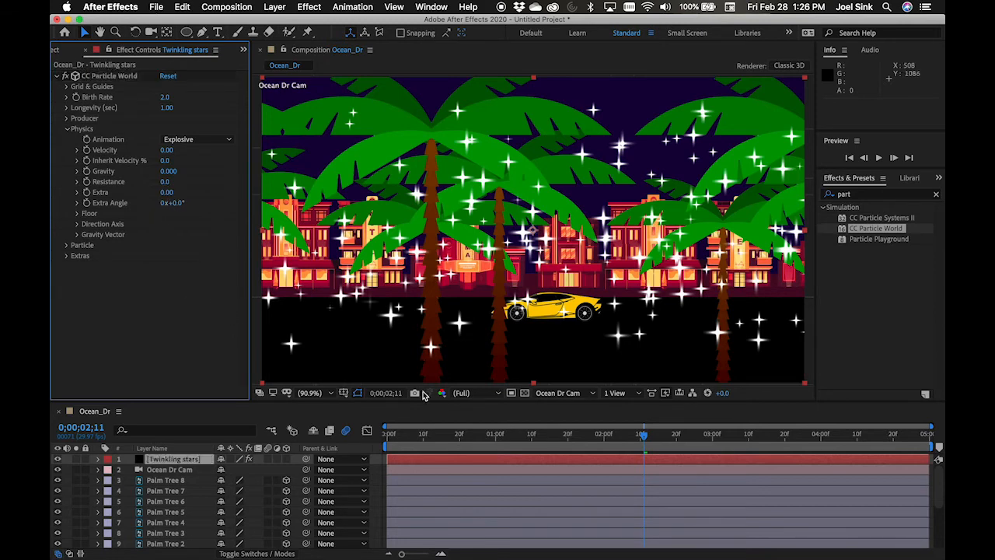
pyautogui.click(525, 440)
pyautogui.moveTo(525, 440); pyautogui.dragTo(688, 451)
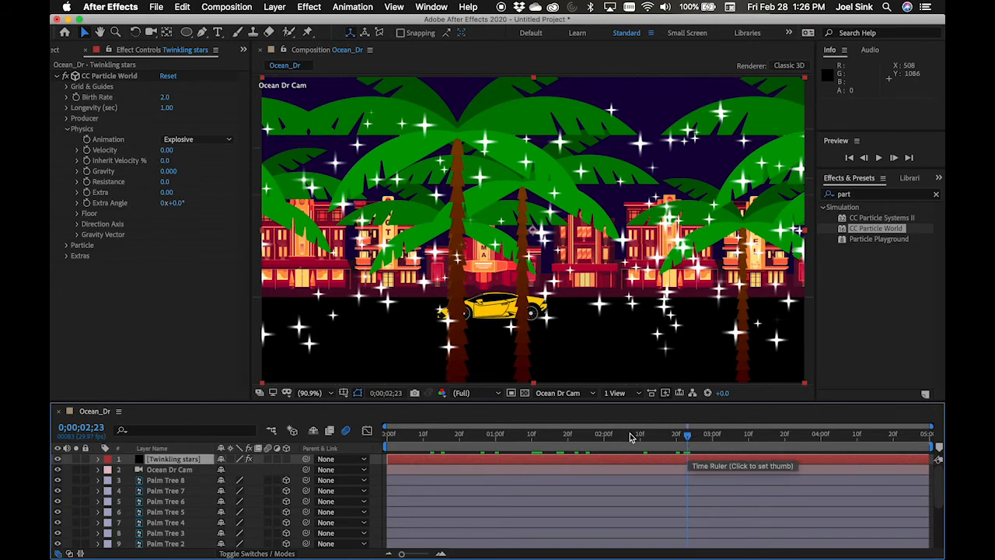
# Reduce the star particles' Birth Rate to 0.4 and Longevity to 0.67 seconds, and check other frames
pyautogui.click(67, 129)
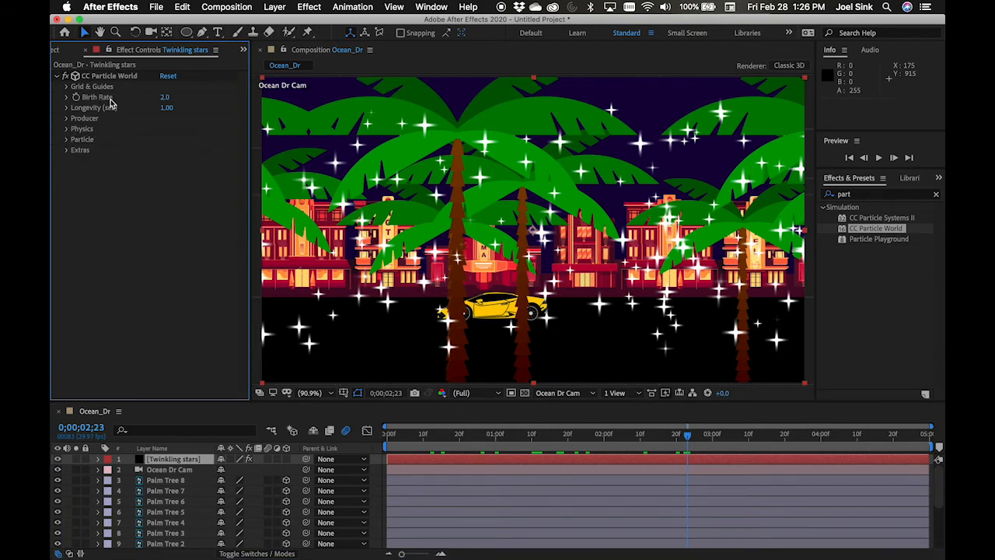
pyautogui.moveTo(166, 101); pyautogui.dragTo(156, 113)
pyautogui.moveTo(515, 433); pyautogui.dragTo(608, 433)
pyautogui.moveTo(164, 99); pyautogui.dragTo(165, 99)
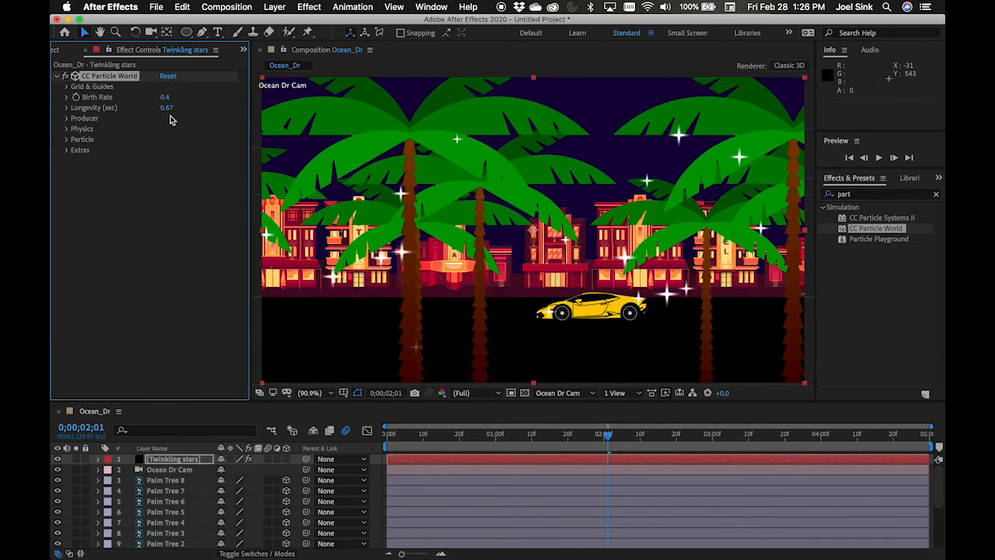
pyautogui.moveTo(606, 440); pyautogui.dragTo(548, 440)
# Place the Twinkling stars layer directly above Background in the layer order and raise it 320 pixels to Position 960, 220
pyautogui.moveTo(199, 402); pyautogui.dragTo(233, 227)
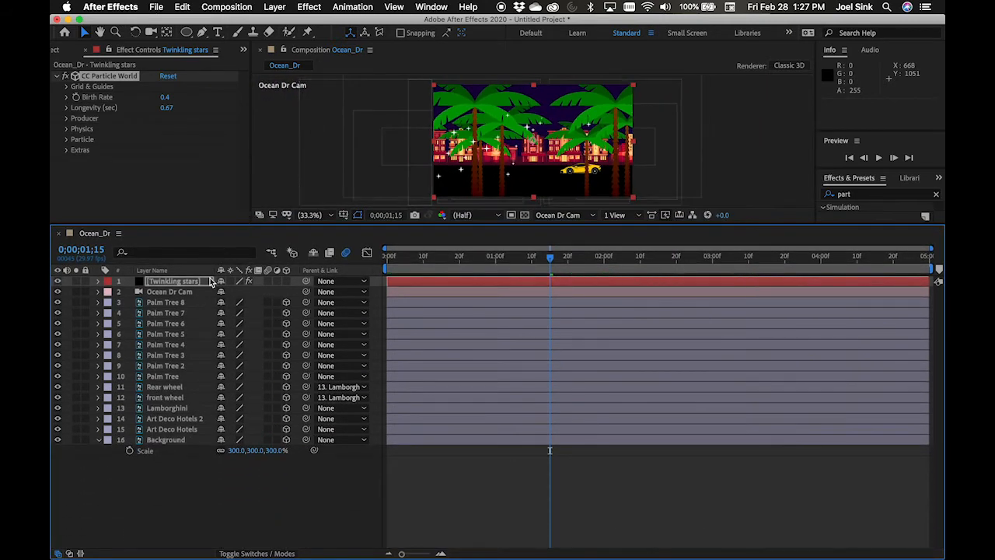
pyautogui.moveTo(182, 281); pyautogui.dragTo(182, 439)
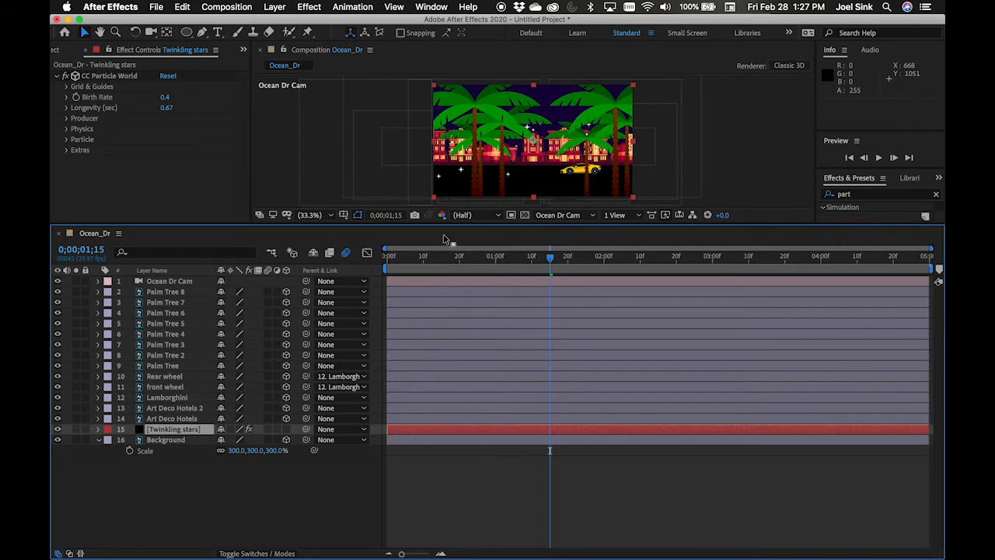
pyautogui.moveTo(446, 227); pyautogui.dragTo(468, 419)
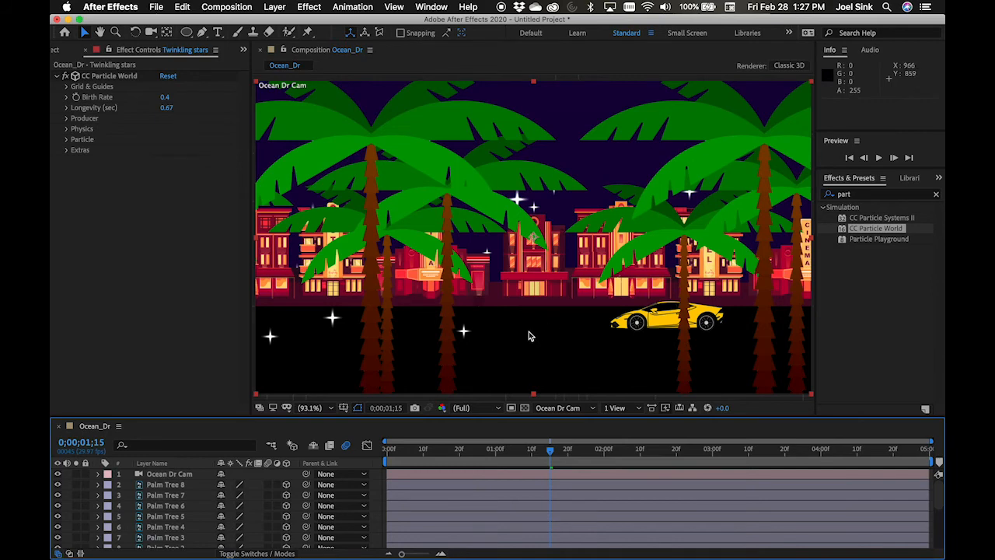
pyautogui.moveTo(465, 334); pyautogui.dragTo(462, 241)
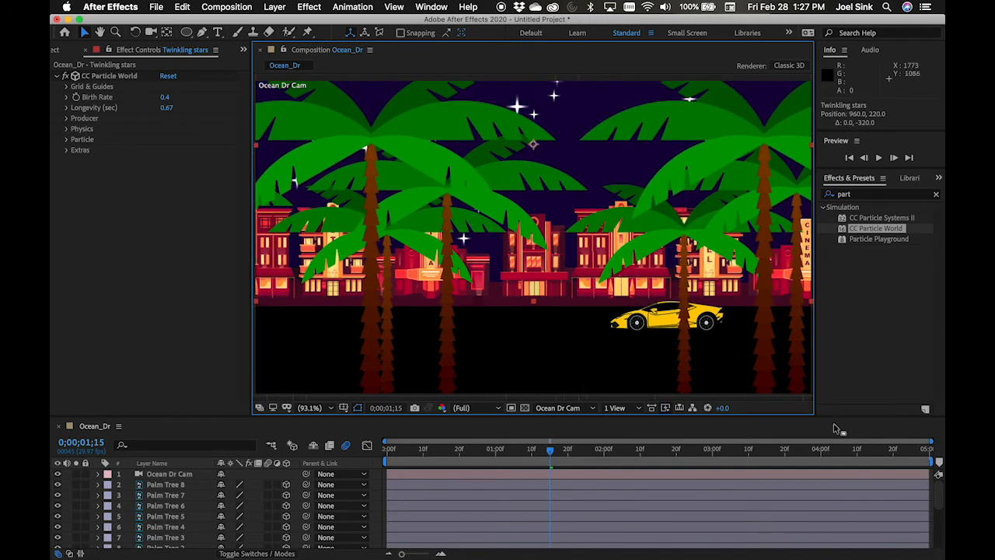
pyautogui.moveTo(552, 462); pyautogui.dragTo(284, 451)
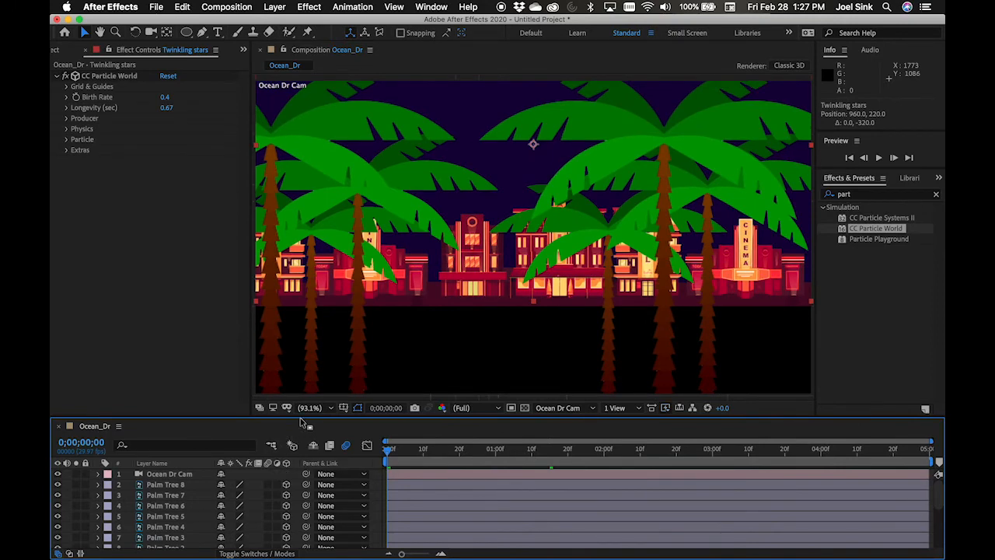
# Shift the Twinkling stars layer 1;09 earlier in time and check the stars at the first frame
pyautogui.moveTo(304, 417); pyautogui.dragTo(314, 306)
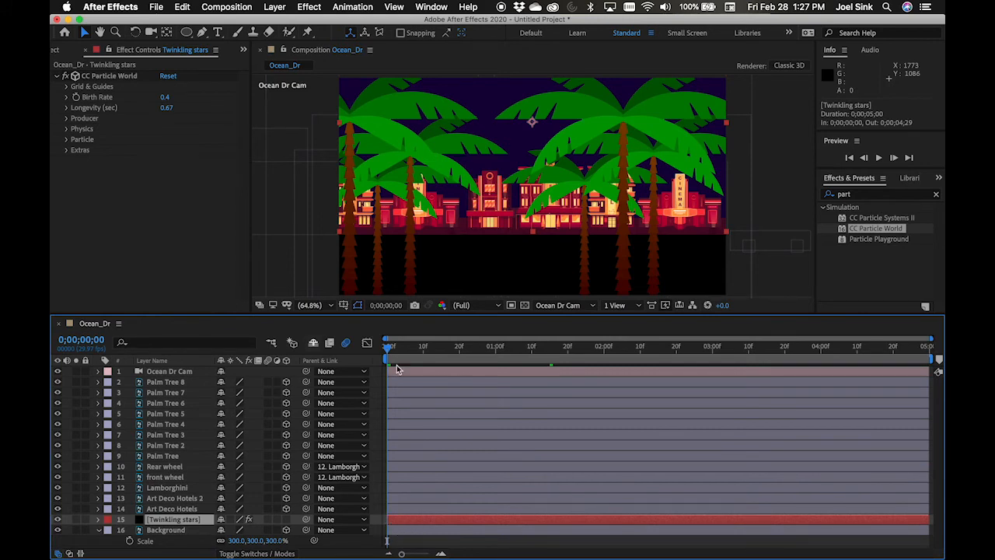
pyautogui.moveTo(387, 349); pyautogui.dragTo(494, 359)
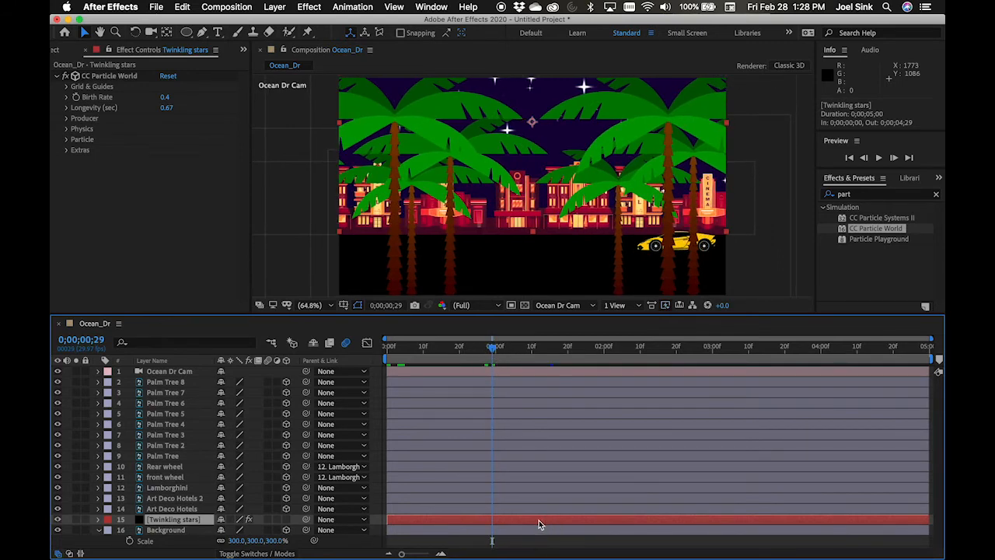
pyautogui.moveTo(540, 524); pyautogui.dragTo(398, 528)
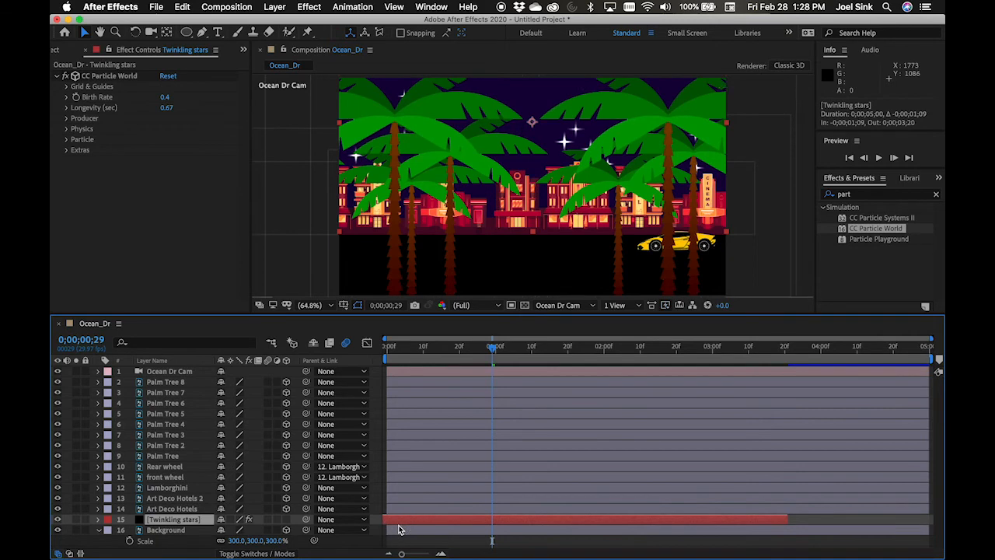
pyautogui.moveTo(415, 345); pyautogui.dragTo(371, 344)
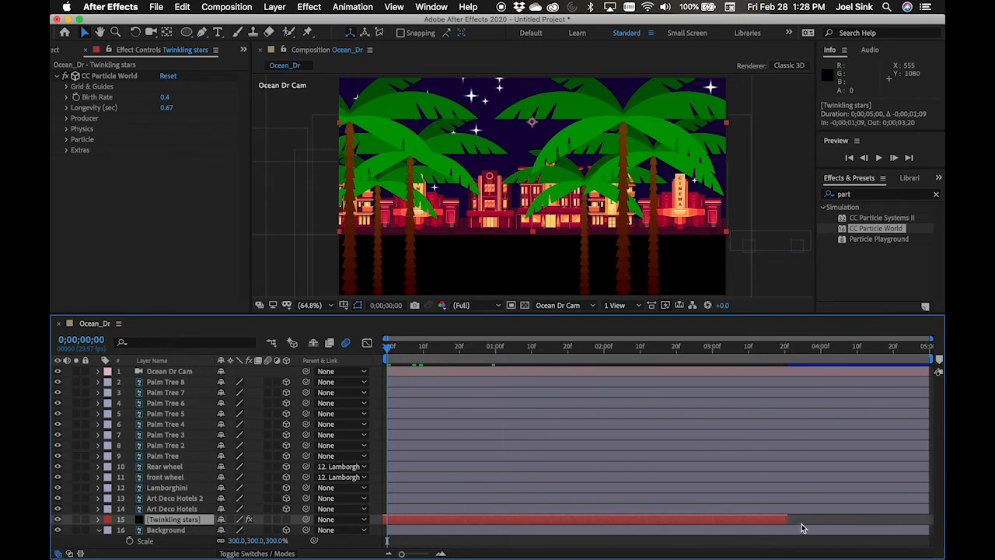
# Extend the end of the Twinkling stars layer to 0;00;04;29 and preview the animation from the start
pyautogui.moveTo(786, 520); pyautogui.dragTo(925, 530)
pyautogui.moveTo(449, 346); pyautogui.dragTo(354, 346)
pyautogui.press('space')
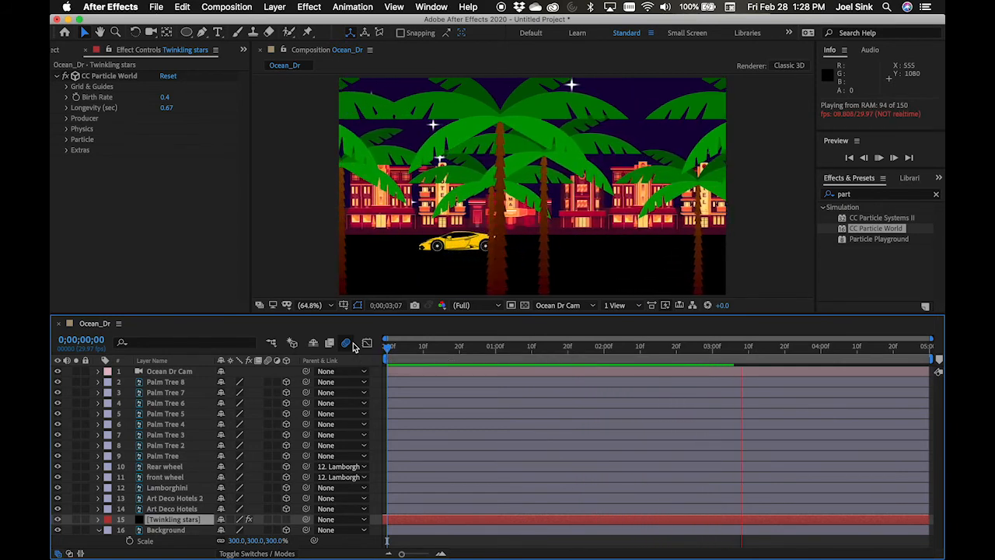
pyautogui.press('space')
# Shrink the star particles to Birth Size 0.030 and Death Size 0.120, and preview the animation from the start
pyautogui.click(174, 520)
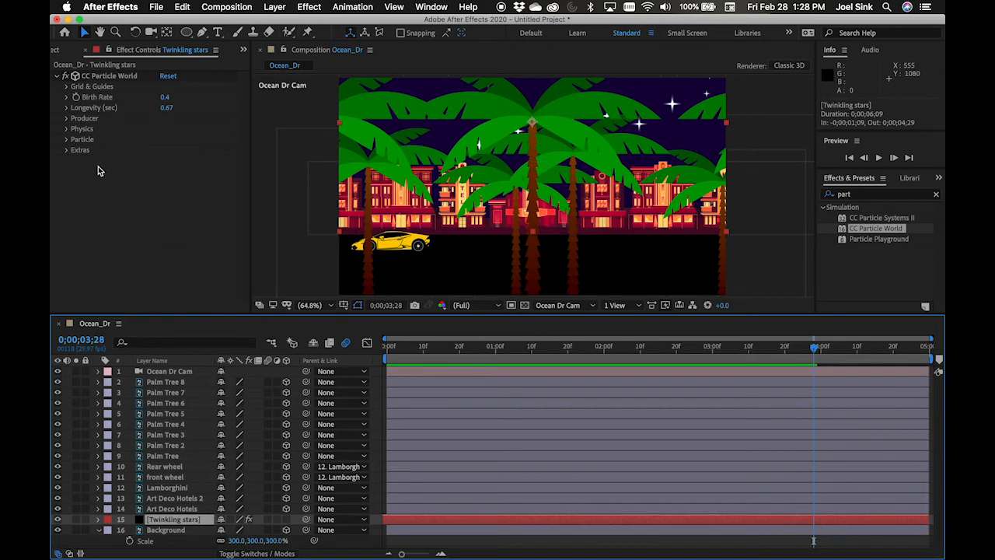
pyautogui.click(67, 139)
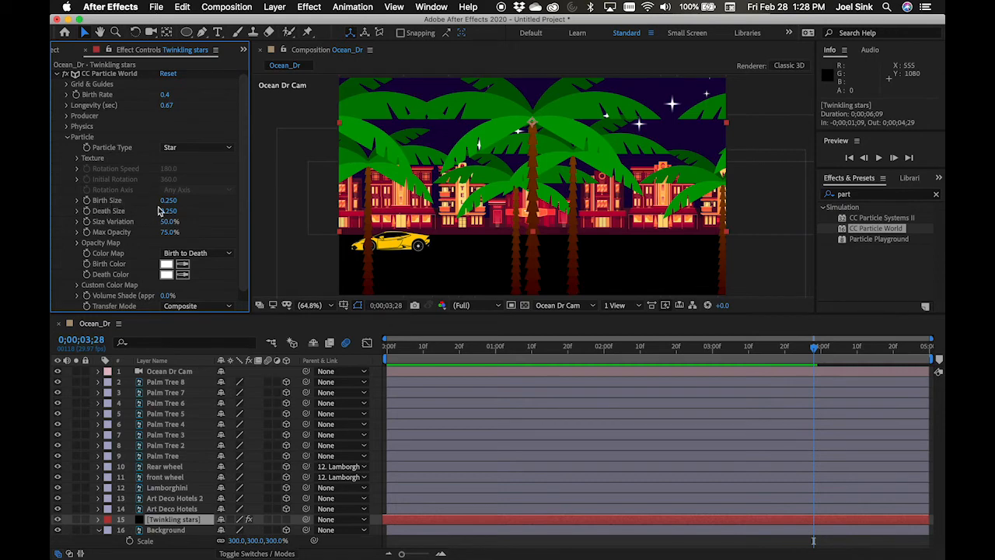
pyautogui.moveTo(165, 201)
pyautogui.mouseDown()
pyautogui.moveTo(134, 211)
pyautogui.moveTo(162, 210)
pyautogui.mouseUp()
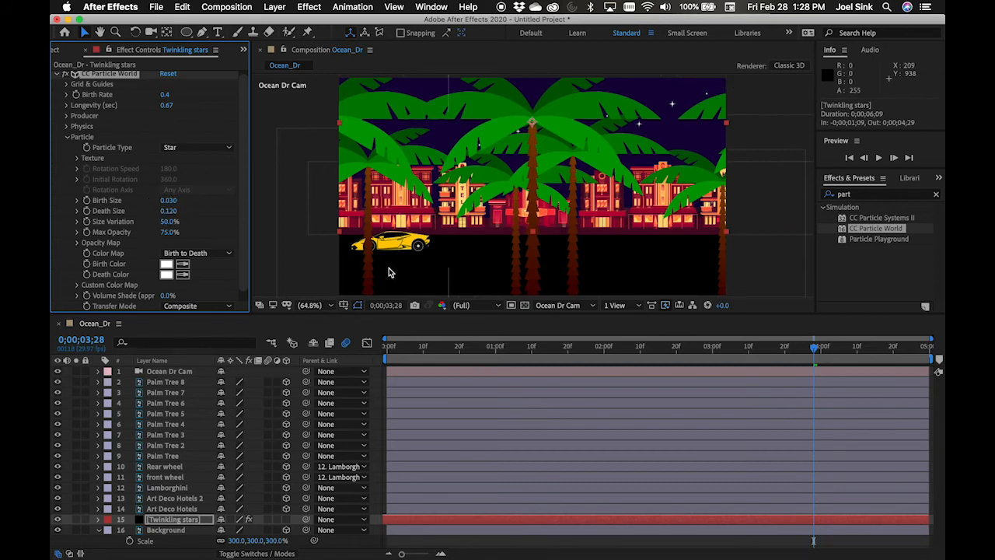
pyautogui.moveTo(502, 347); pyautogui.dragTo(360, 347)
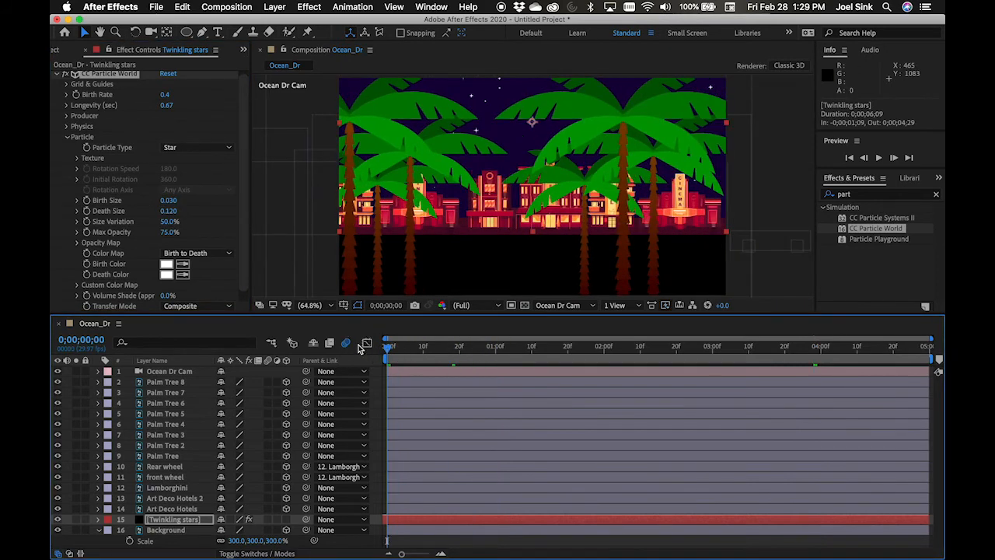
pyautogui.press('space')
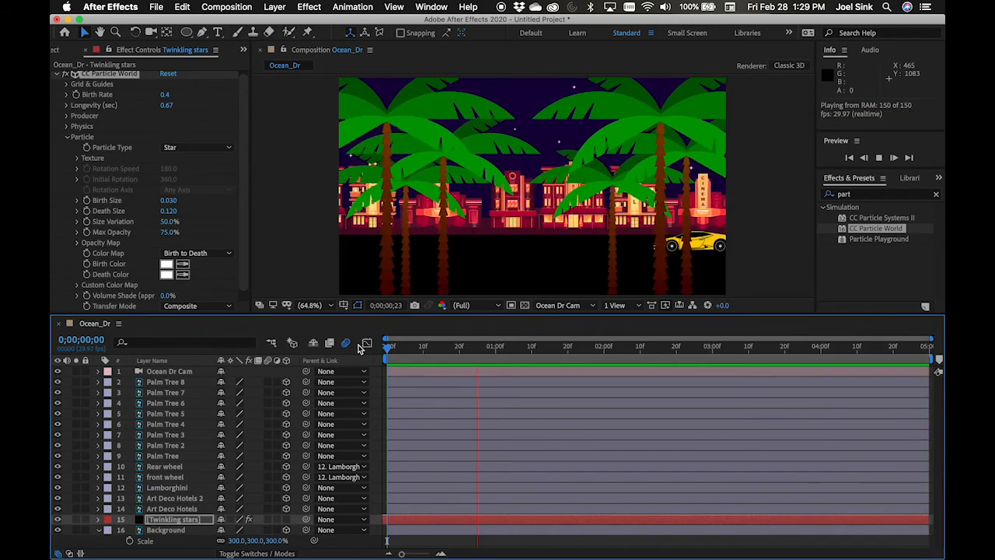
pyautogui.press('space')
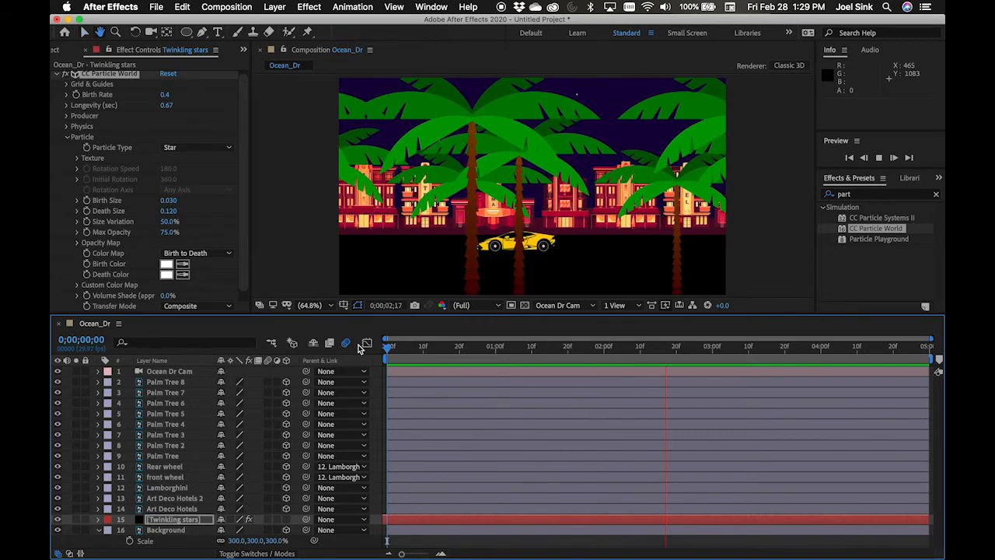
# Turn on Depth of Field in the Ocean Dr Cam layer's camera options
pyautogui.click(100, 531)
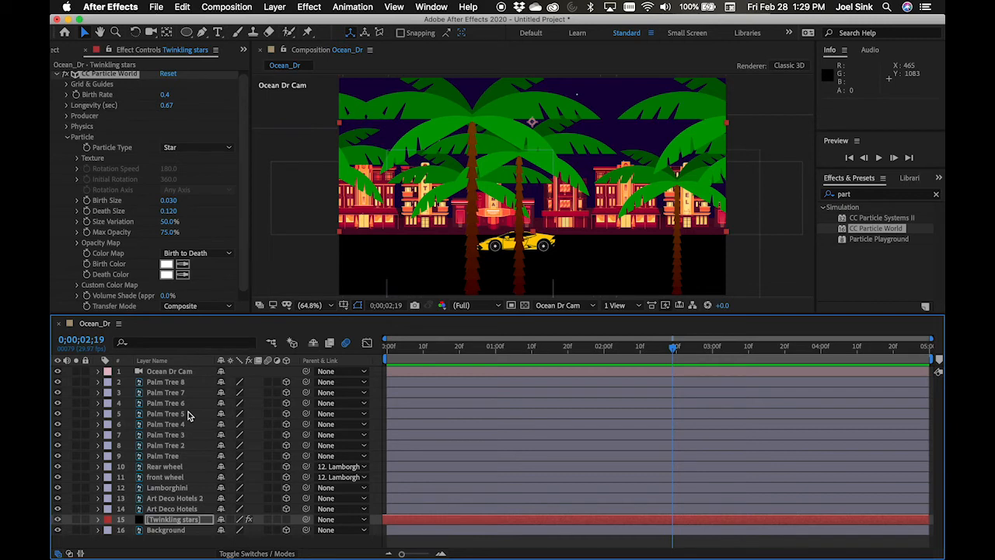
pyautogui.click(169, 371)
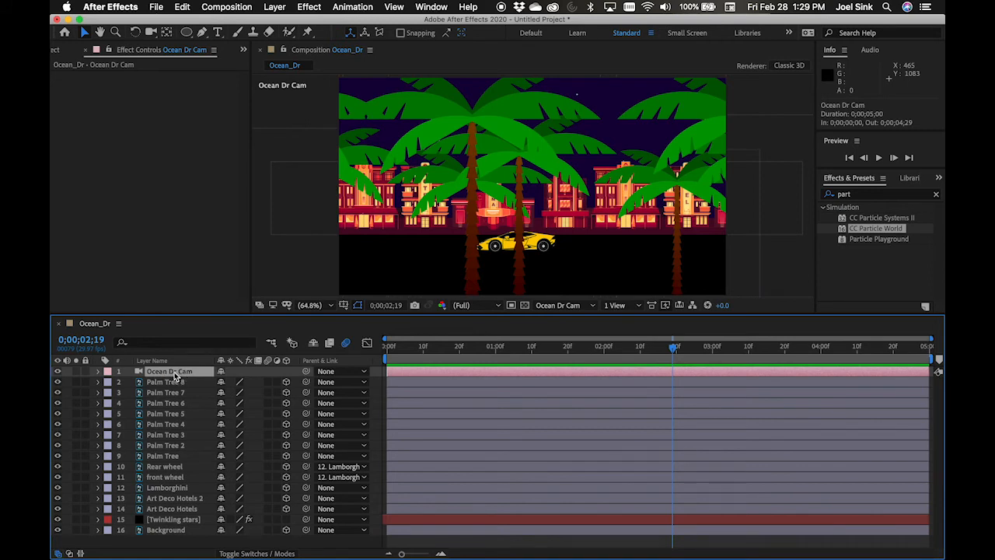
pyautogui.click(99, 374)
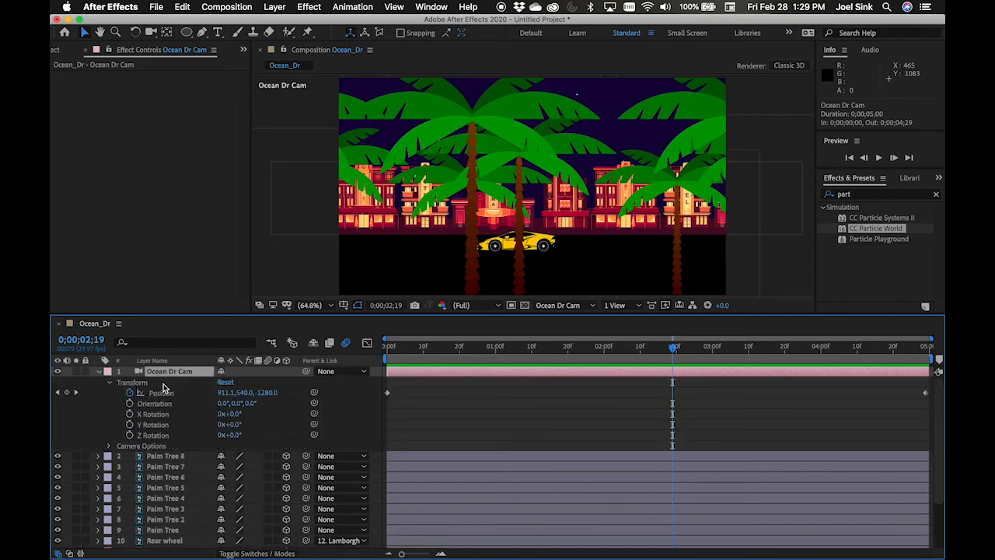
pyautogui.click(109, 383)
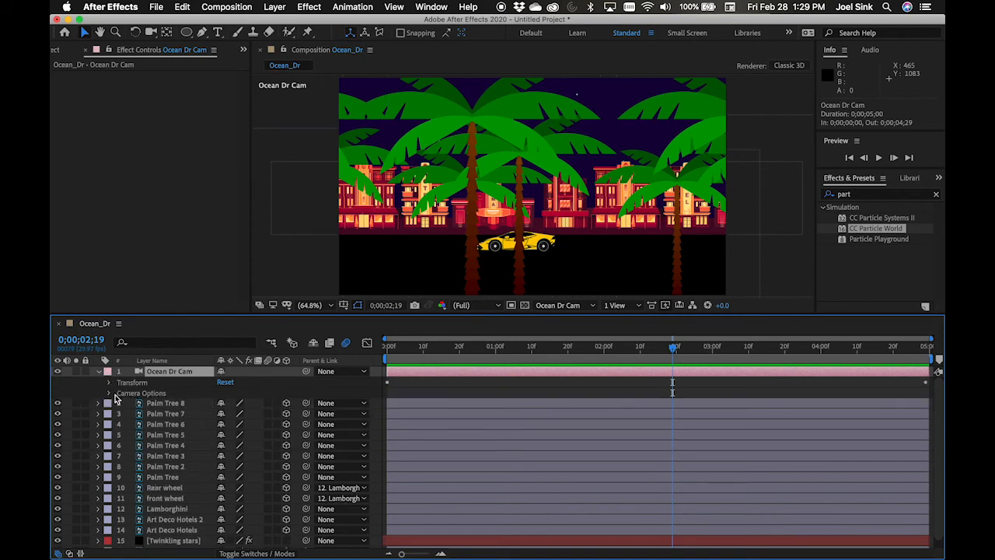
pyautogui.click(109, 394)
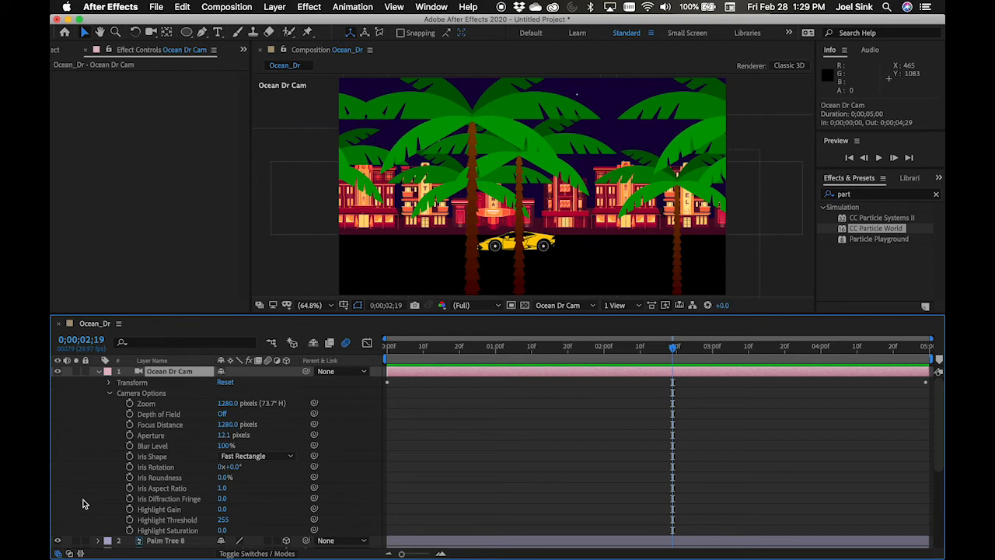
pyautogui.click(221, 415)
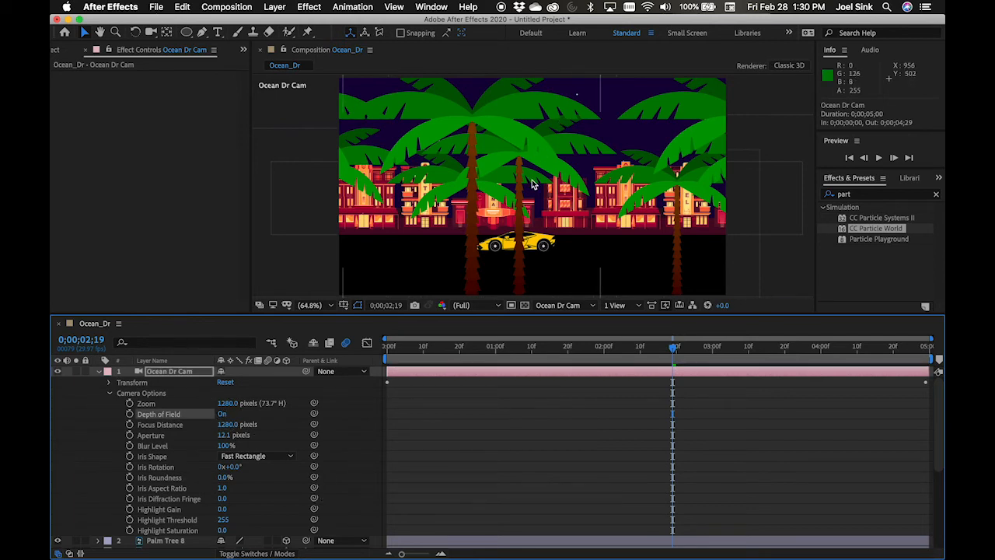
# Show the composition in two horizontal views and increase the Ocean Dr Cam's Zoom to 1595 pixels
pyautogui.click(637, 305)
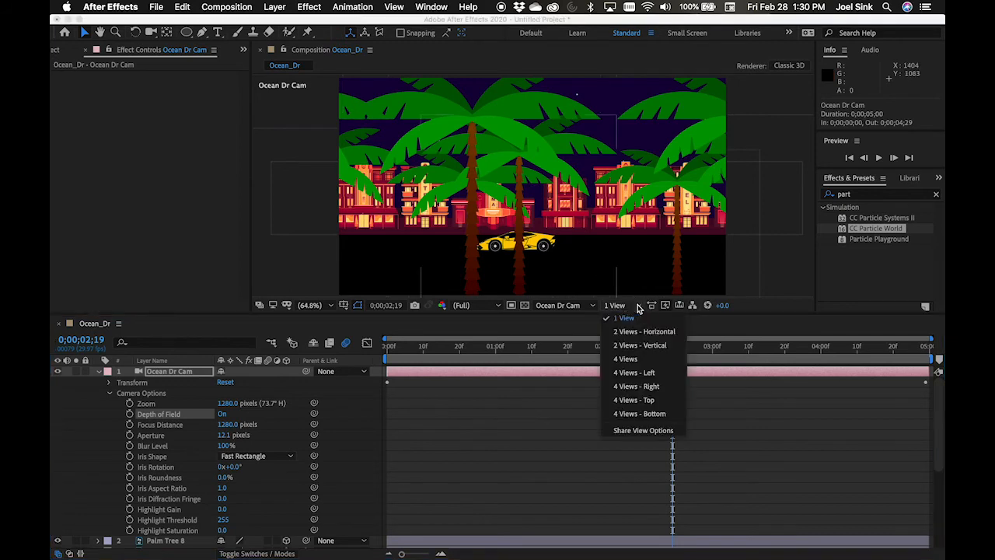
pyautogui.click(644, 332)
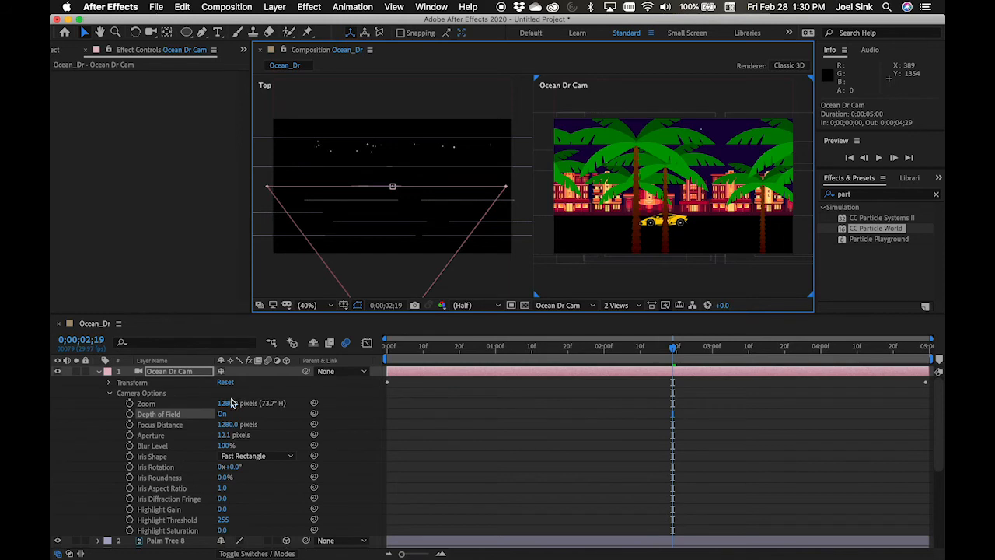
pyautogui.moveTo(223, 403); pyautogui.dragTo(412, 400)
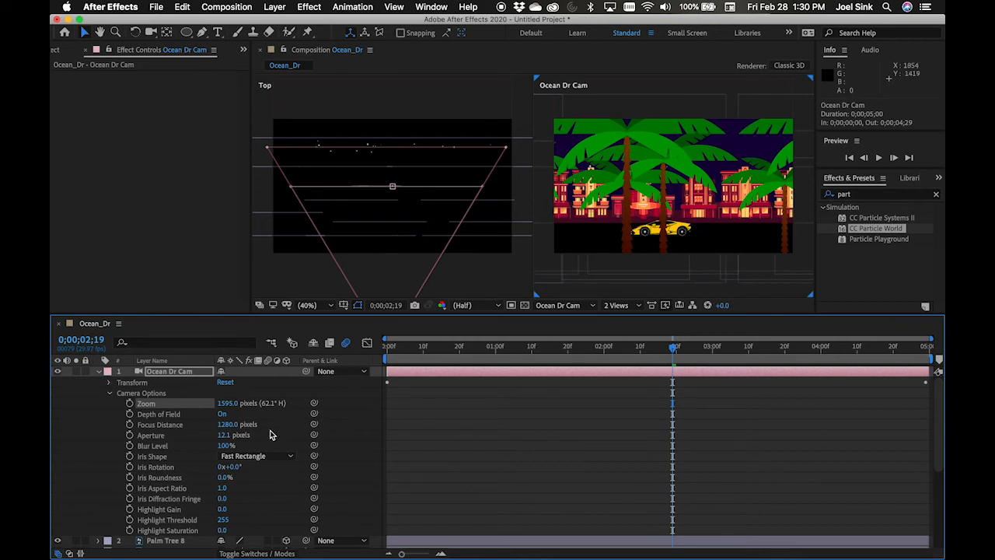
# Set the Ocean Dr Cam's Focus Distance to 1192 pixels and its Zoom to 1427 pixels
pyautogui.moveTo(226, 426)
pyautogui.mouseDown()
pyautogui.moveTo(244, 422)
pyautogui.moveTo(227, 433)
pyautogui.mouseUp()
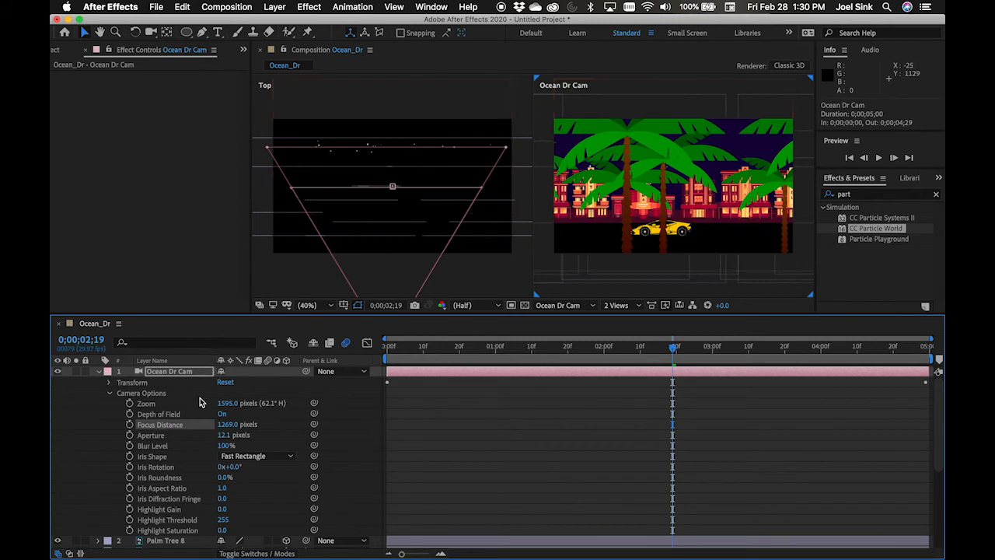
pyautogui.moveTo(228, 423); pyautogui.dragTo(195, 439)
pyautogui.moveTo(227, 404); pyautogui.dragTo(147, 419)
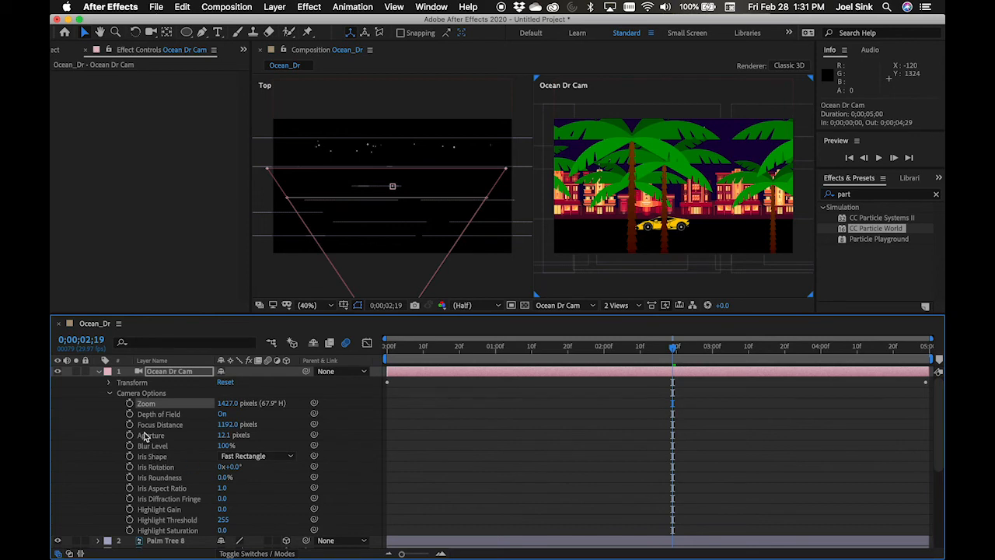
# Raise the Ocean Dr Cam's Aperture to 710.1 pixels and show the composition in a single view
pyautogui.click(223, 437)
pyautogui.moveTo(223, 437); pyautogui.dragTo(477, 435)
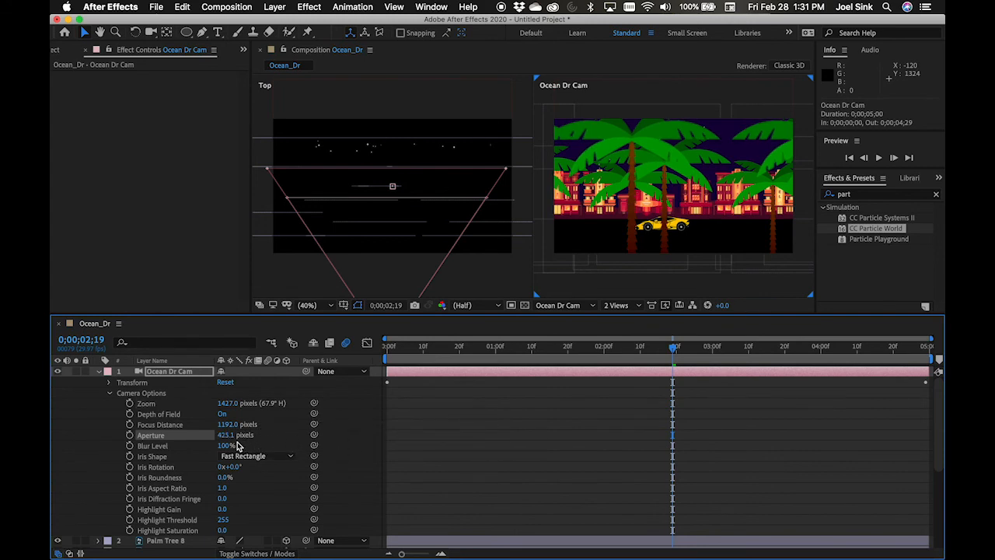
pyautogui.moveTo(224, 437); pyautogui.dragTo(404, 437)
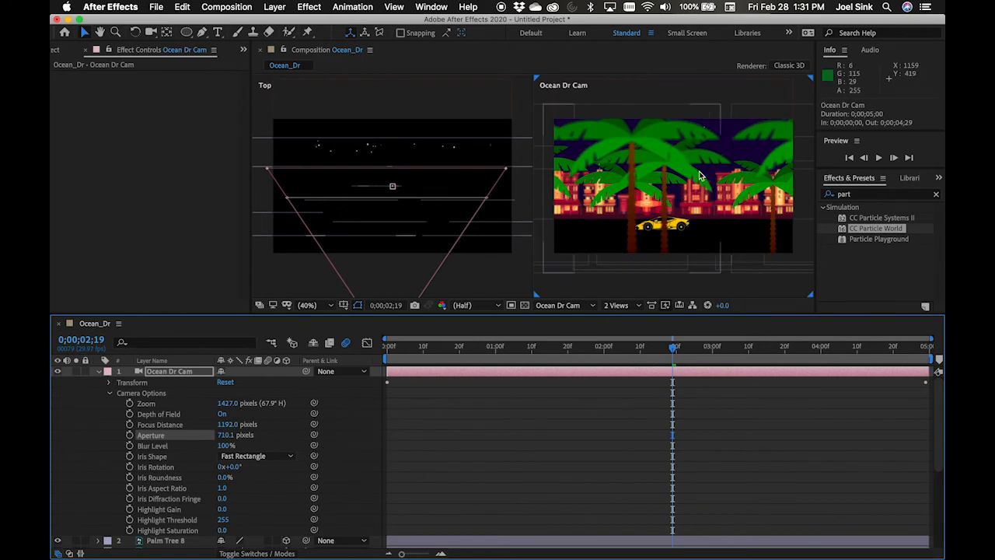
pyautogui.click(634, 307)
pyautogui.click(636, 319)
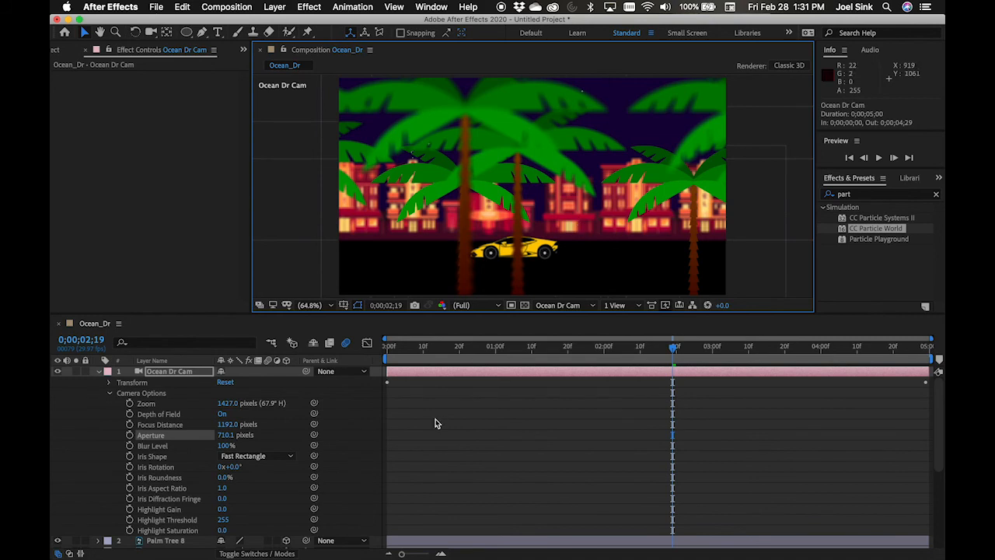
# Reduce the Ocean Dr Cam's Aperture to 396.1 pixels and preview the animation with the composition view maximized
pyautogui.moveTo(230, 440); pyautogui.dragTo(164, 445)
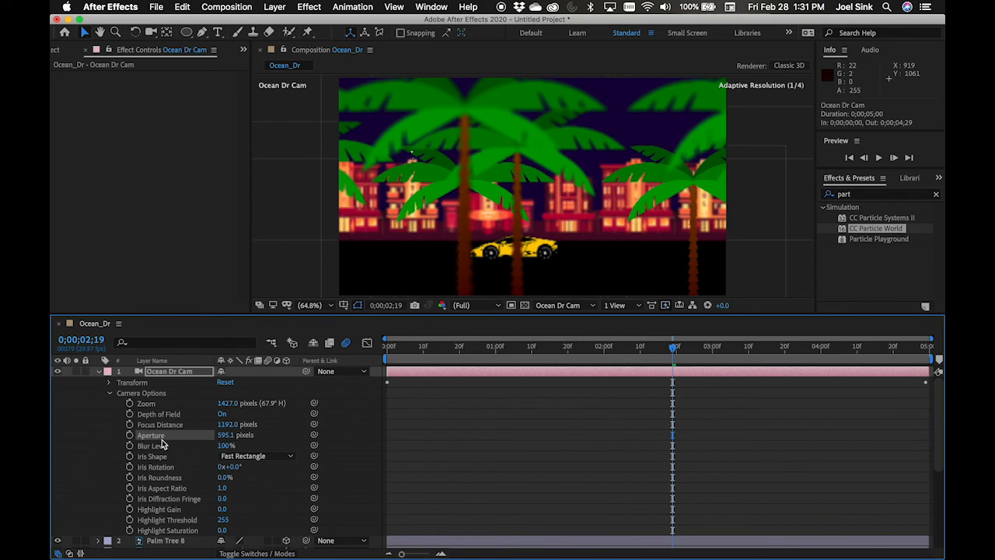
pyautogui.moveTo(227, 440); pyautogui.dragTo(149, 441)
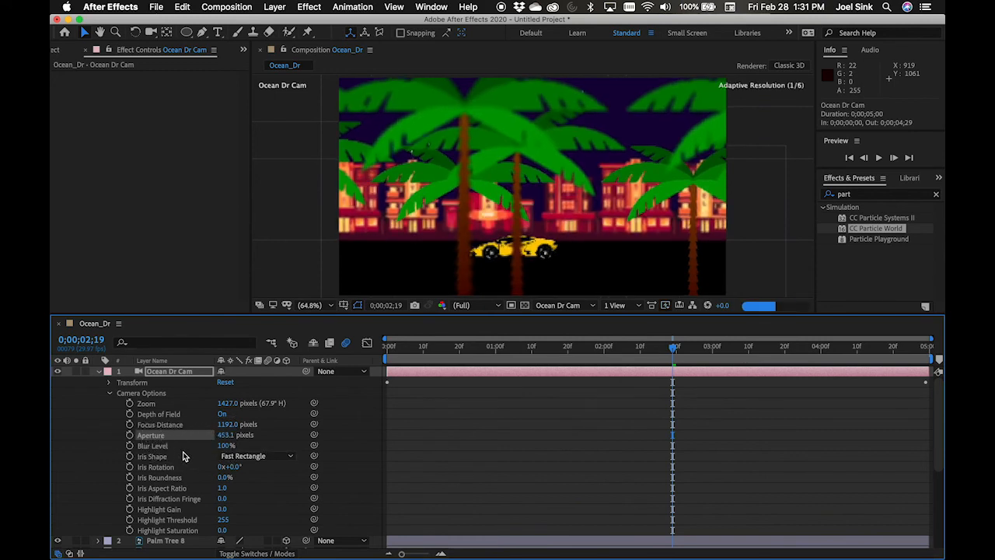
pyautogui.moveTo(226, 435); pyautogui.dragTo(198, 439)
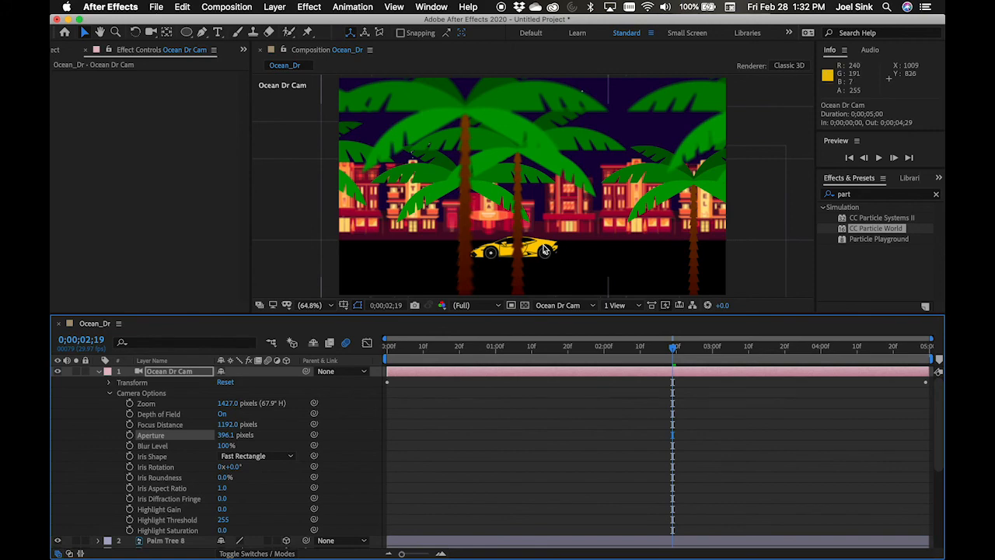
pyautogui.press('`')
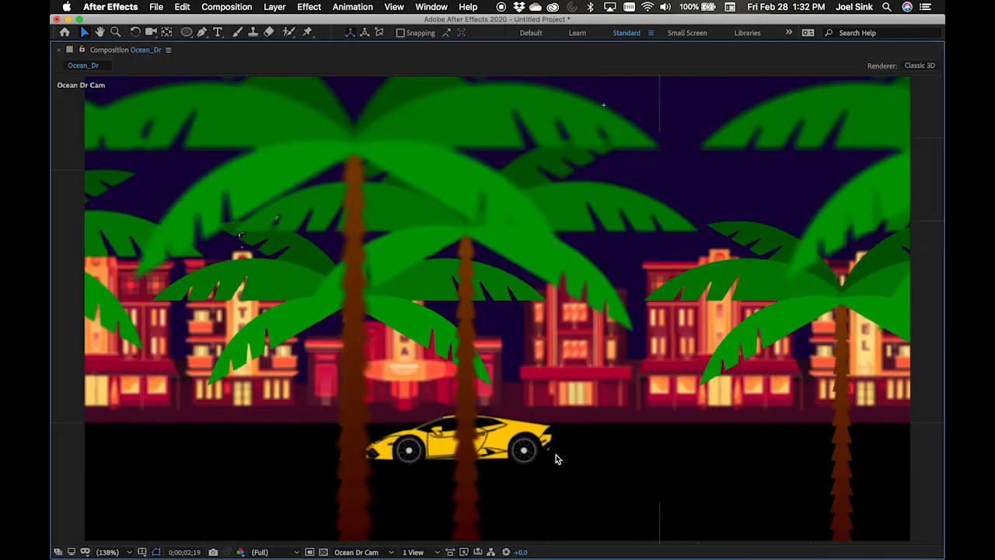
pyautogui.press('space')
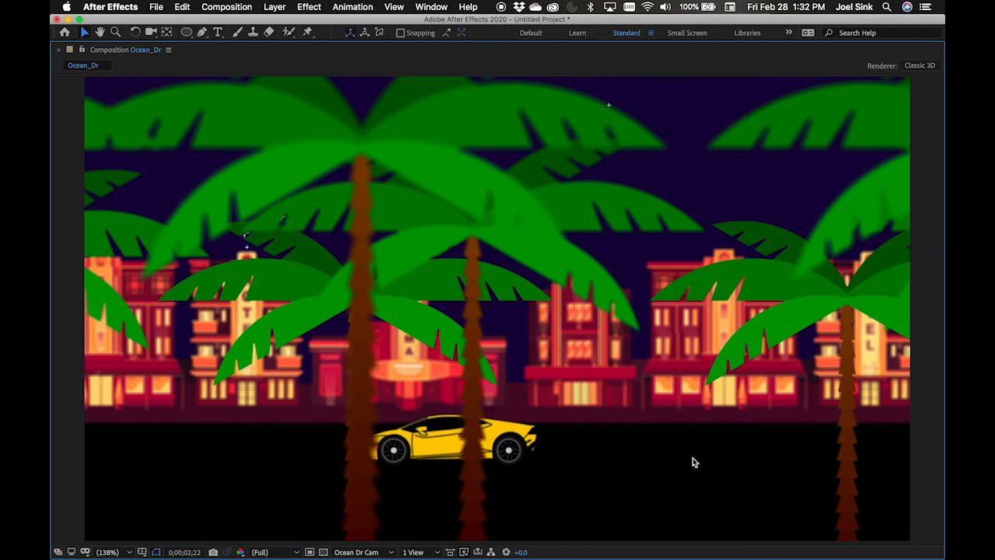